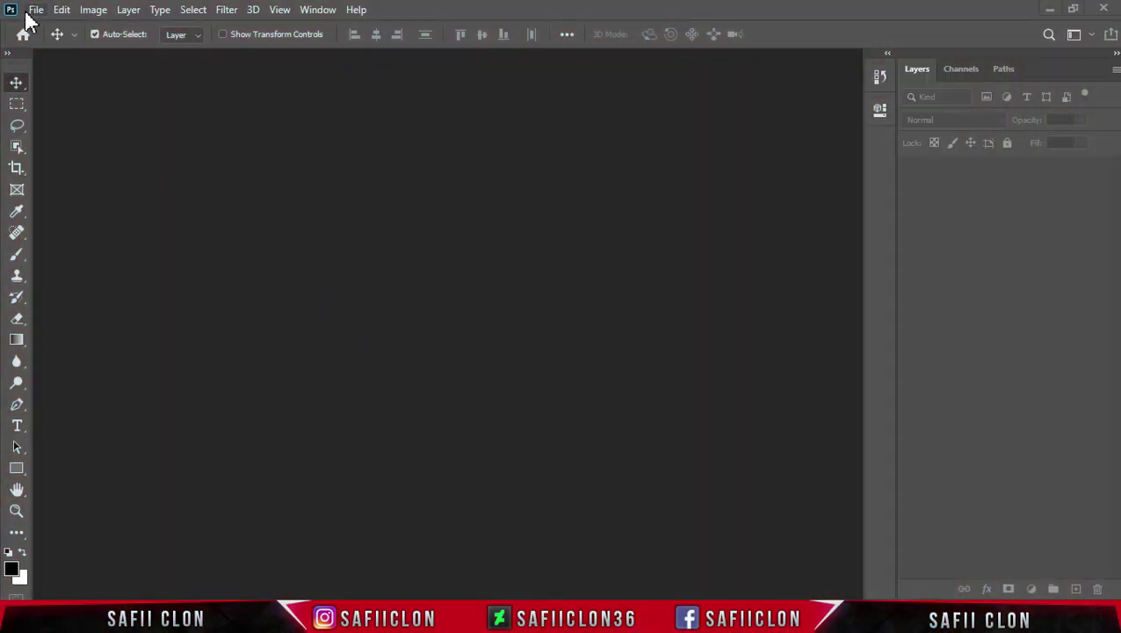
Create Untitled-1 at 1920 × 1080 pixels, 100 pixels/inch, with a white background
click(36, 11)
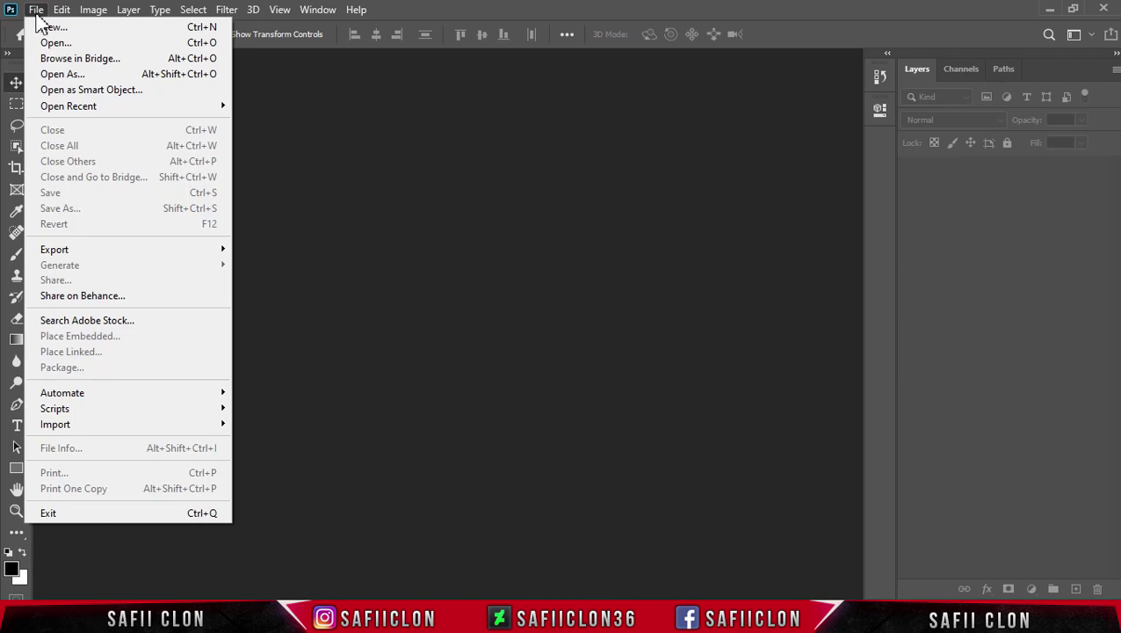
click(75, 29)
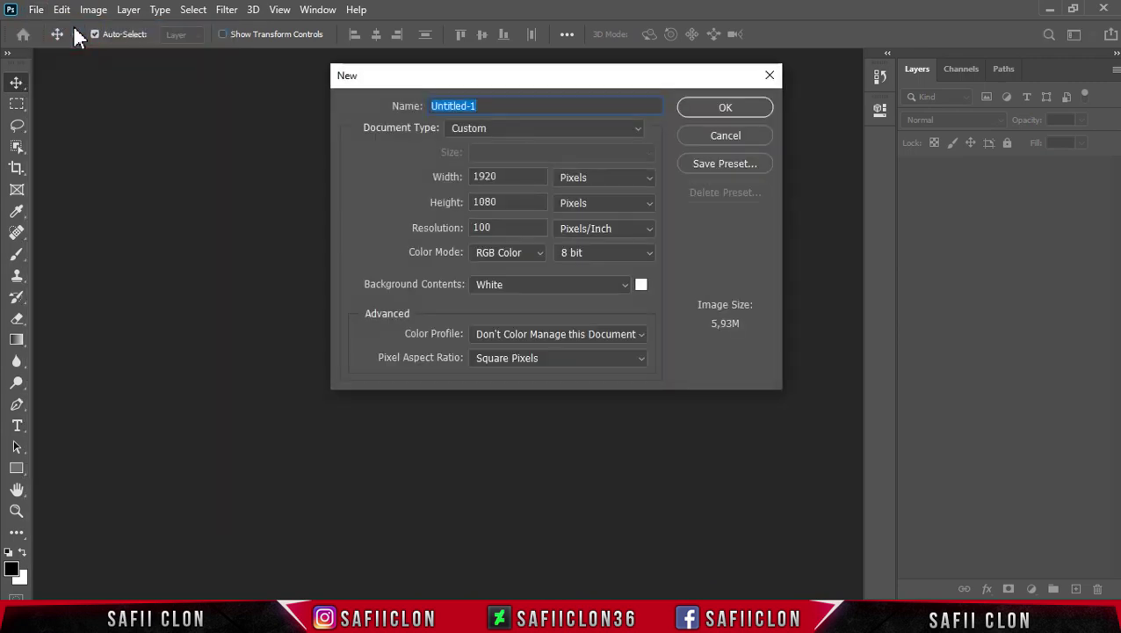
click(609, 176)
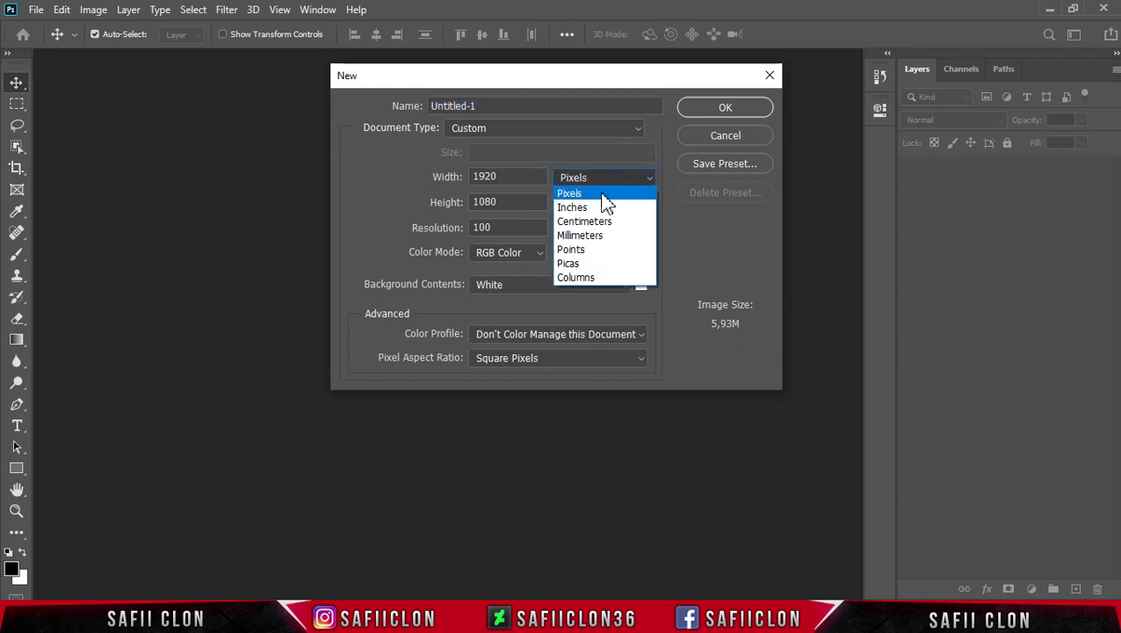
click(596, 195)
drag(499, 178, 466, 178)
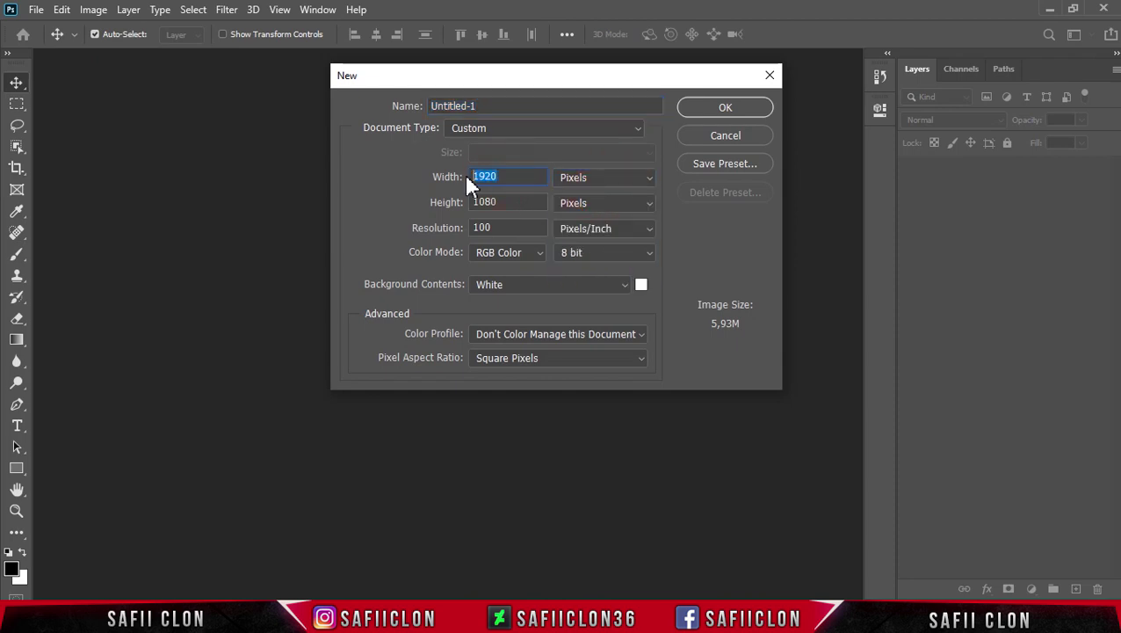
text(1920)
drag(505, 202, 450, 202)
text(10)
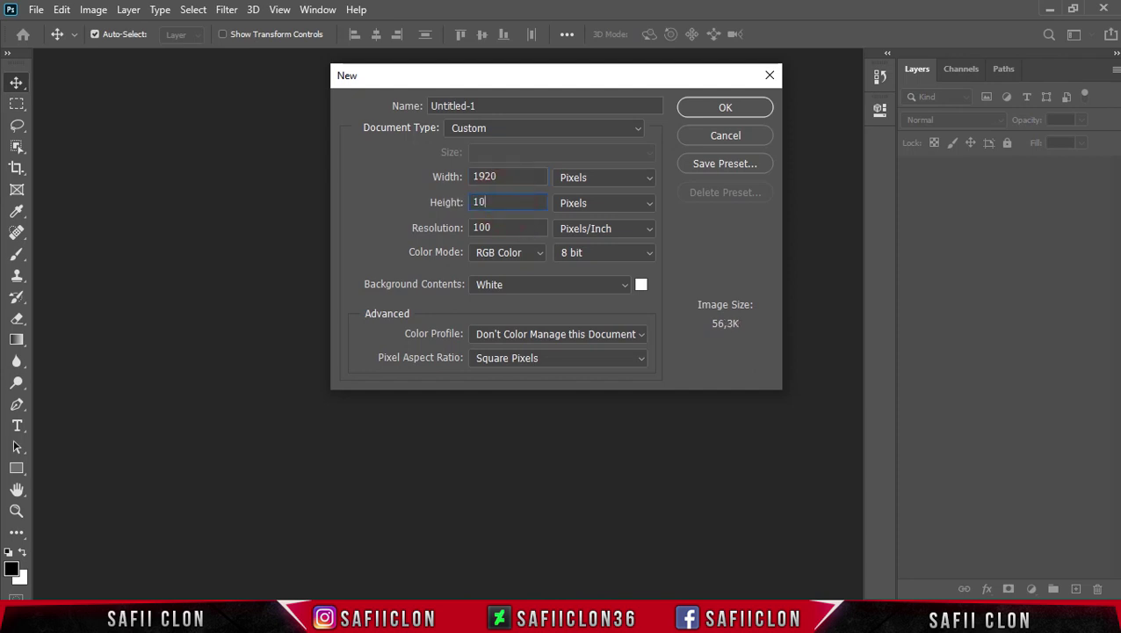
click(613, 231)
click(603, 245)
click(728, 106)
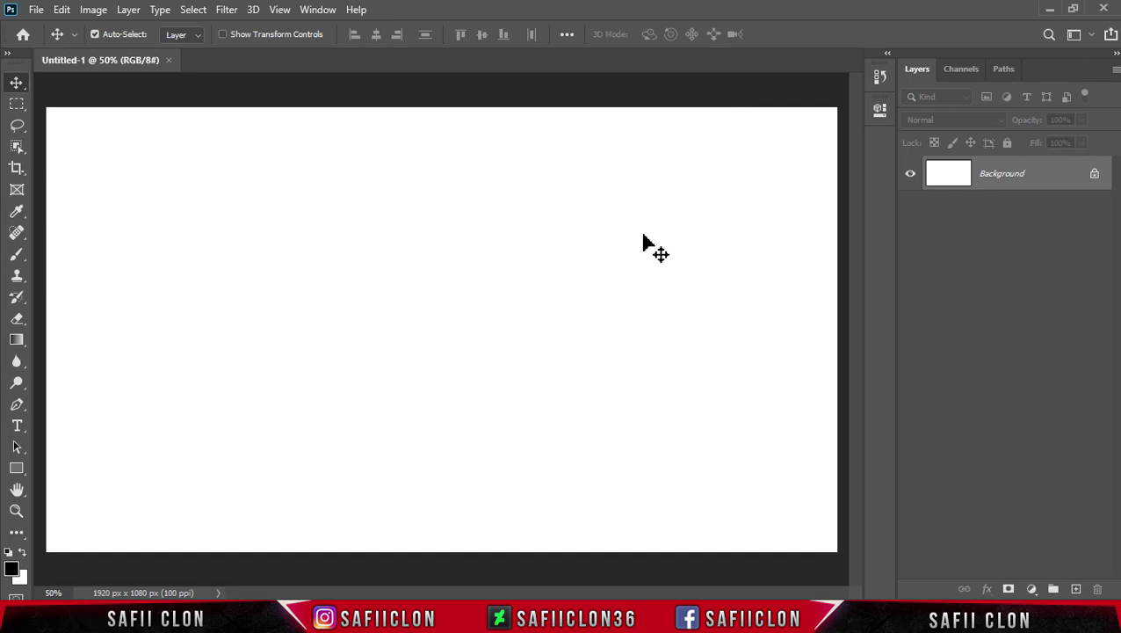
Add a Gradient fill layer using the Basics Black, White preset
click(1034, 590)
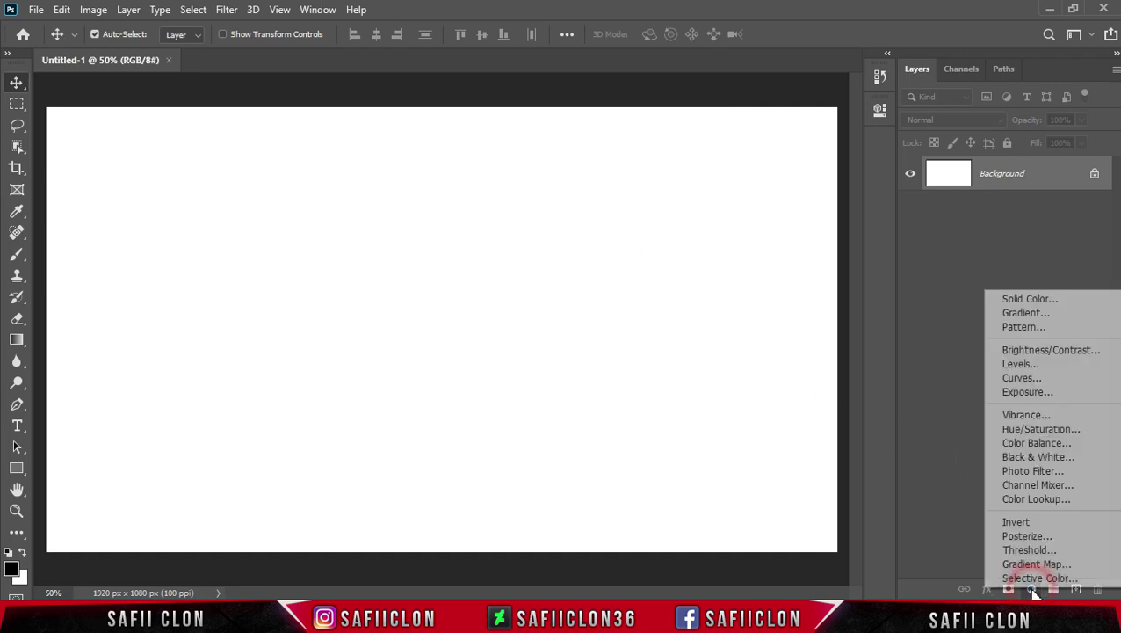
click(1026, 313)
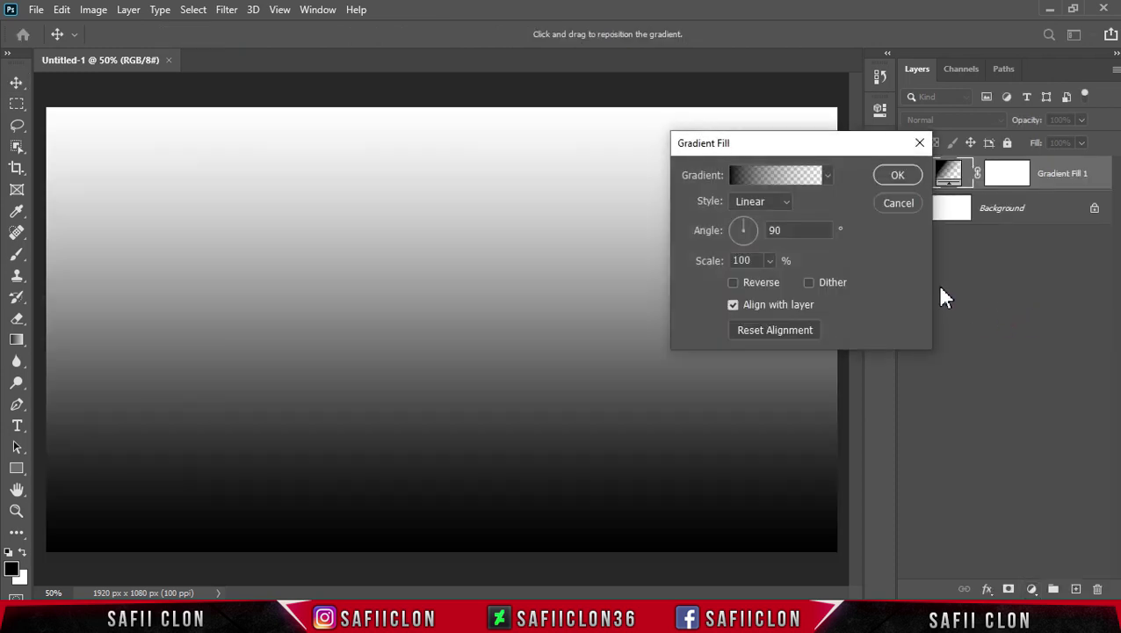
click(765, 176)
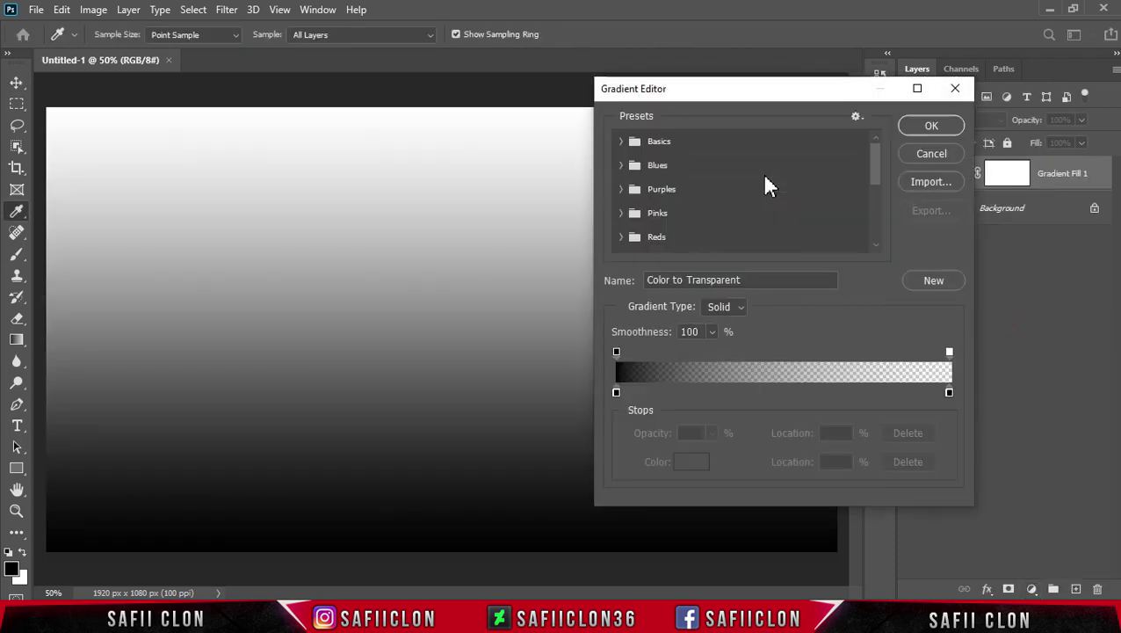
drag(711, 96, 795, 98)
click(719, 147)
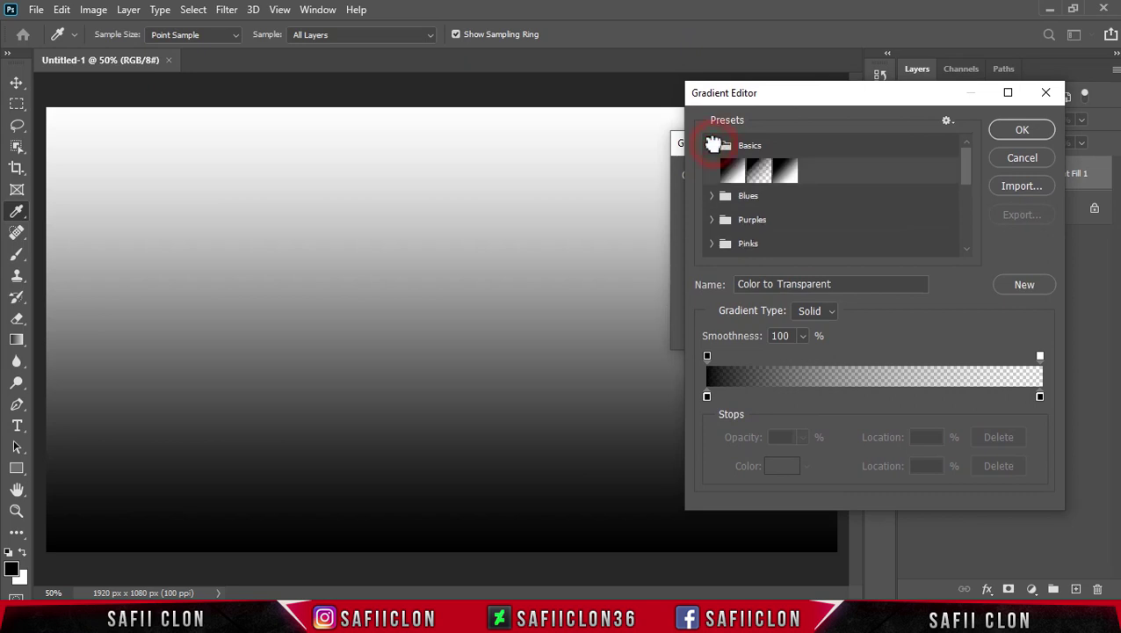
click(786, 173)
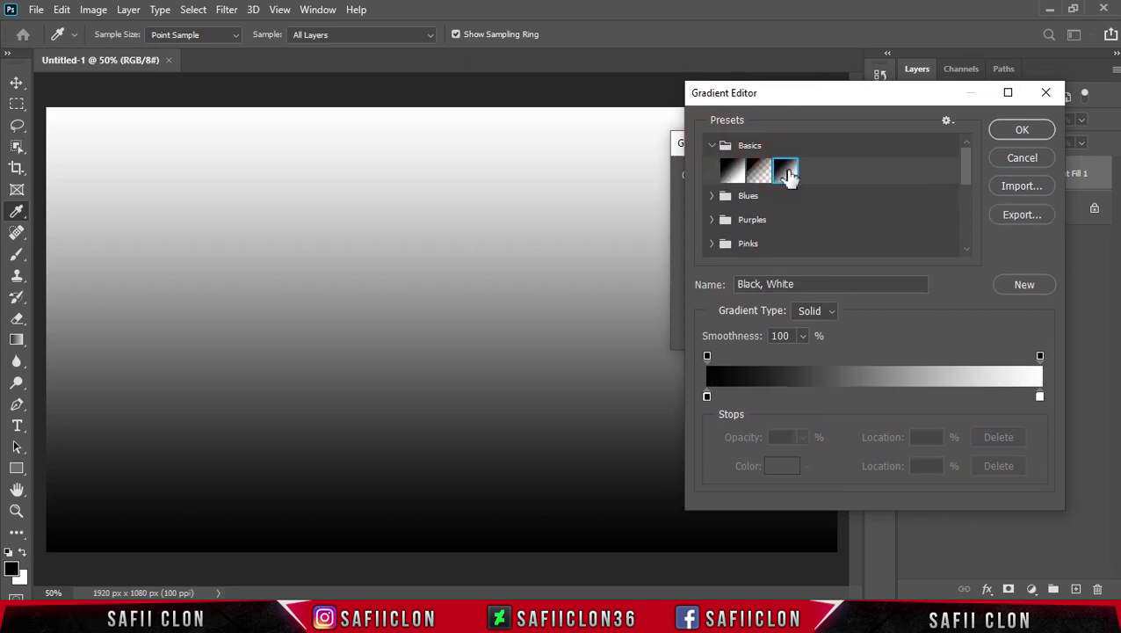
Set the gradient's start stop to #53abc8 and add a stop near 21%
click(707, 397)
click(781, 465)
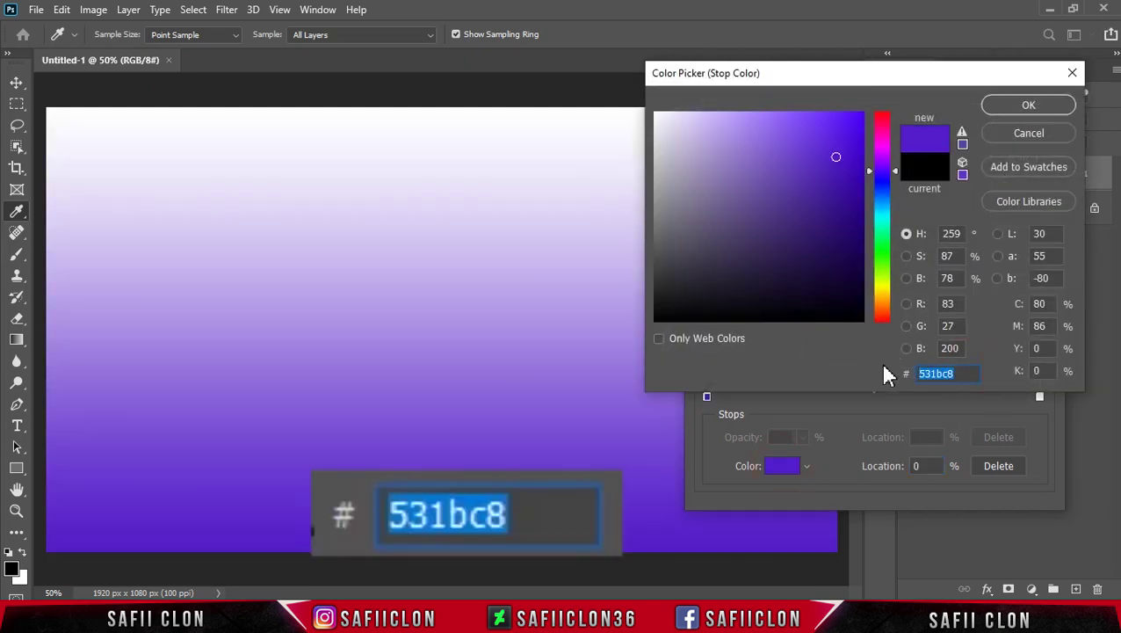
text(53)
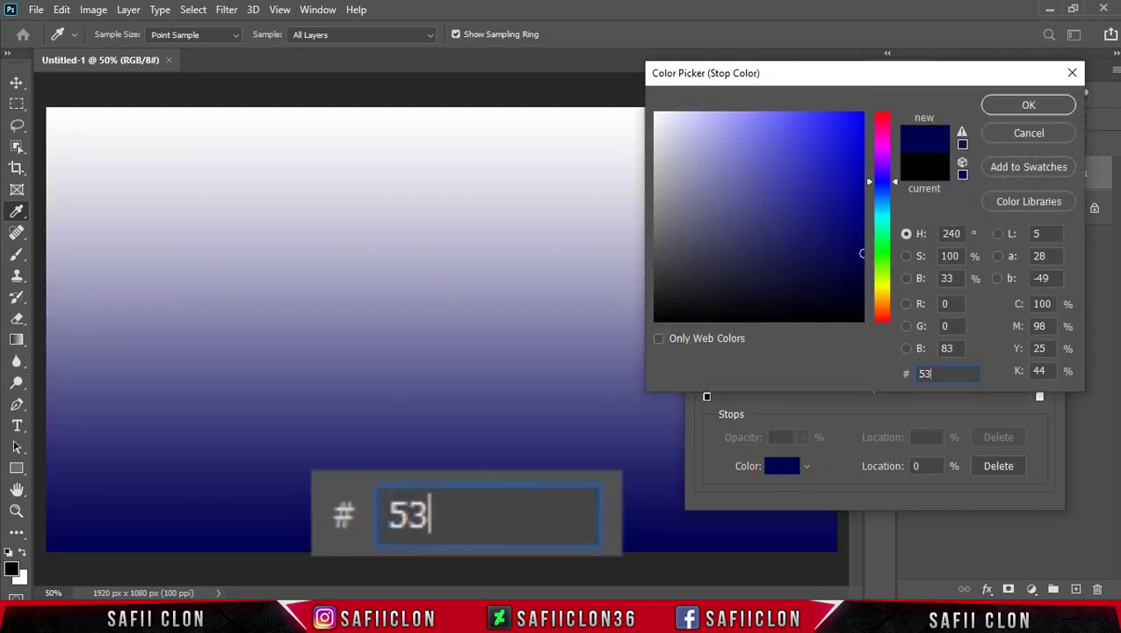
text(a)
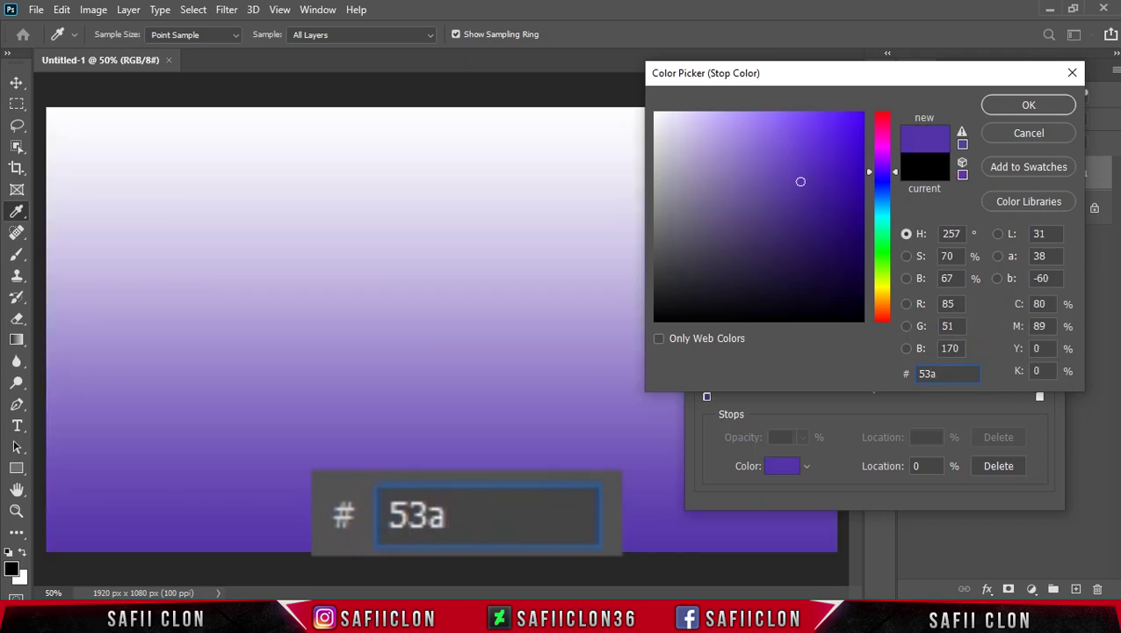
text(bc8)
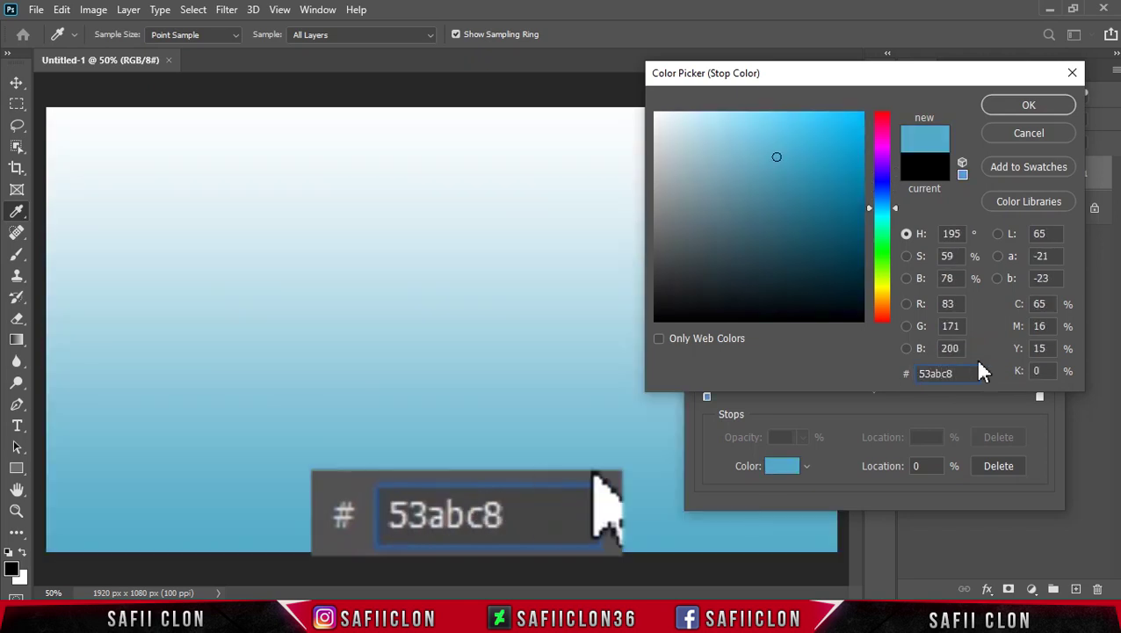
double_click(964, 372)
click(1007, 106)
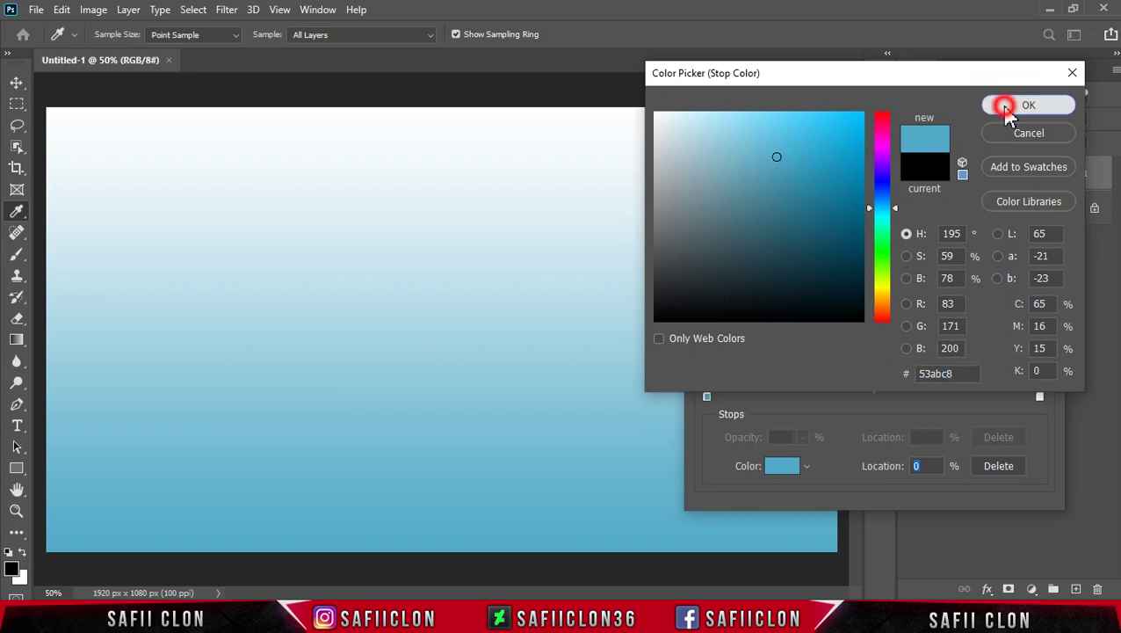
click(778, 397)
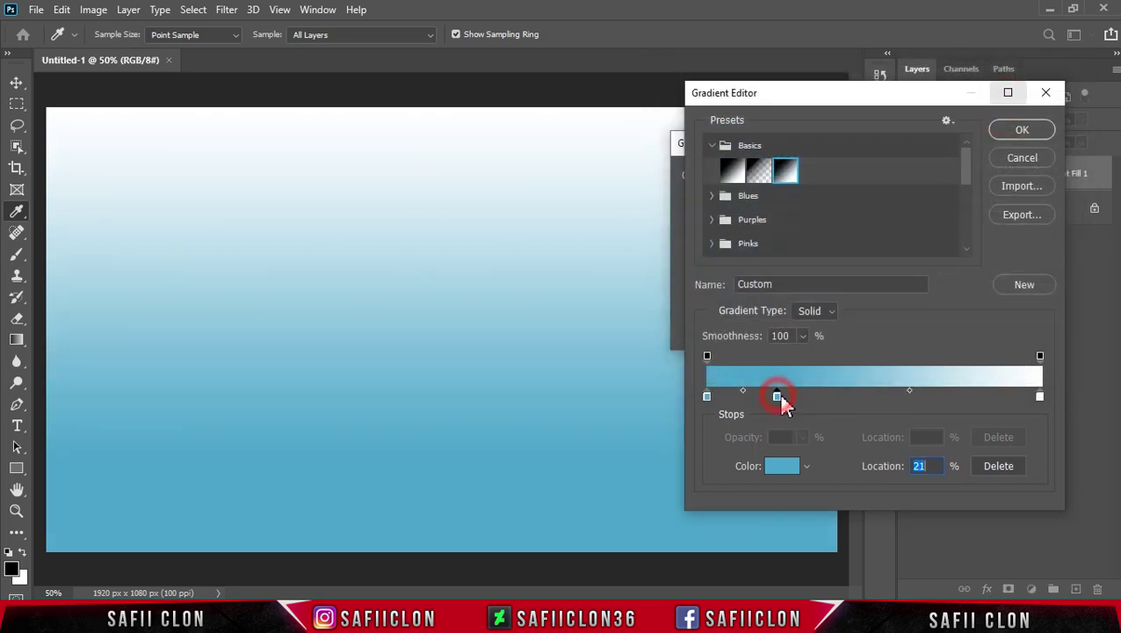
Move the new stop to about 23% and colour it blue #48a5c4
drag(781, 398, 784, 397)
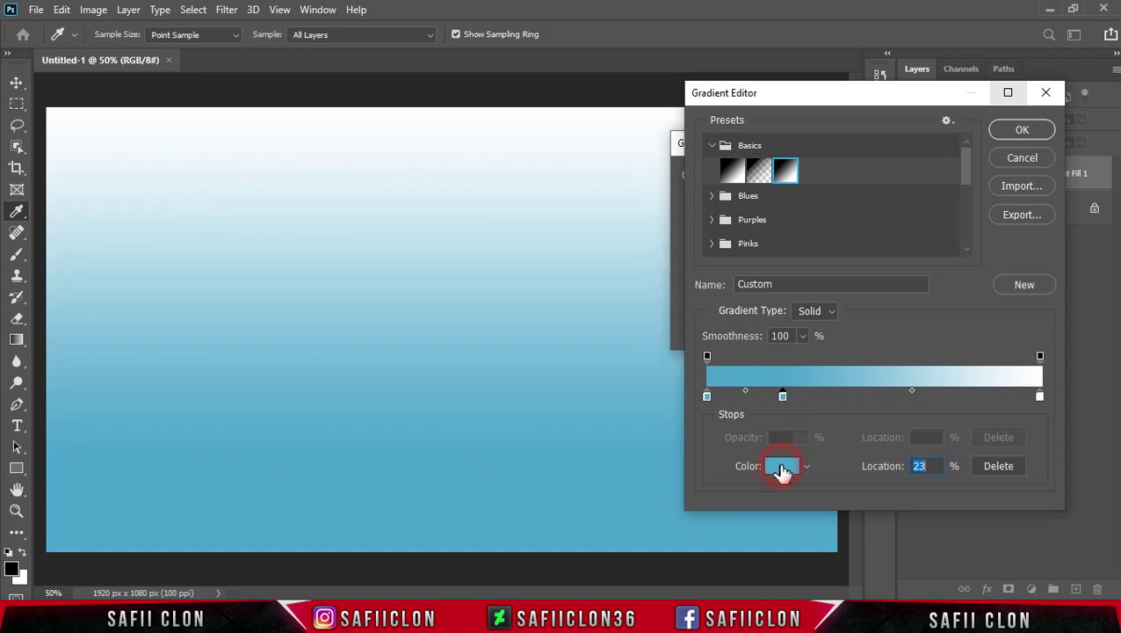
click(782, 468)
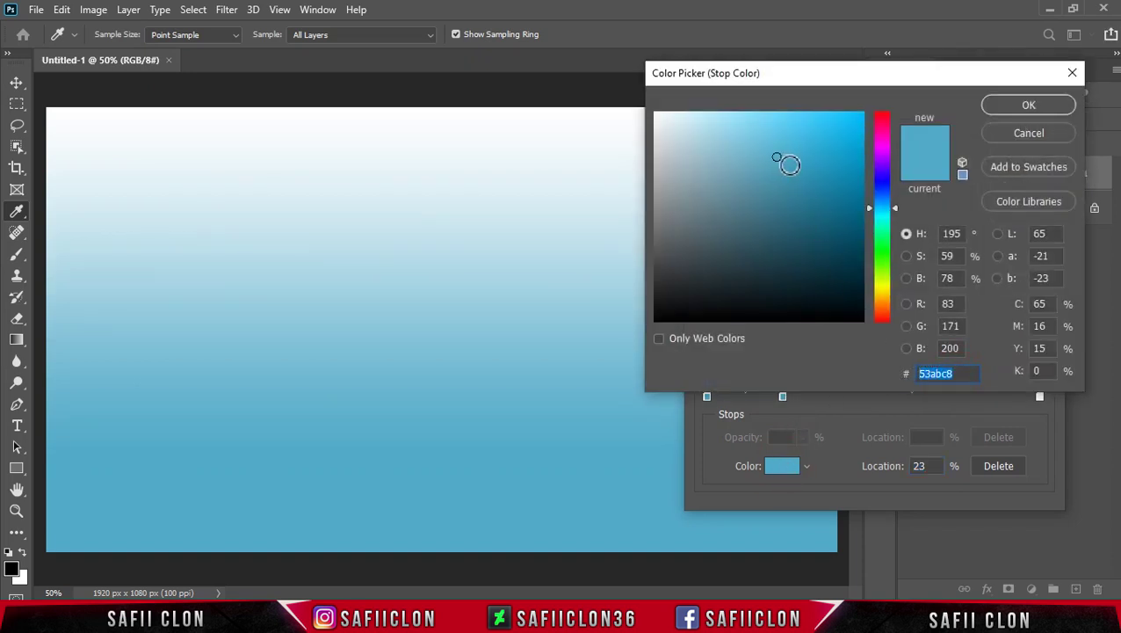
click(789, 164)
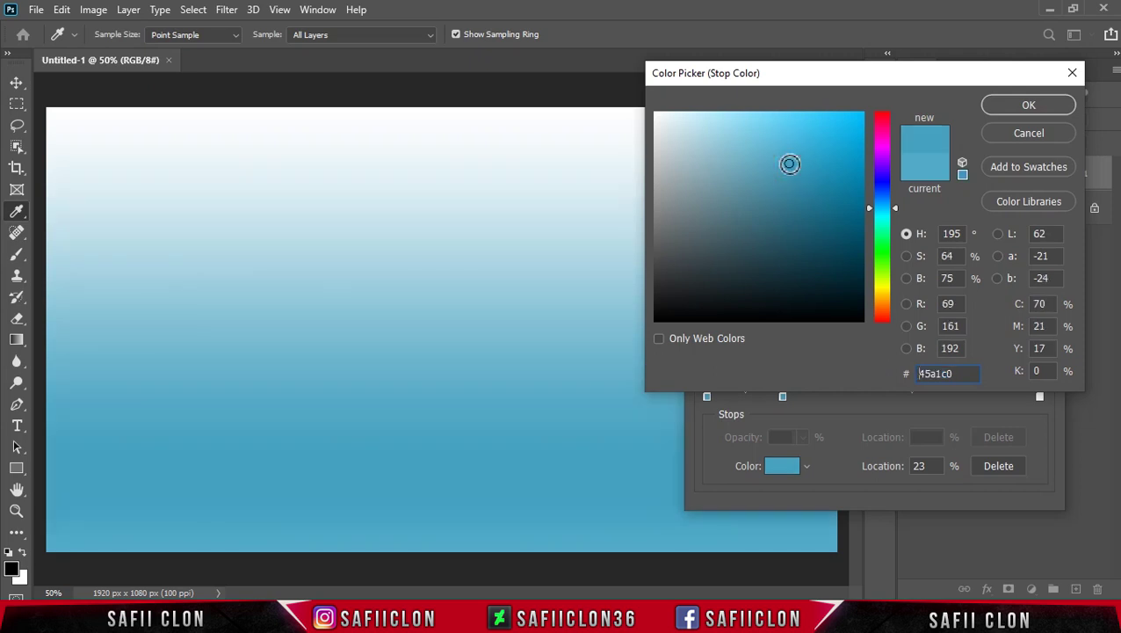
click(786, 160)
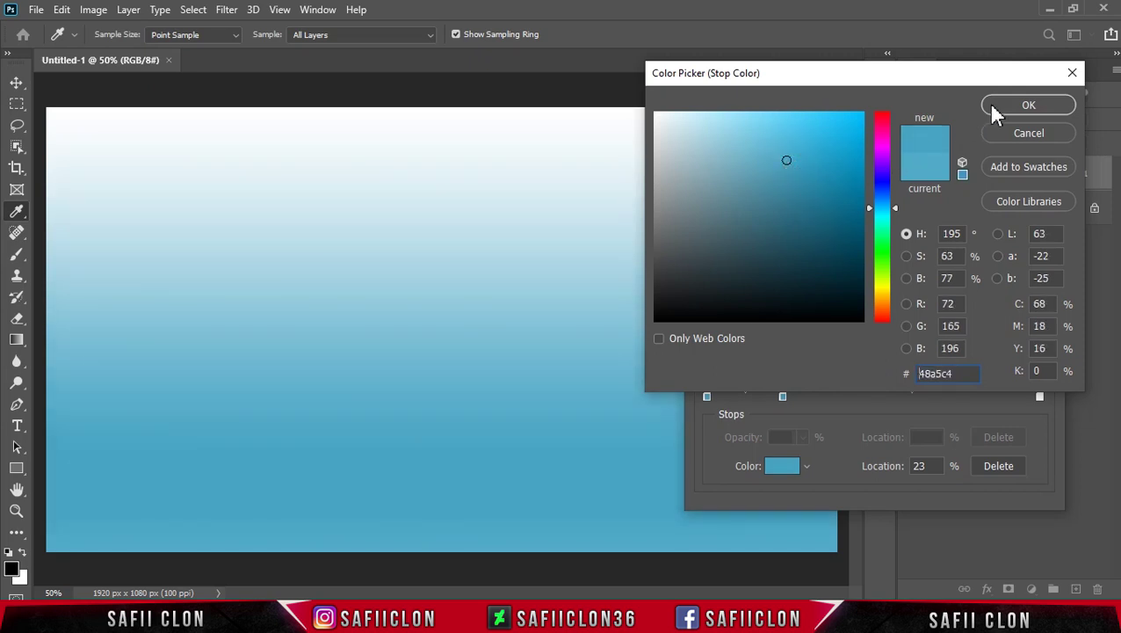
click(1017, 107)
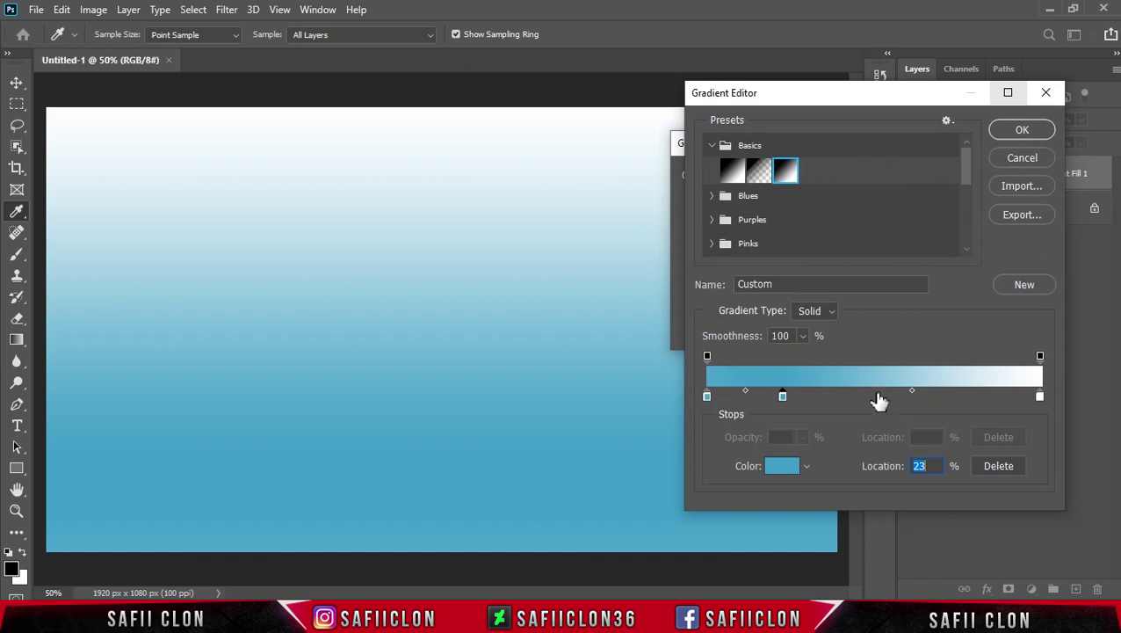
Add a dark teal #1b5a72 stop at 50% and make the end stop #0e1d1e
click(875, 397)
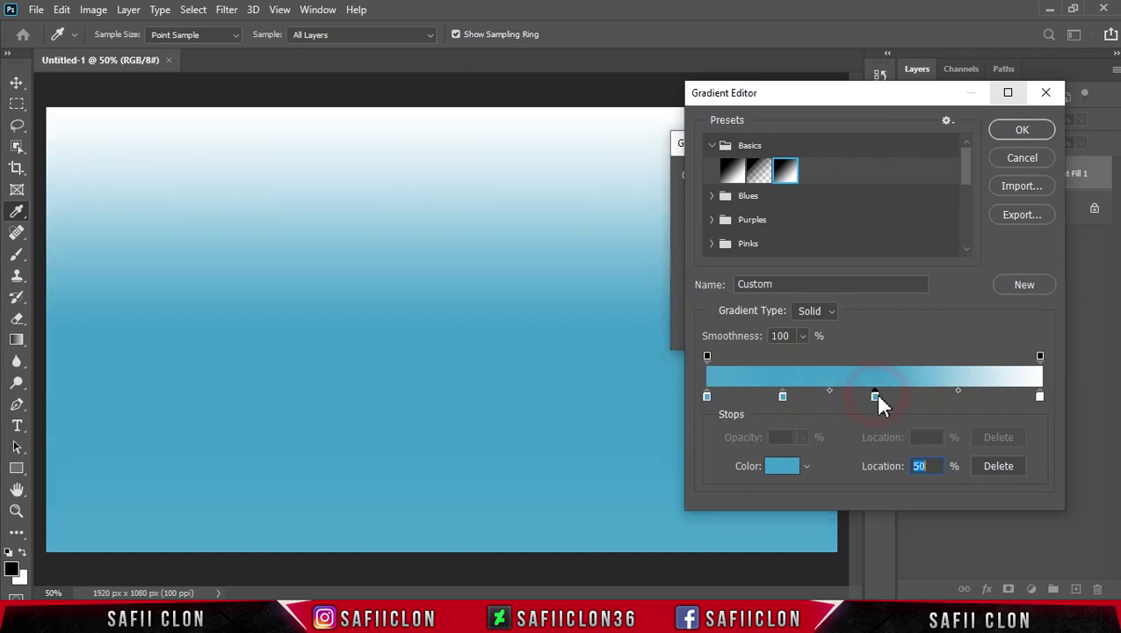
click(782, 467)
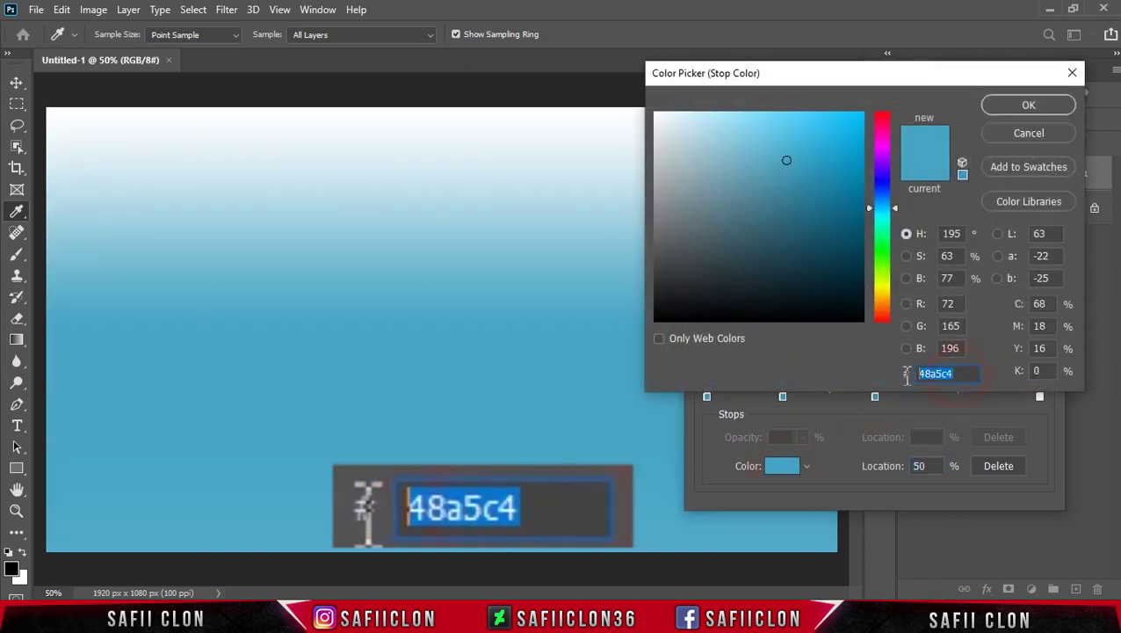
text(1b5a)
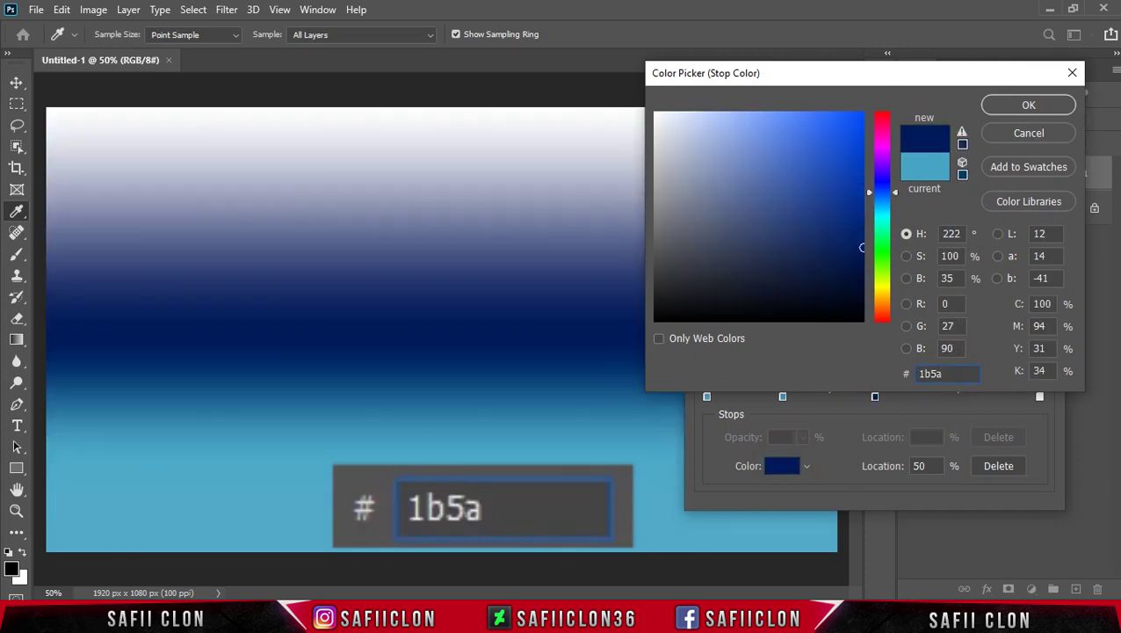
text(72)
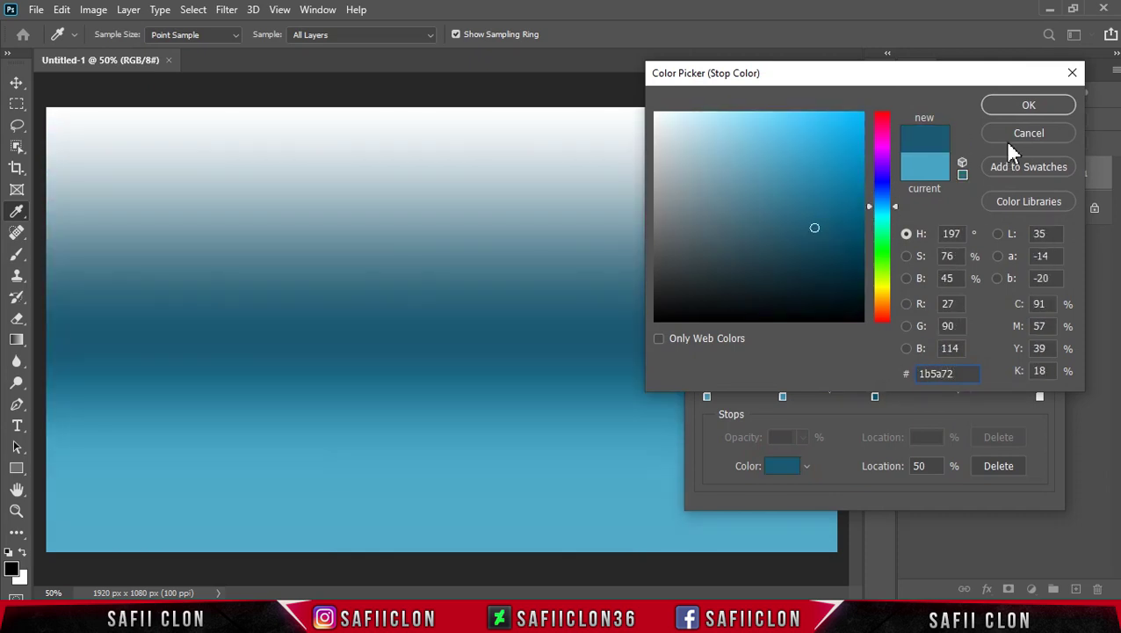
click(1010, 105)
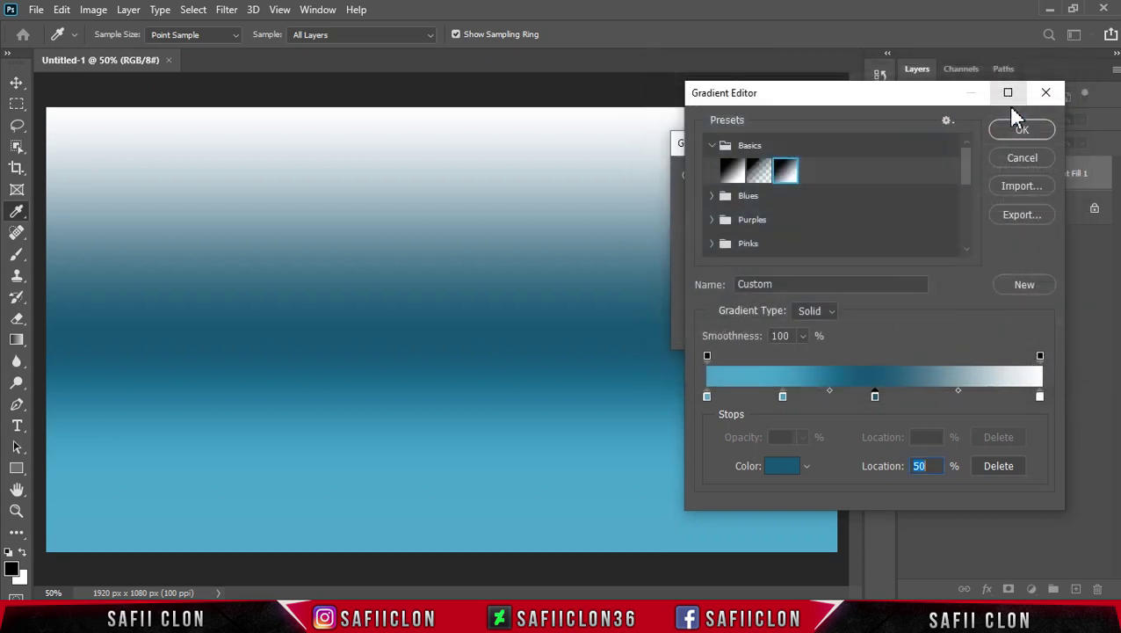
click(1039, 395)
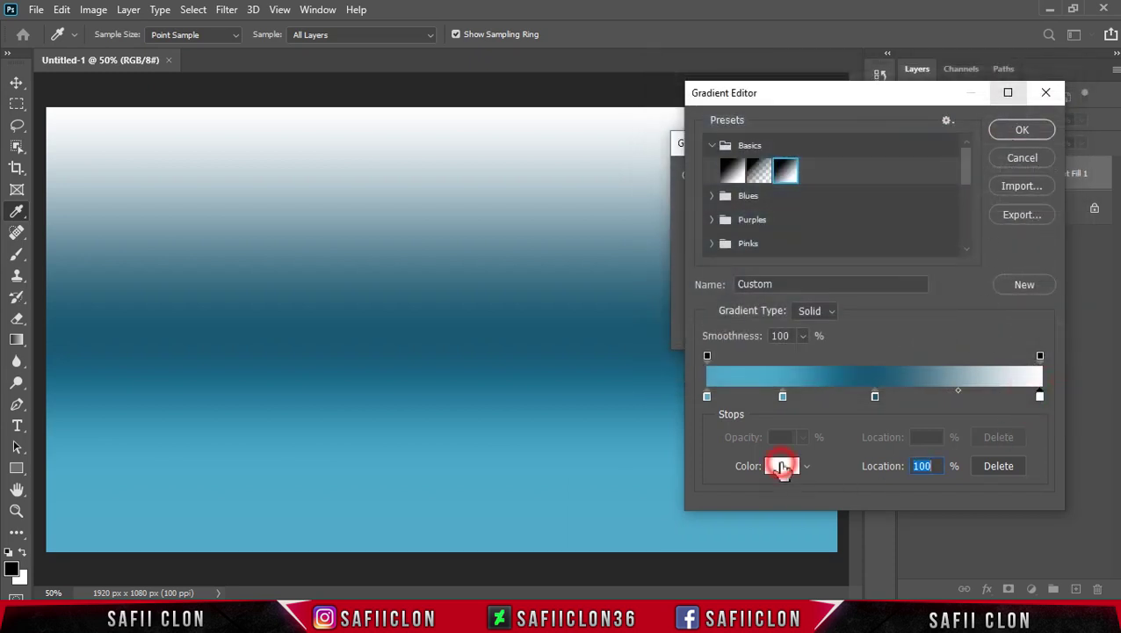
click(781, 467)
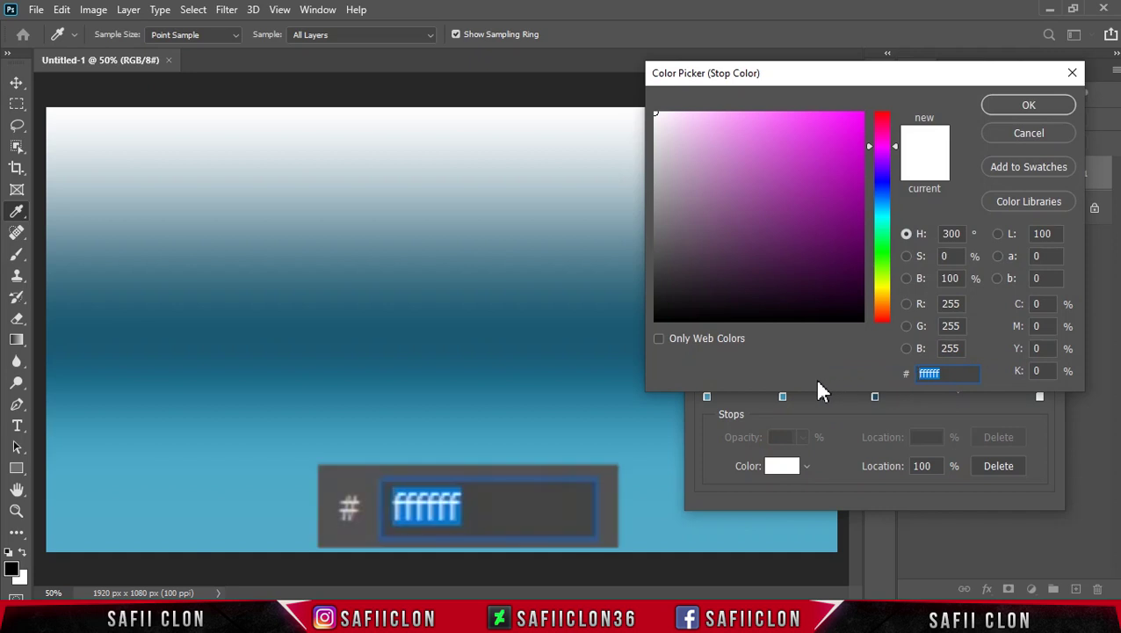
text(0e)
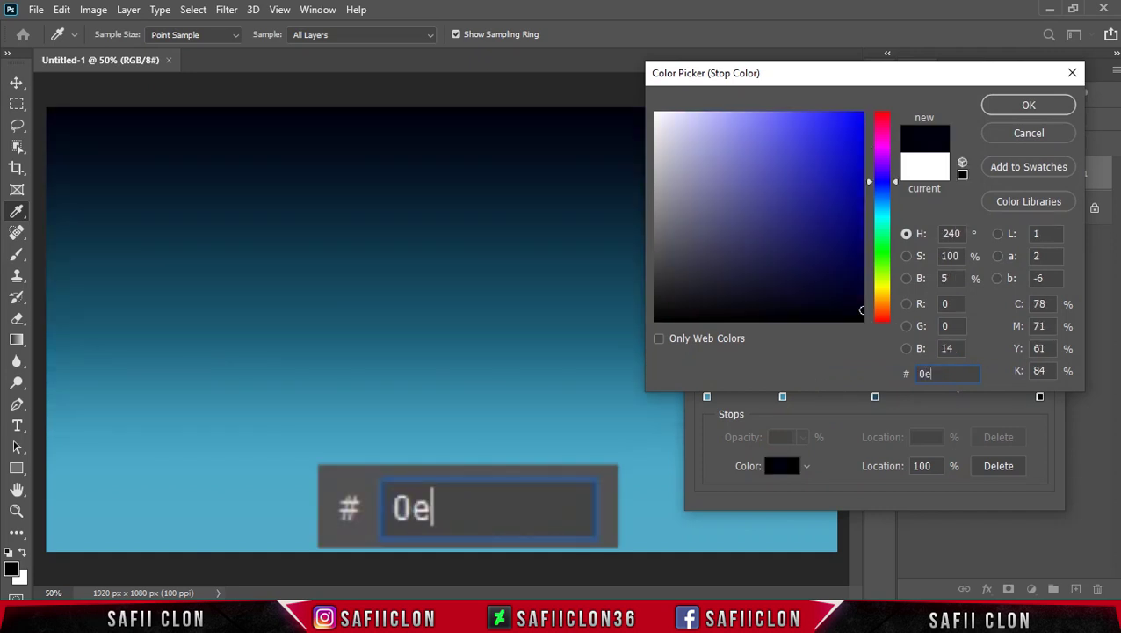
text(1d1e)
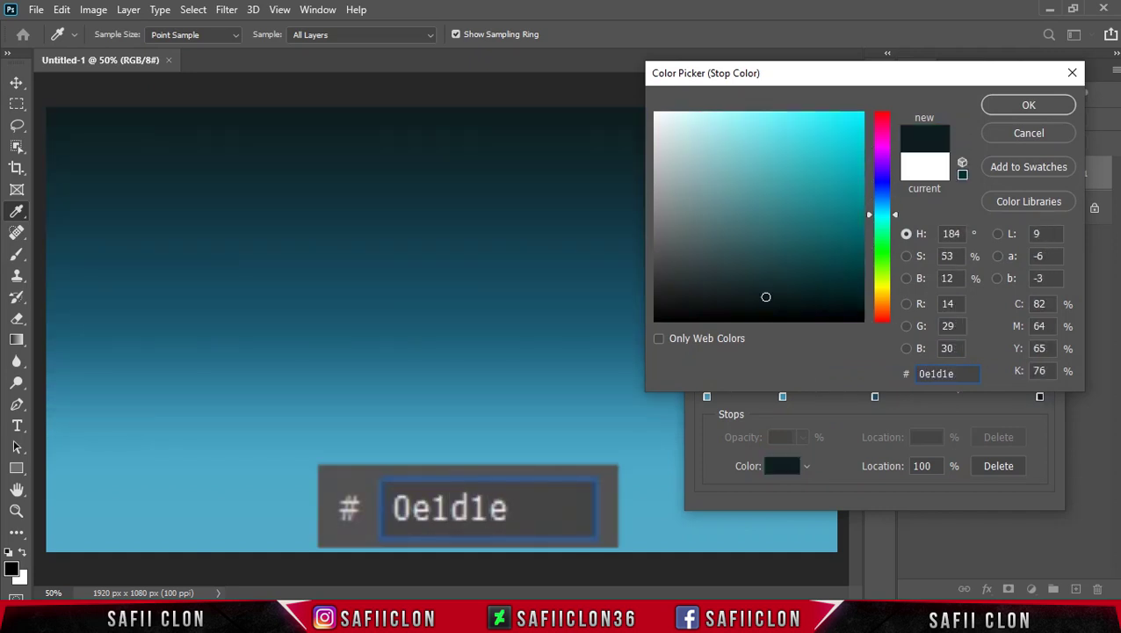
click(1010, 106)
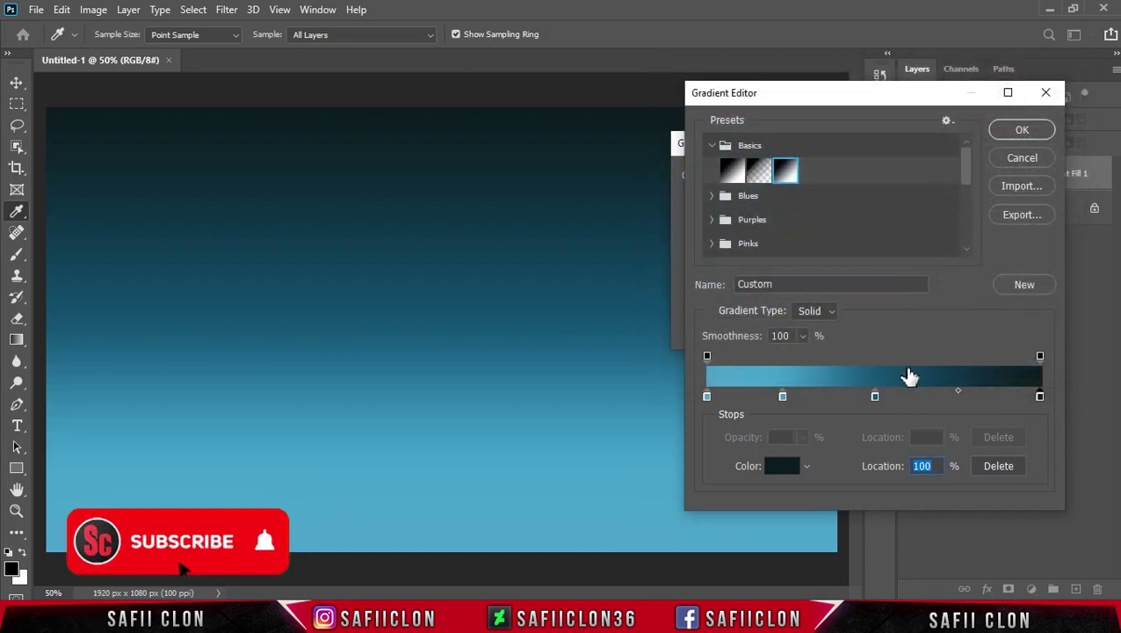
Shift the light blue stop to 22% and accept the gradient
click(875, 397)
drag(783, 396, 778, 396)
click(781, 397)
click(1001, 132)
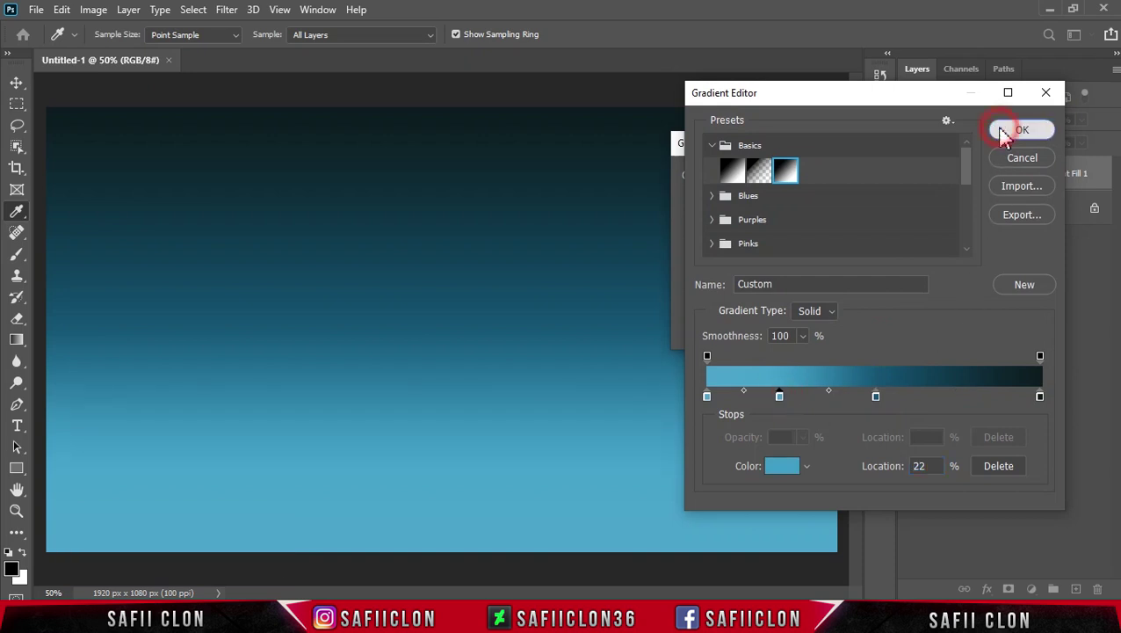
Make the gradient fill Radial at 330% scale and apply it
click(772, 202)
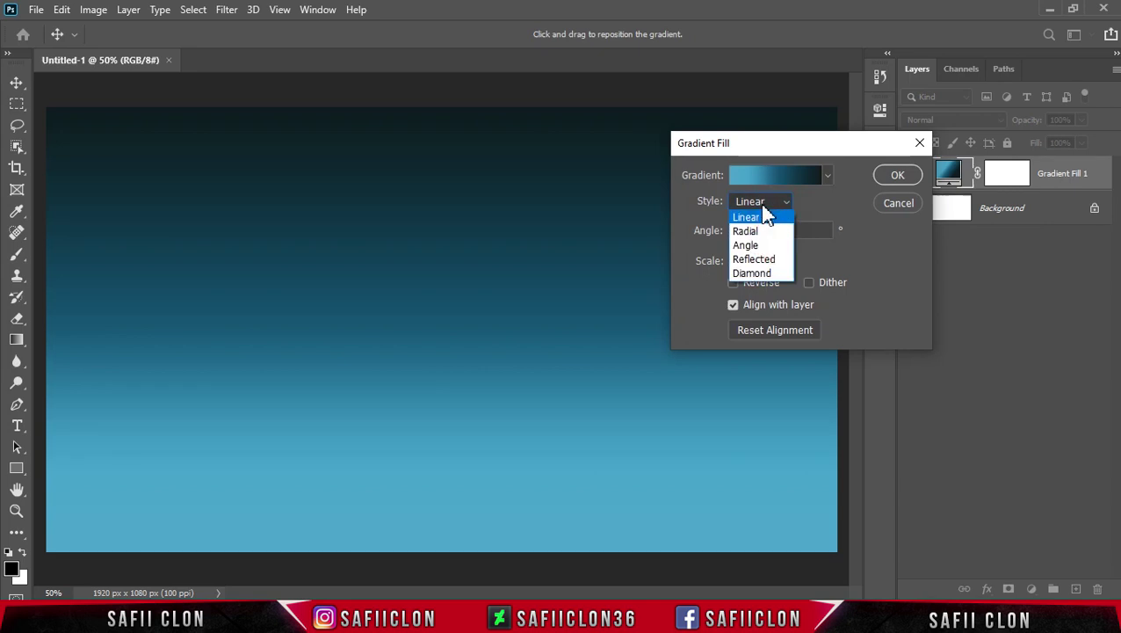
click(752, 231)
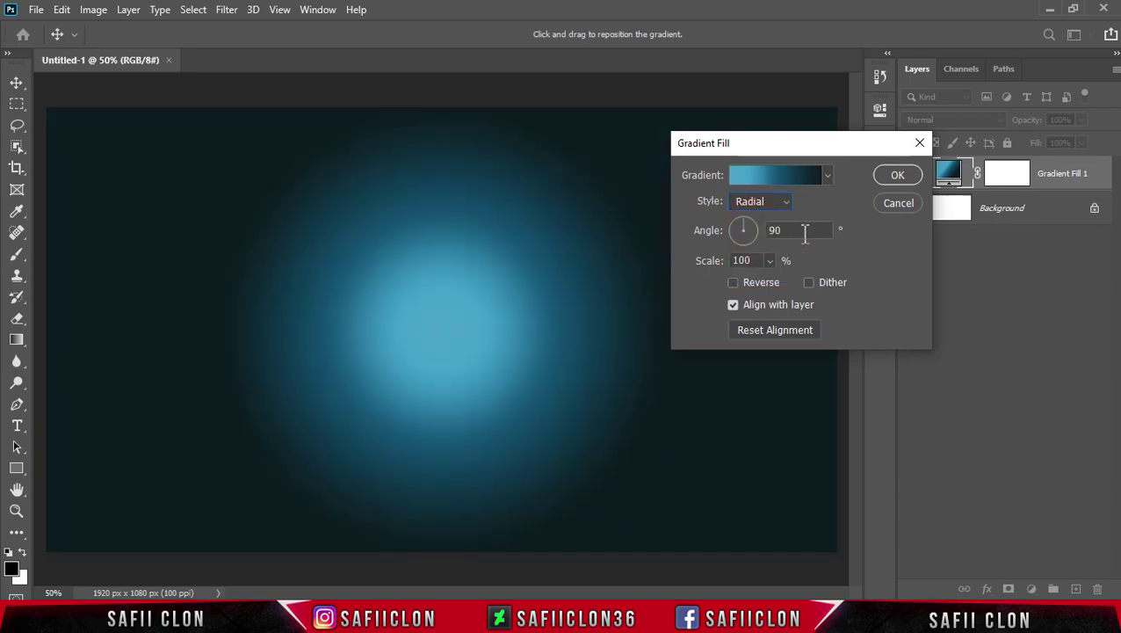
click(770, 262)
drag(776, 283, 786, 279)
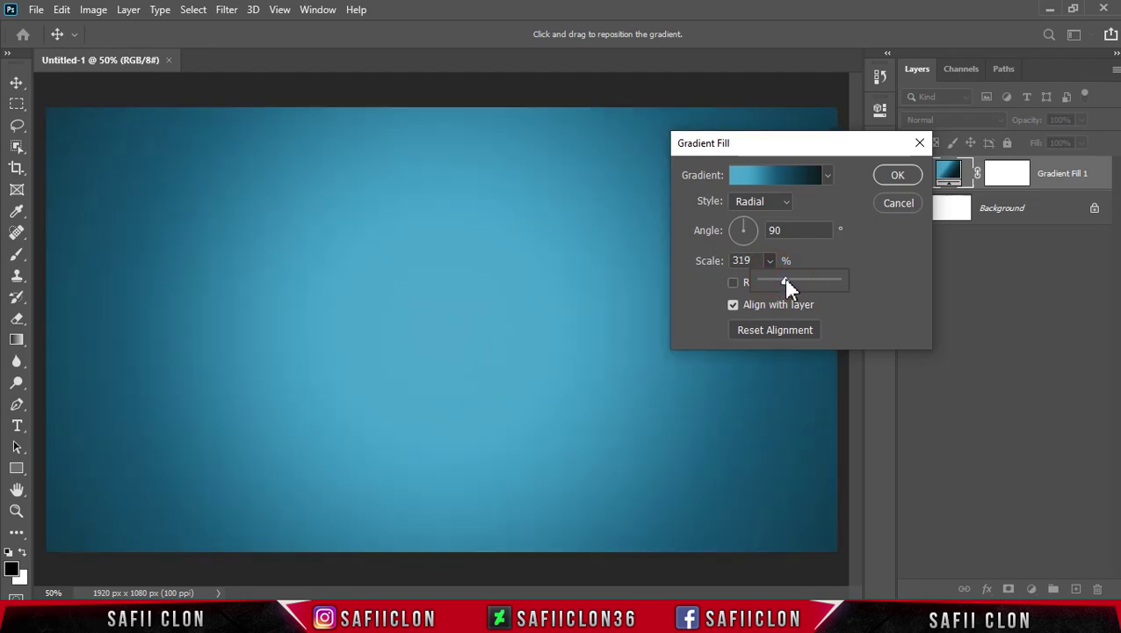
drag(784, 280, 786, 279)
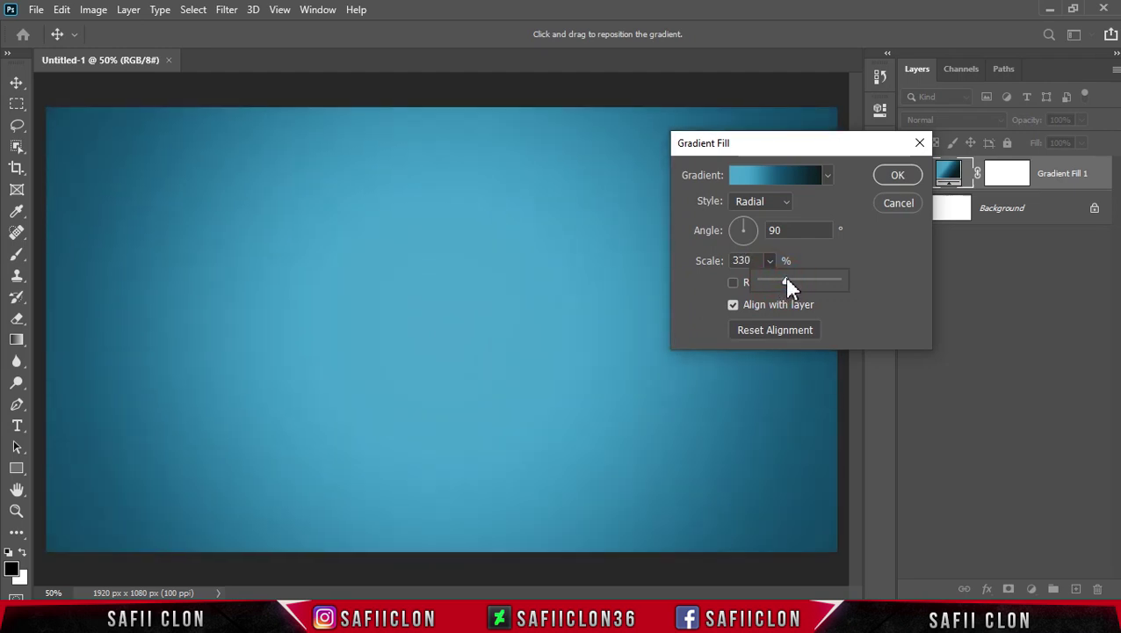
click(770, 260)
click(890, 179)
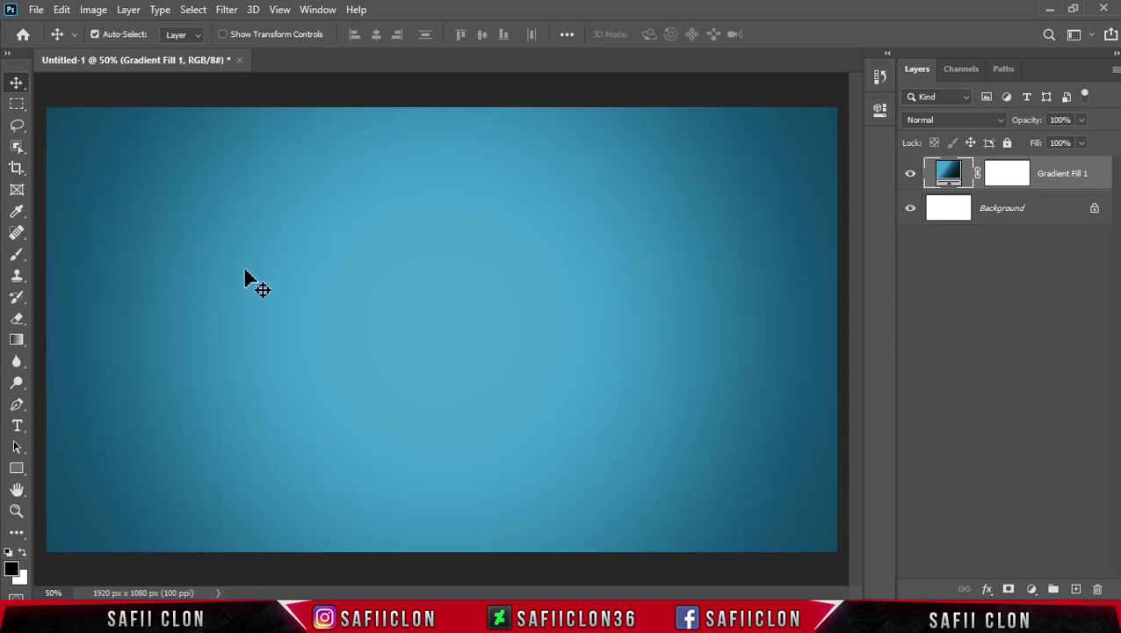
click(15, 469)
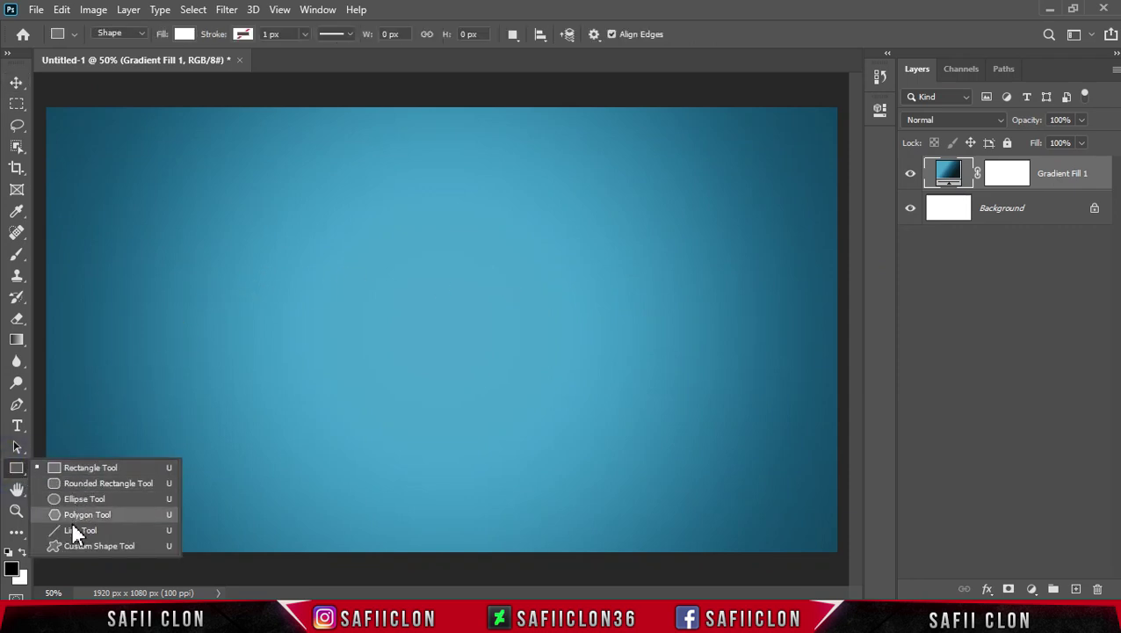
Choose the many-petalled flower in the Custom Shape Tool's shape picker
click(81, 546)
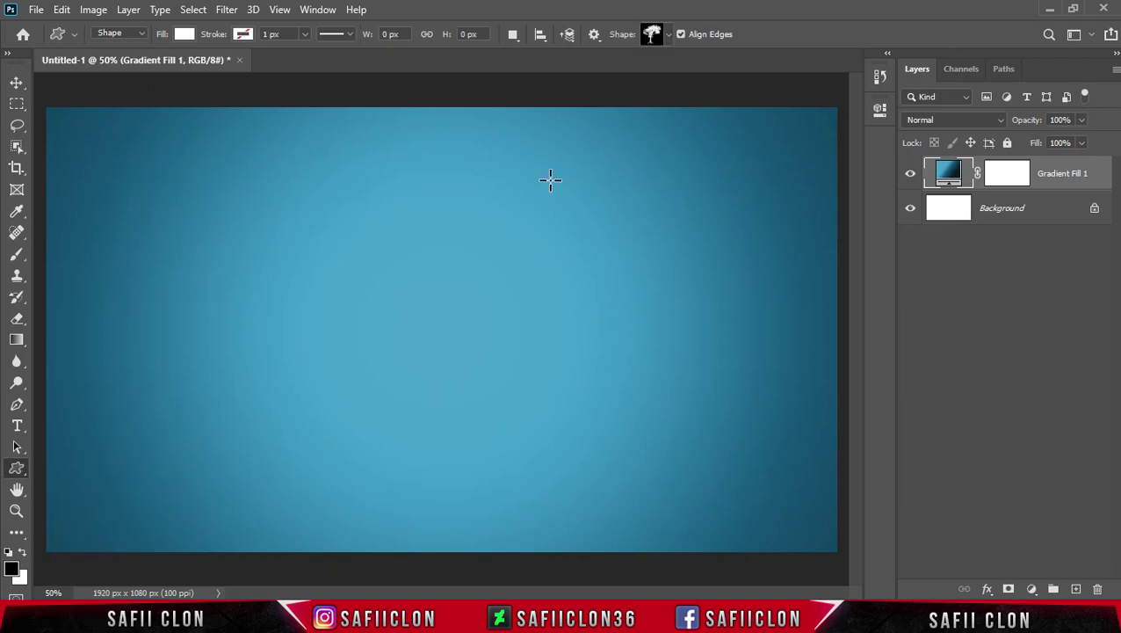
click(666, 35)
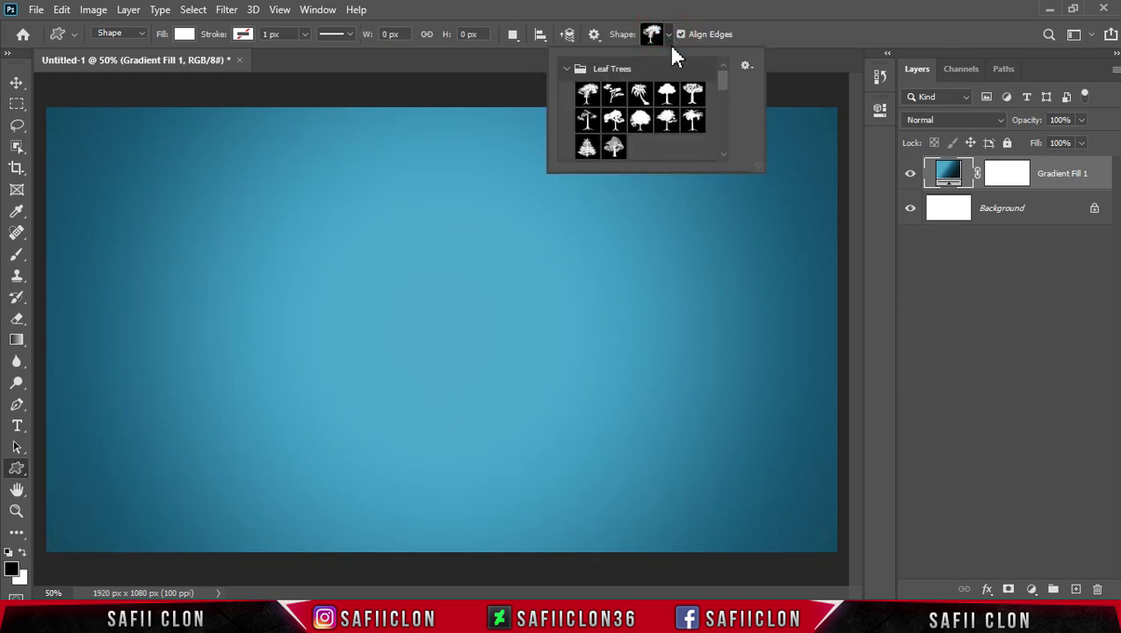
drag(720, 78, 726, 145)
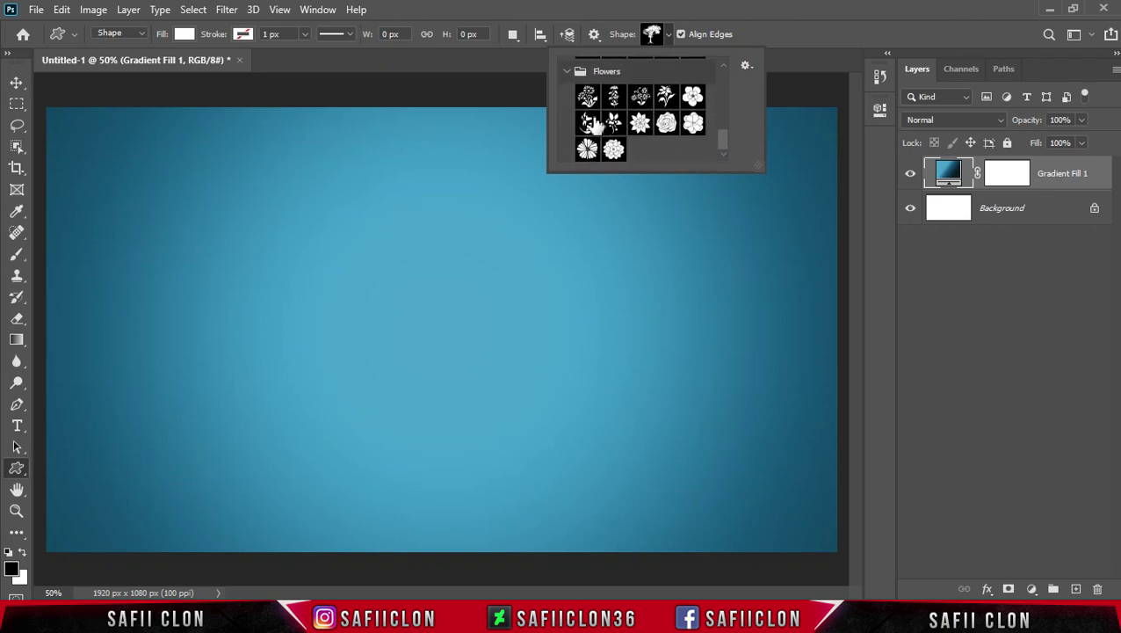
click(641, 128)
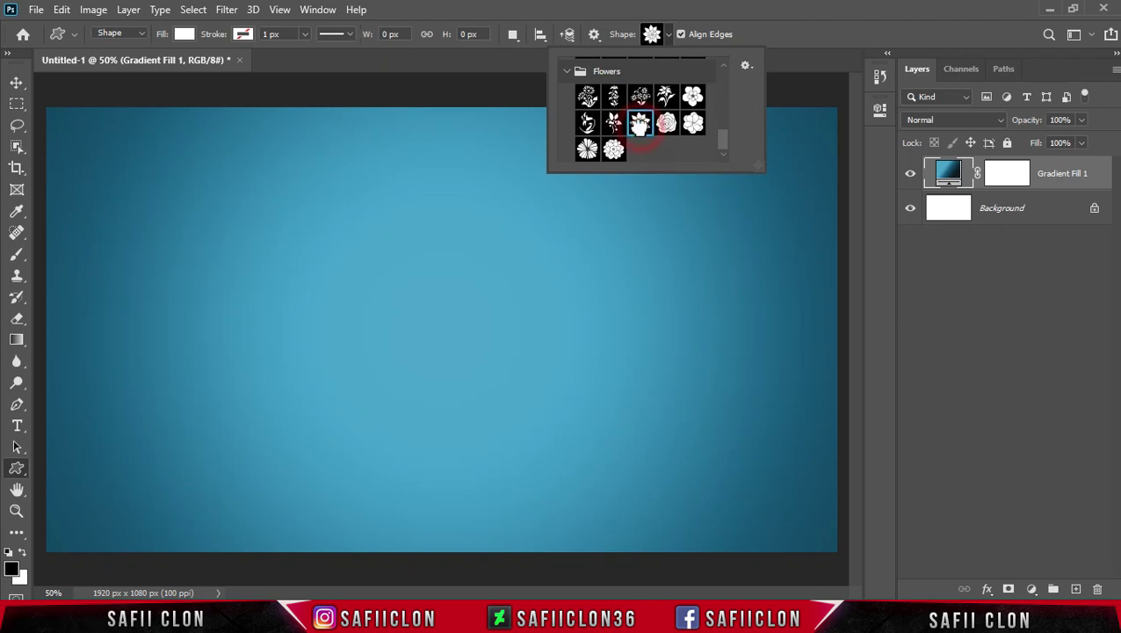
click(668, 33)
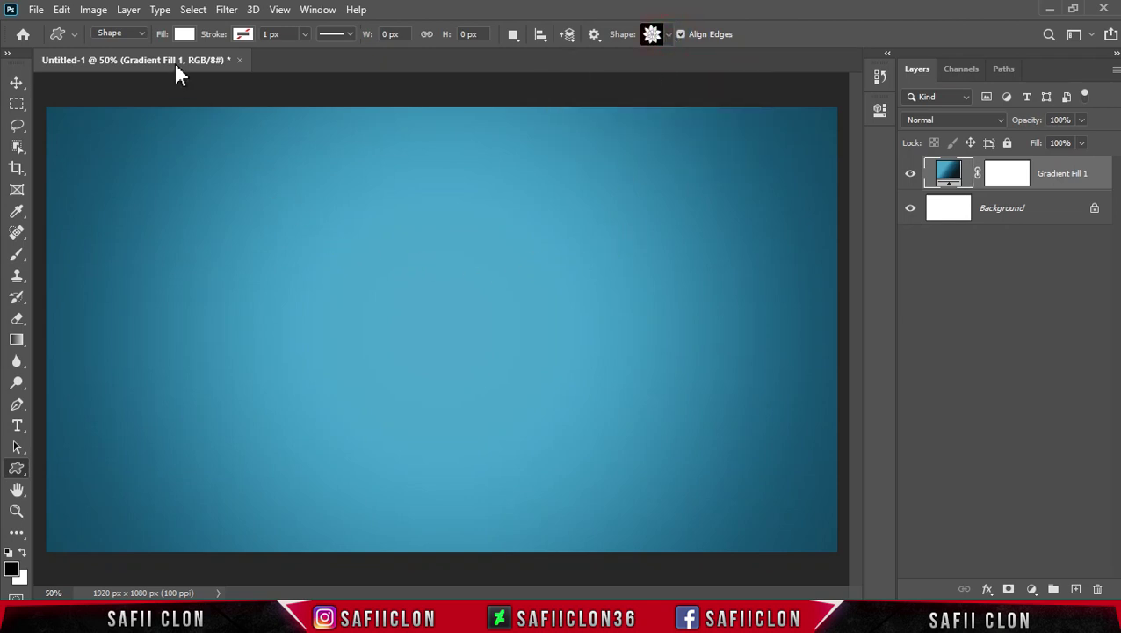
Set the shape fill to white and start dragging out the flower
click(184, 33)
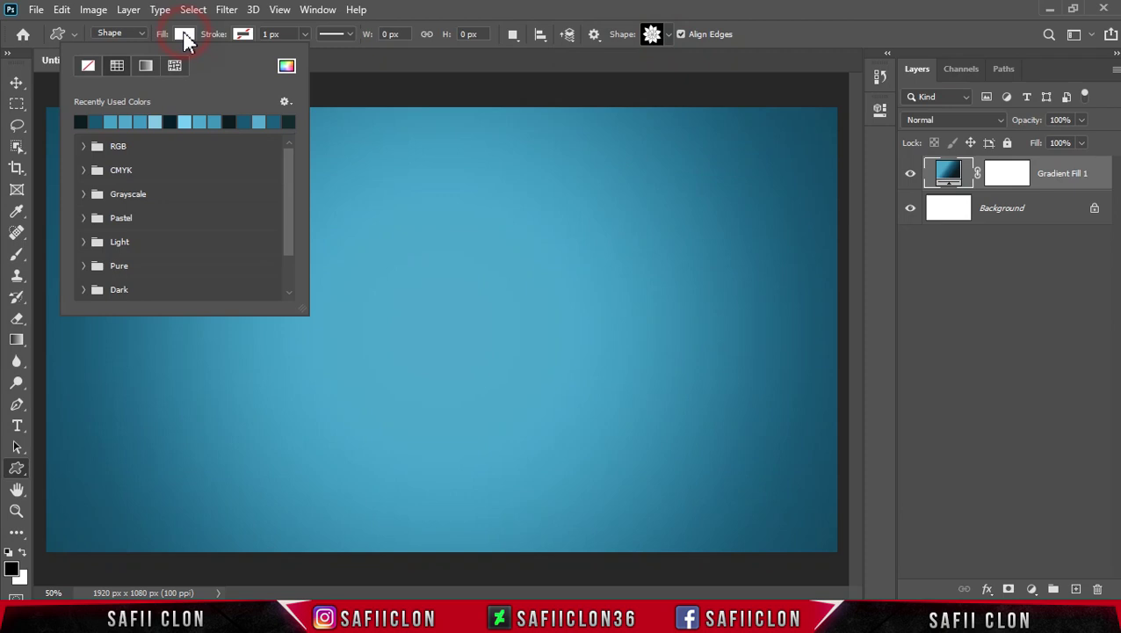
click(287, 67)
drag(751, 199, 654, 112)
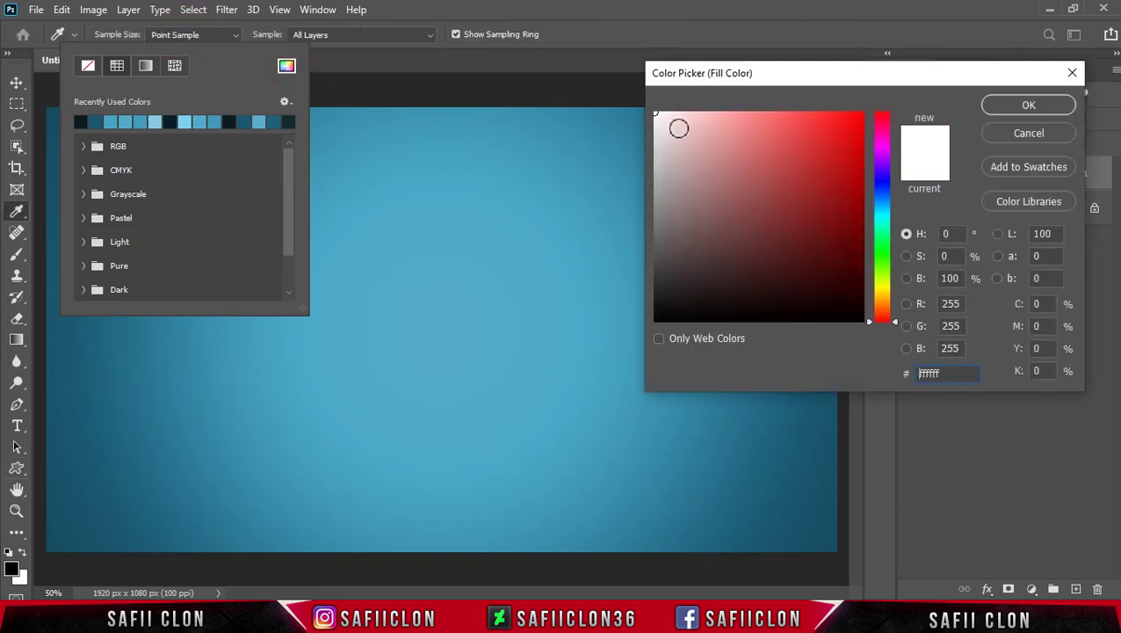
click(984, 105)
click(141, 34)
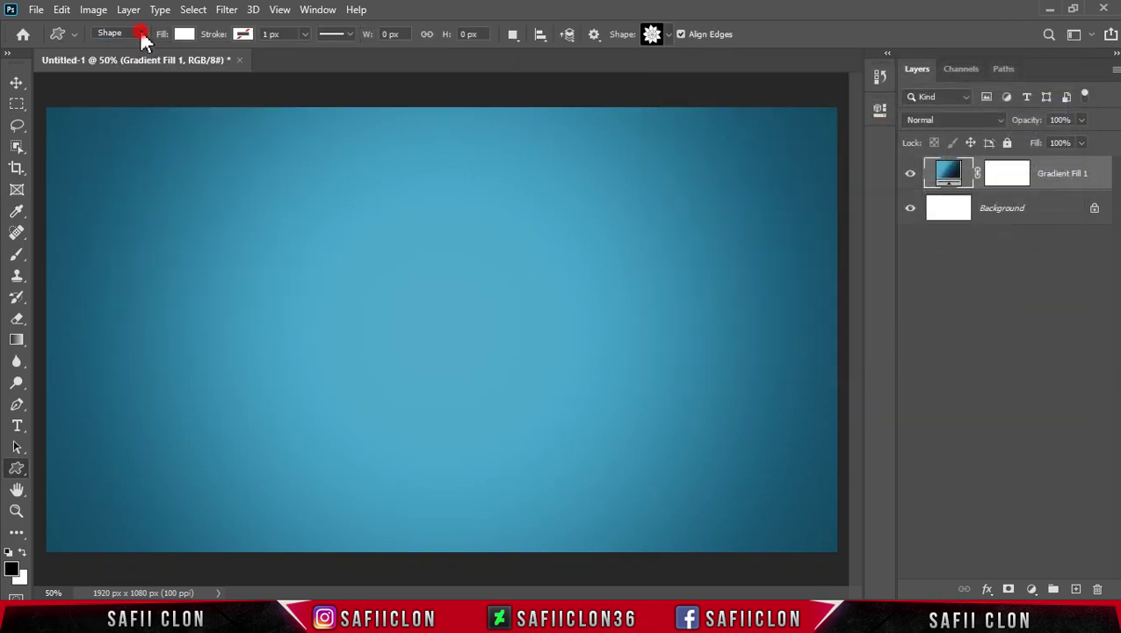
click(123, 50)
drag(322, 258, 459, 399)
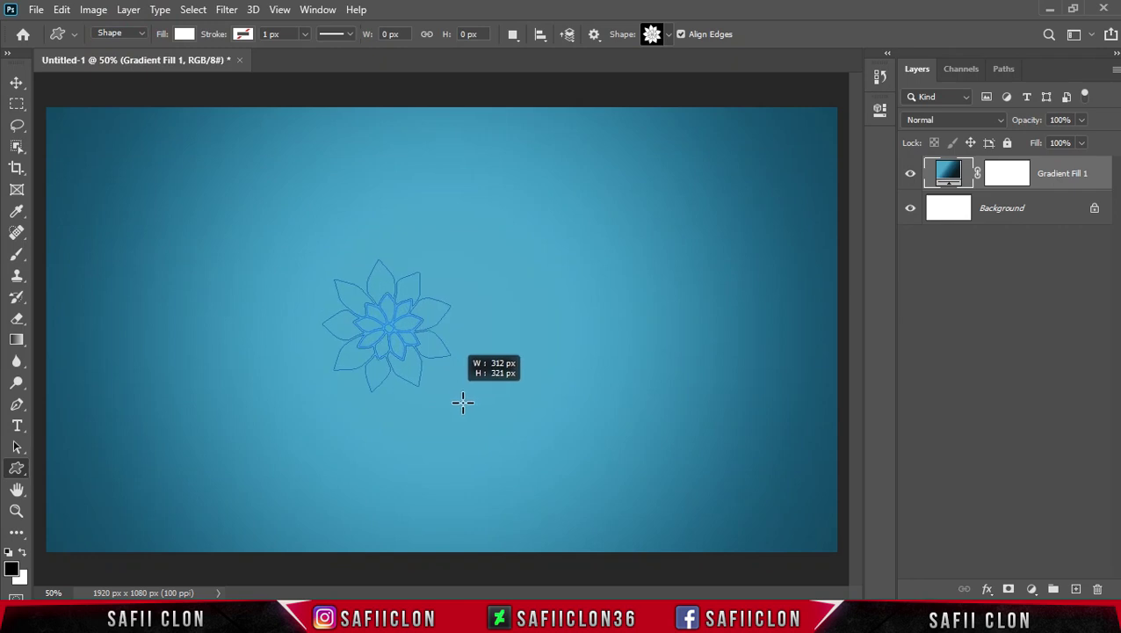
Draw the flower near the centre, scaling it to 106.45% and rotating it about 5° clockwise
drag(460, 399, 631, 531)
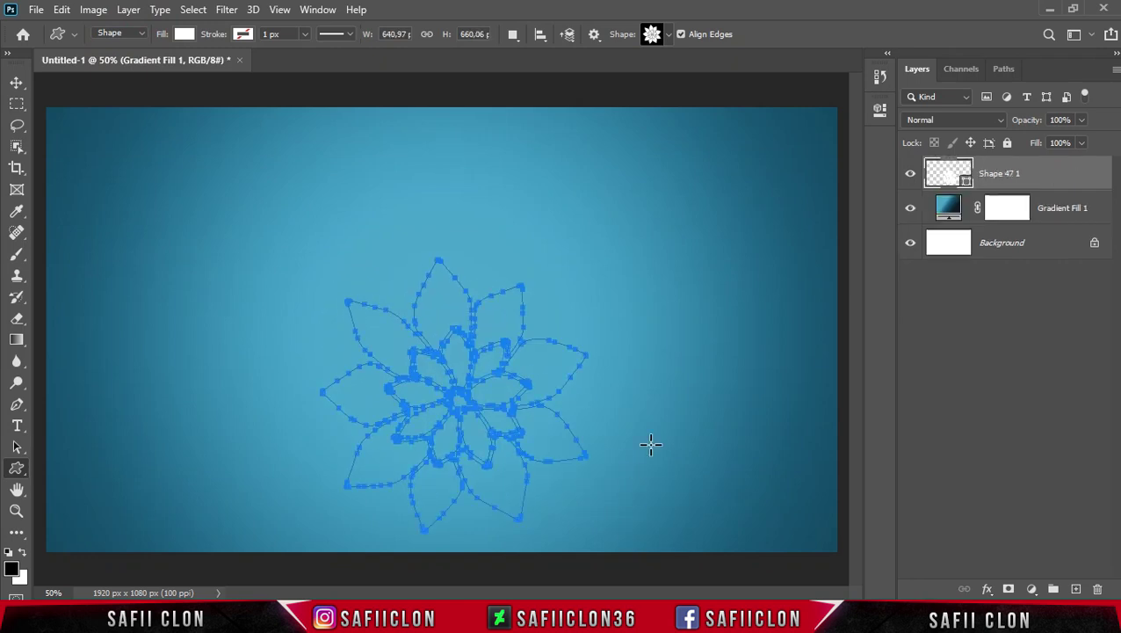
key(ctrl+t)
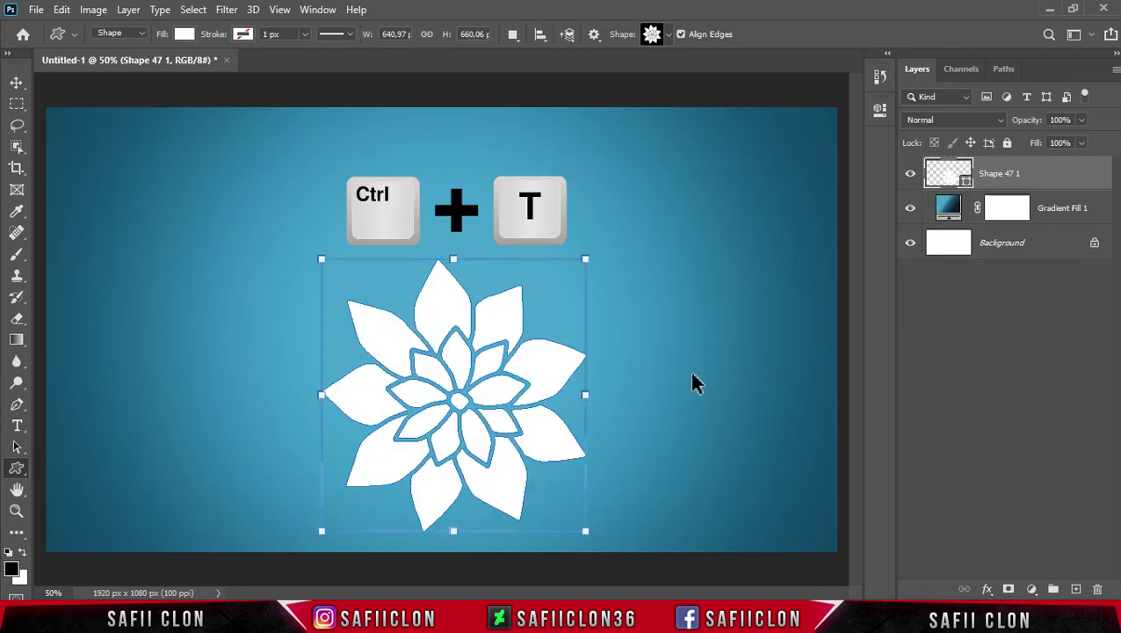
drag(466, 379, 455, 313)
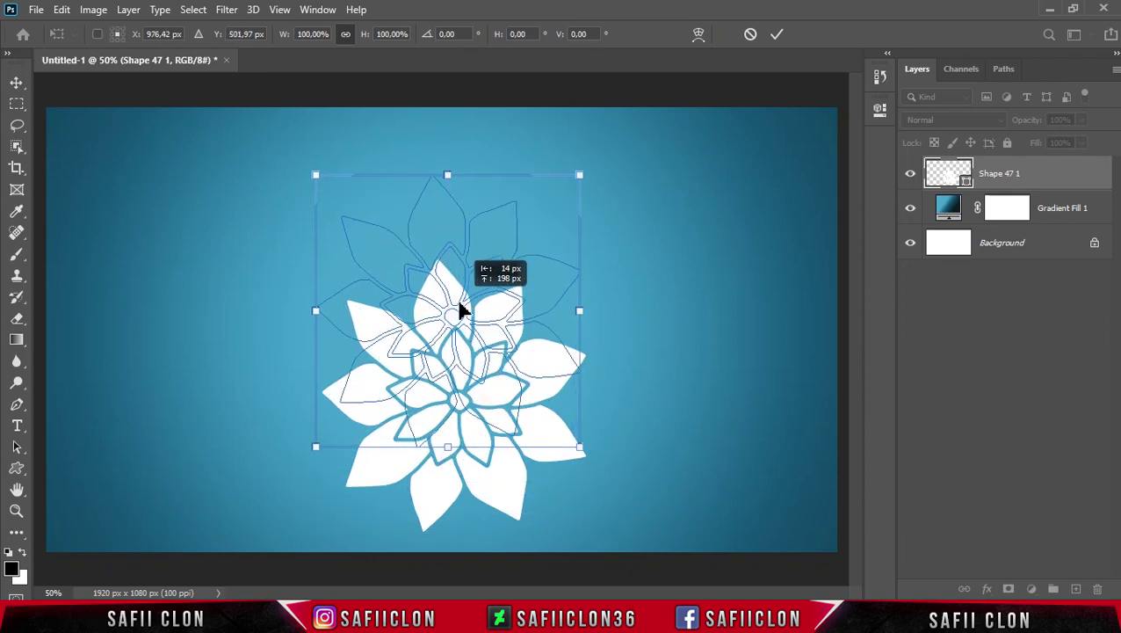
drag(578, 192, 586, 183)
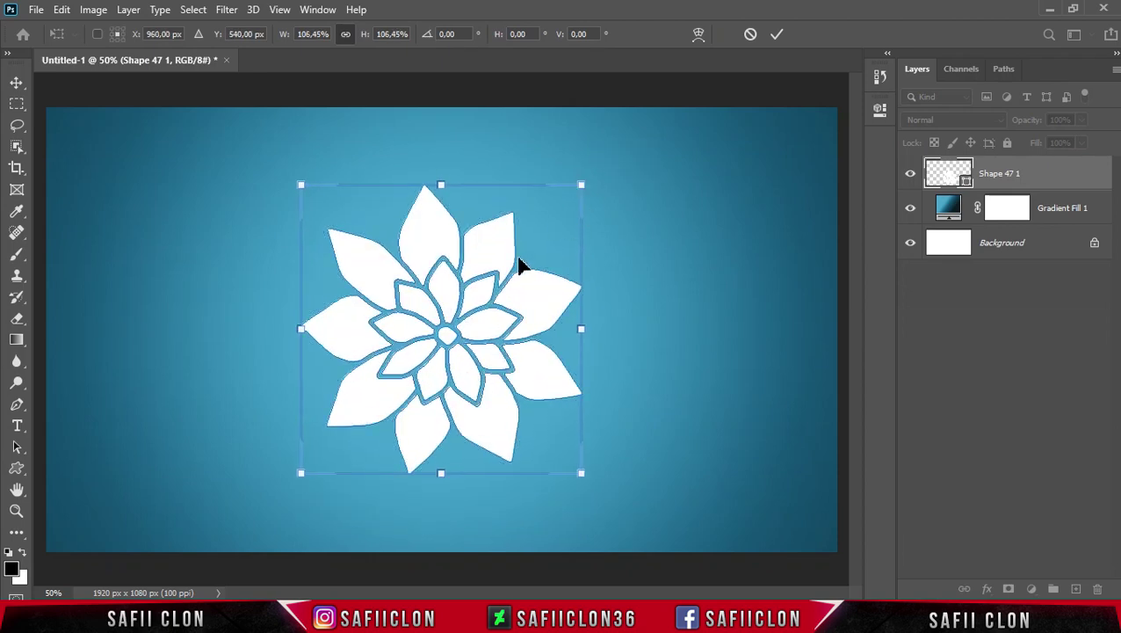
drag(481, 313, 481, 301)
drag(625, 470, 615, 477)
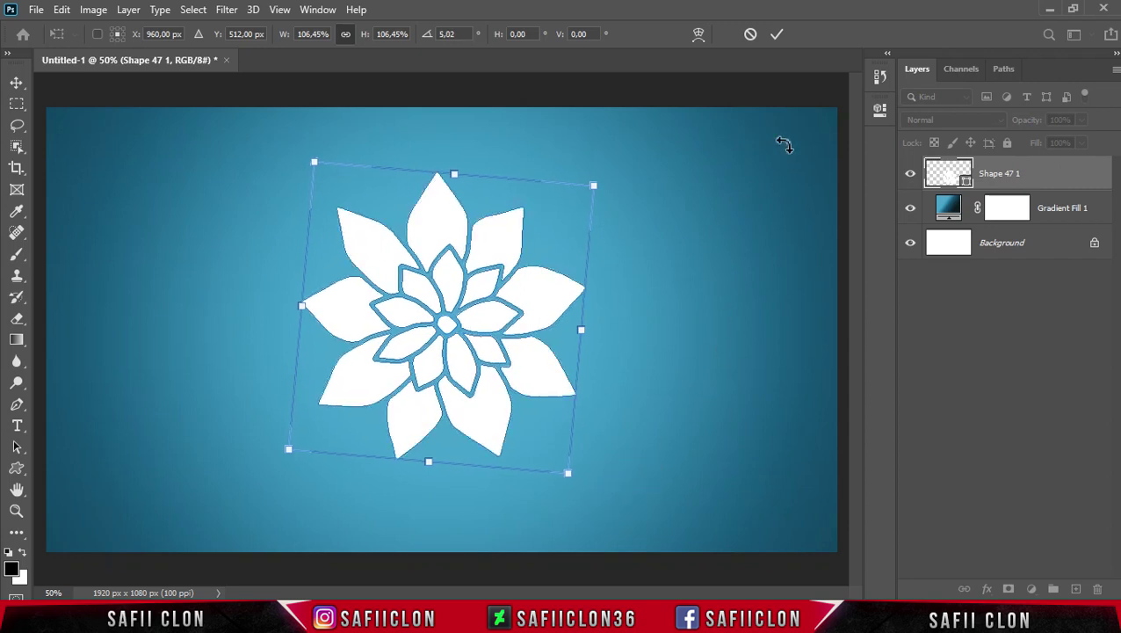
click(783, 35)
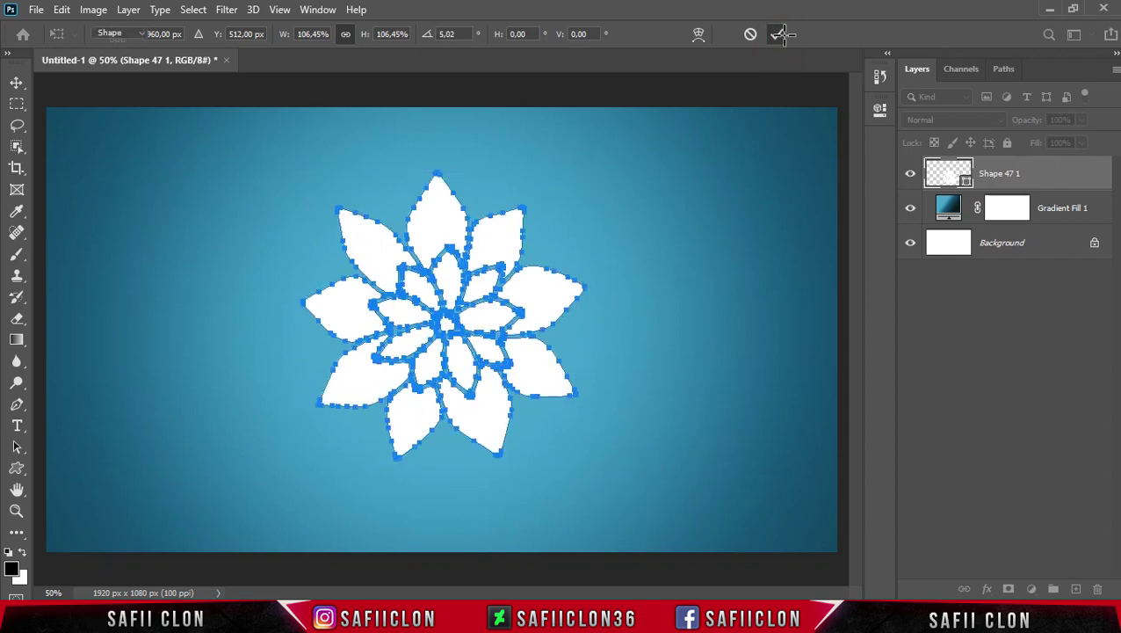
Duplicate the flower layer and rename the copy '1'
right_click(1046, 173)
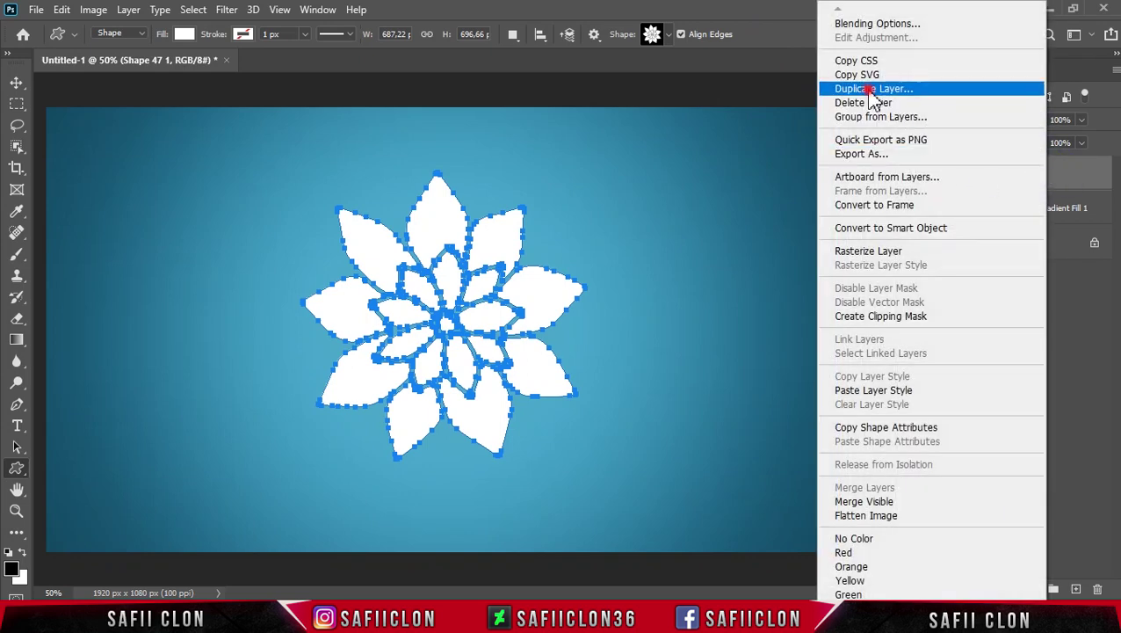
click(874, 88)
click(703, 157)
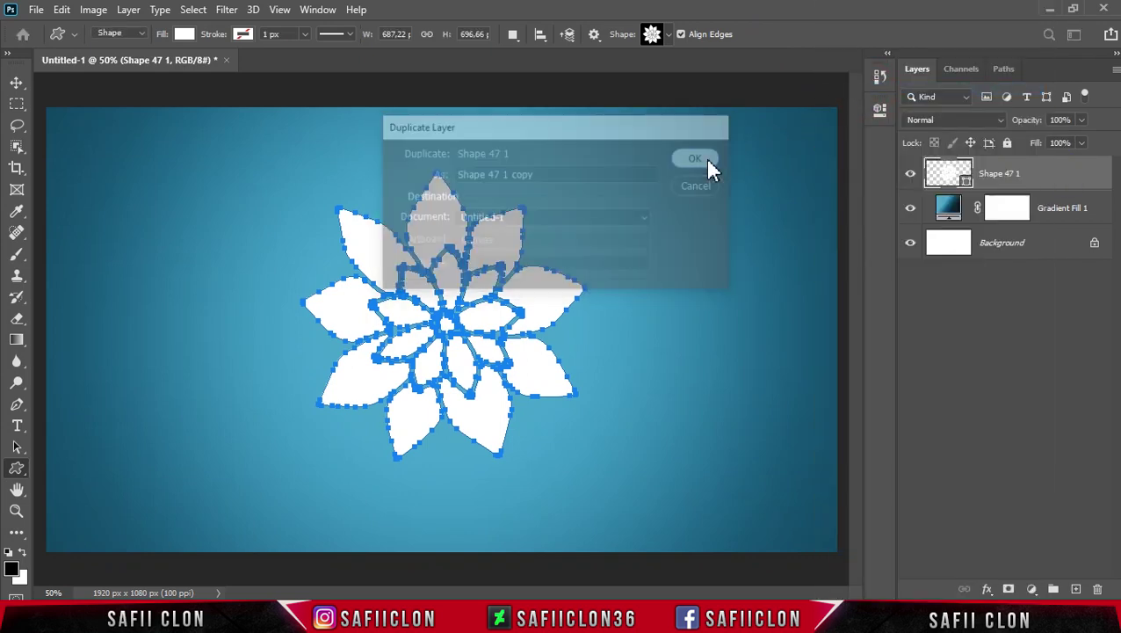
double_click(1008, 174)
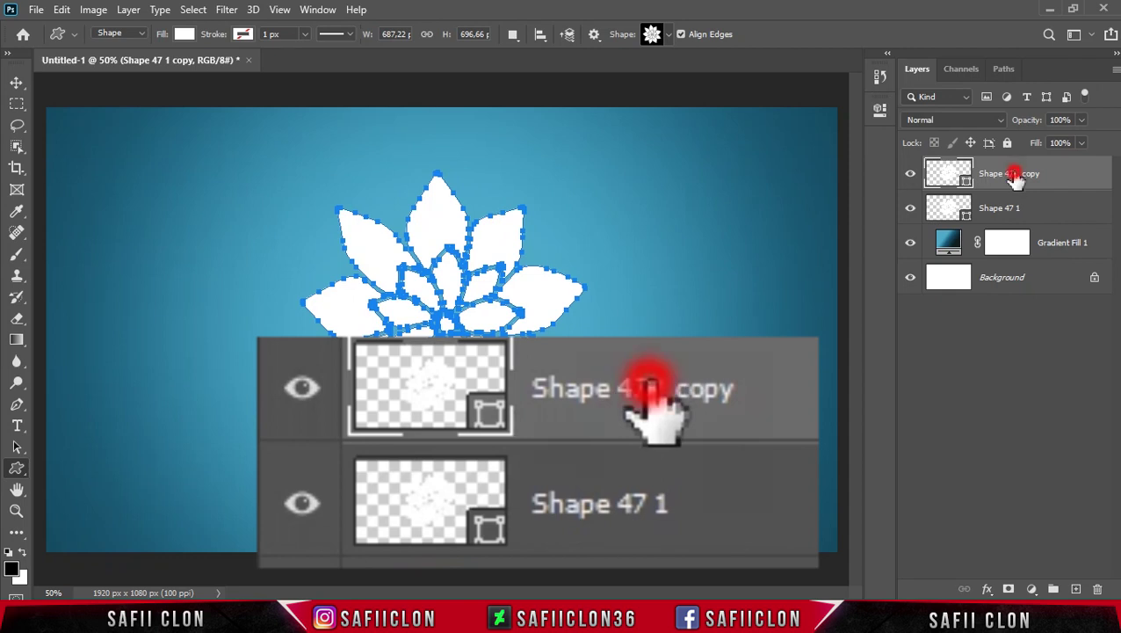
text(1)
click(1065, 179)
Rename the original flower layer '2', hide it, and select layer 1
click(1009, 211)
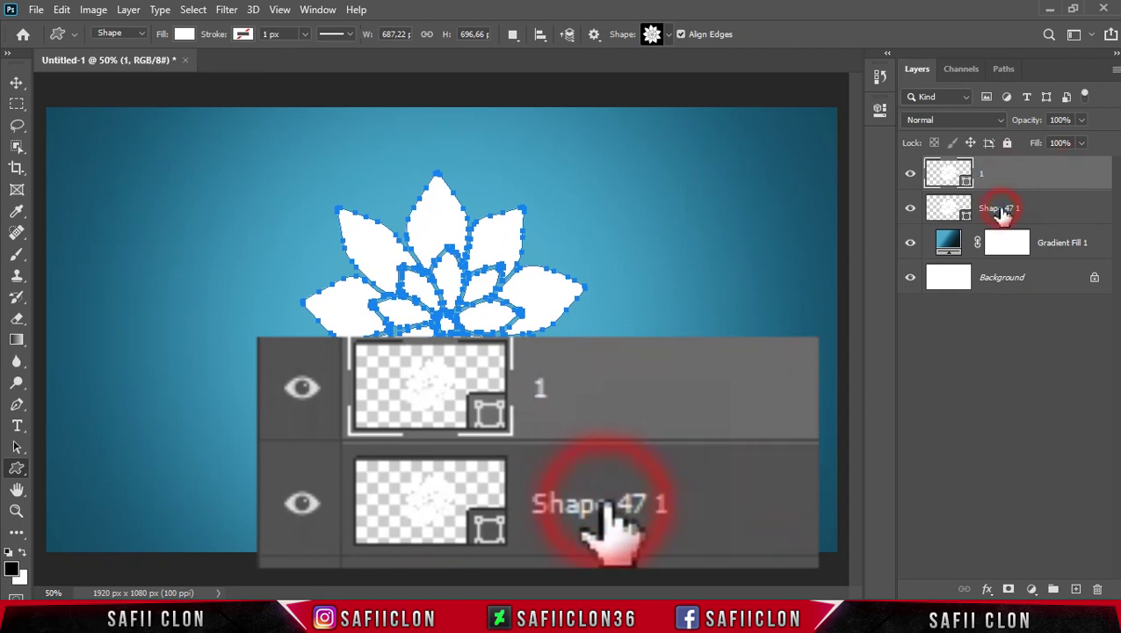
double_click(1002, 208)
text(2)
click(1054, 208)
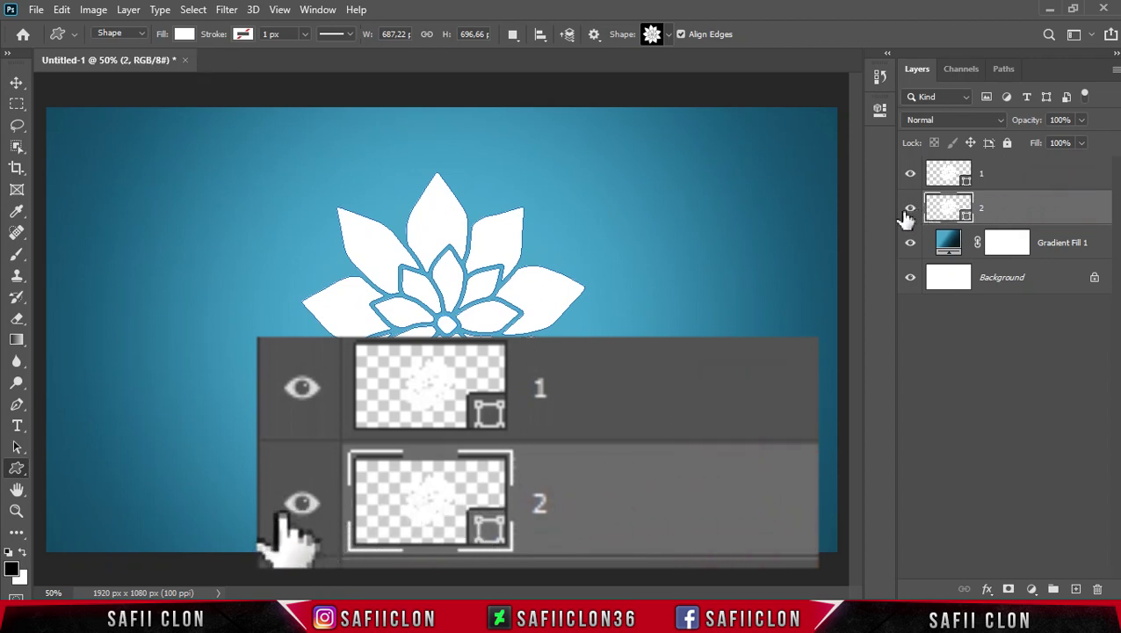
click(910, 209)
click(1037, 182)
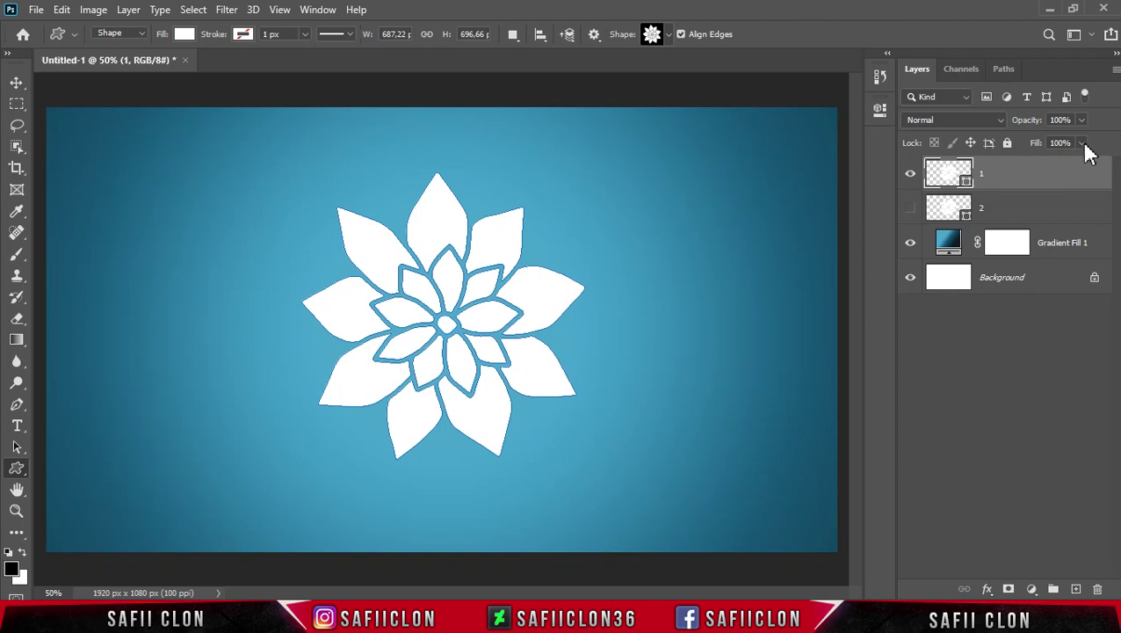
Set layer 1's fill opacity to 0% and open its Blending Options
click(1082, 143)
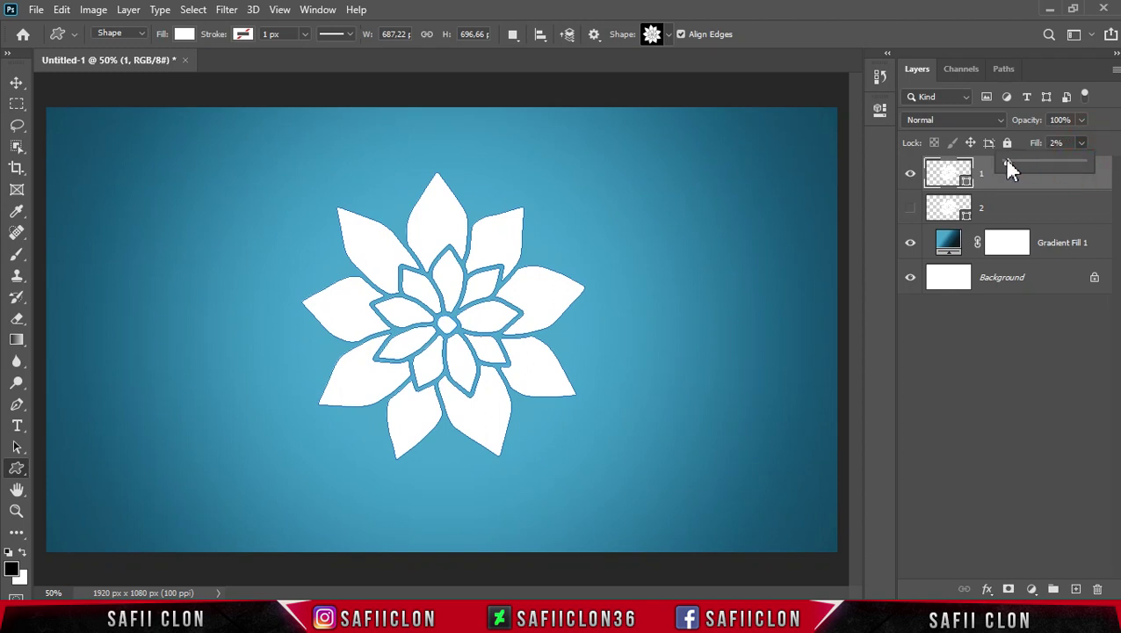
drag(1010, 169, 1005, 168)
click(1083, 147)
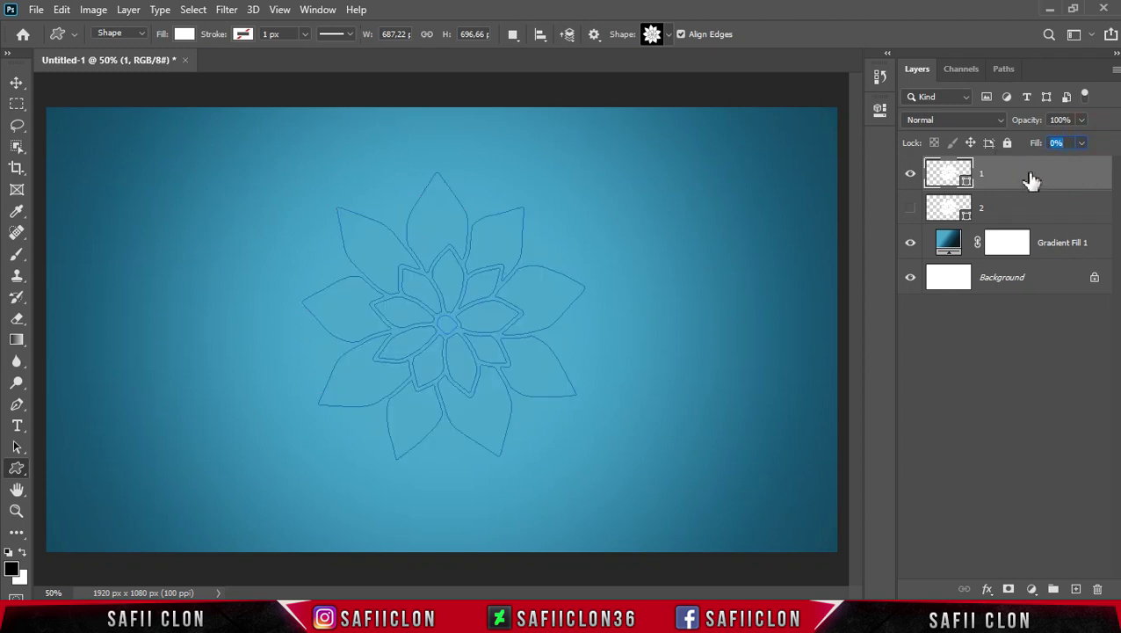
right_click(1030, 176)
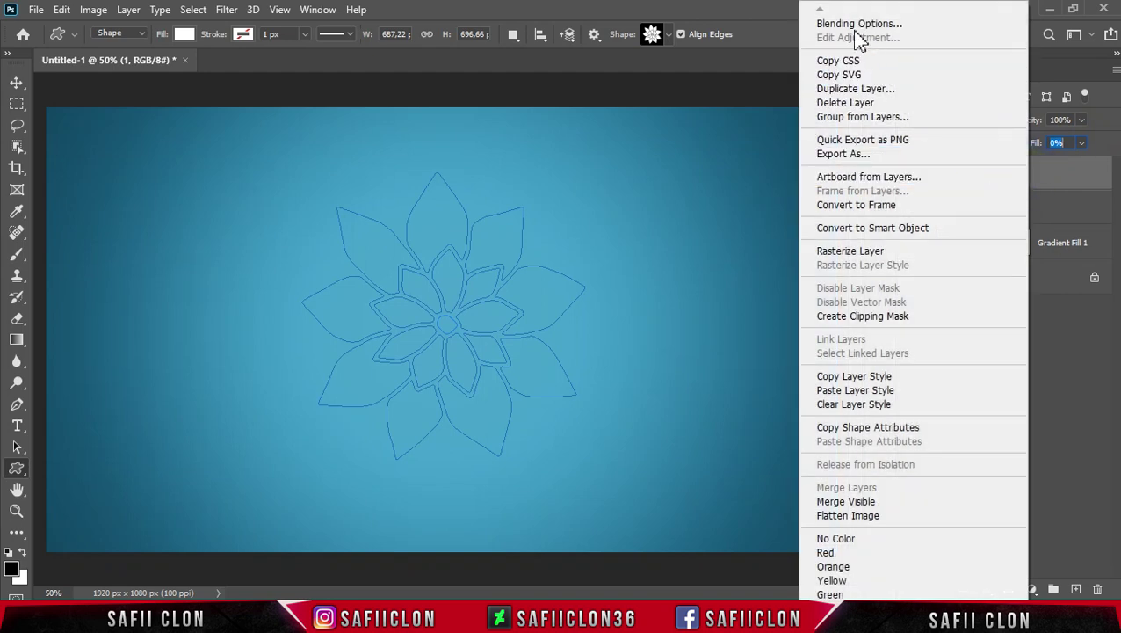
click(864, 25)
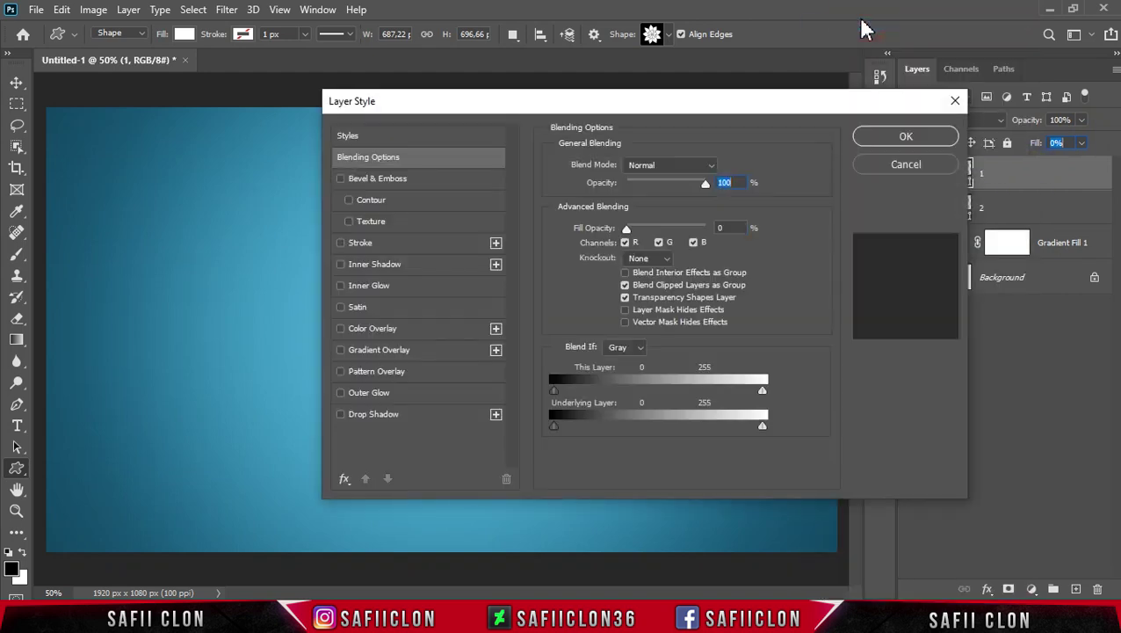
drag(522, 103, 750, 103)
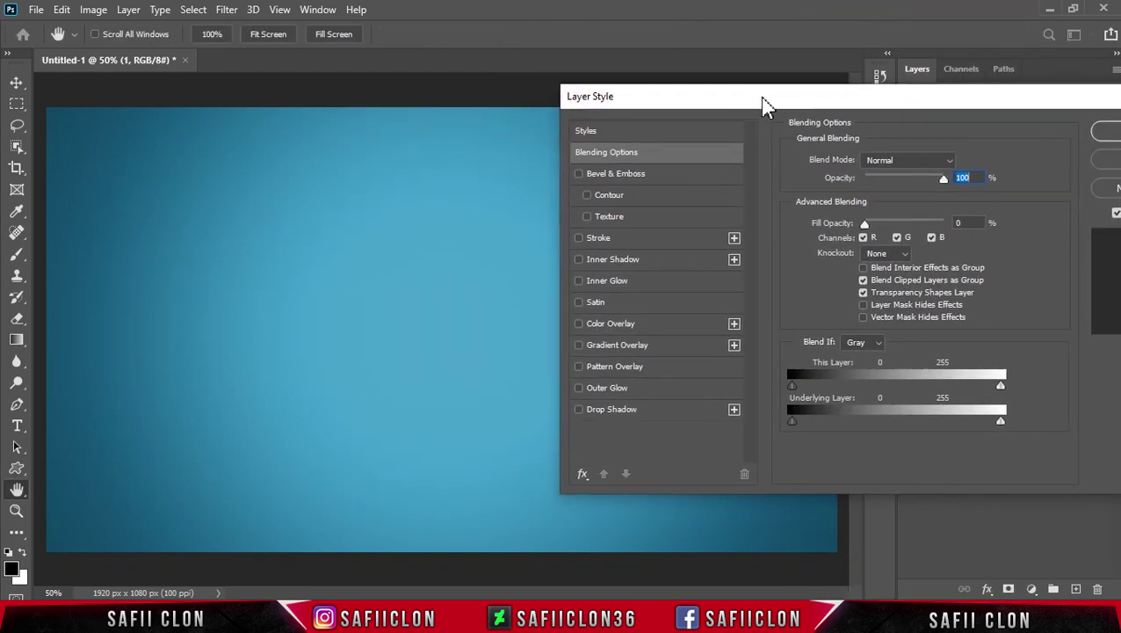
click(603, 180)
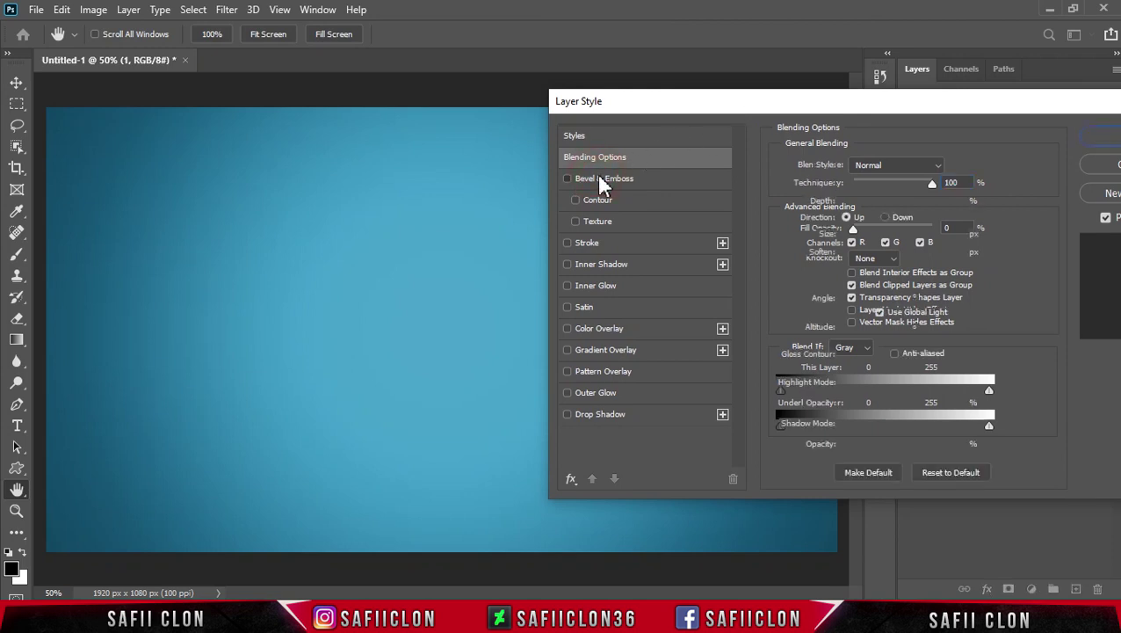
Set Bevel & Emboss to Inner Bevel, Smooth, 74% depth, Down, 18 px size, 3 px soften
click(883, 165)
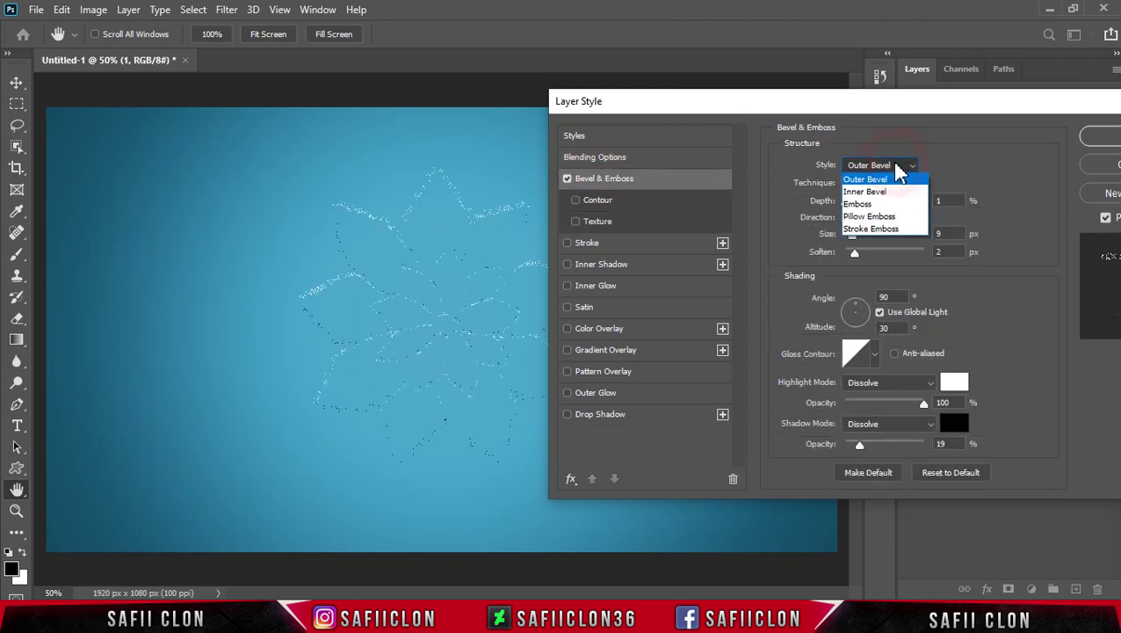
click(865, 191)
click(874, 183)
click(868, 199)
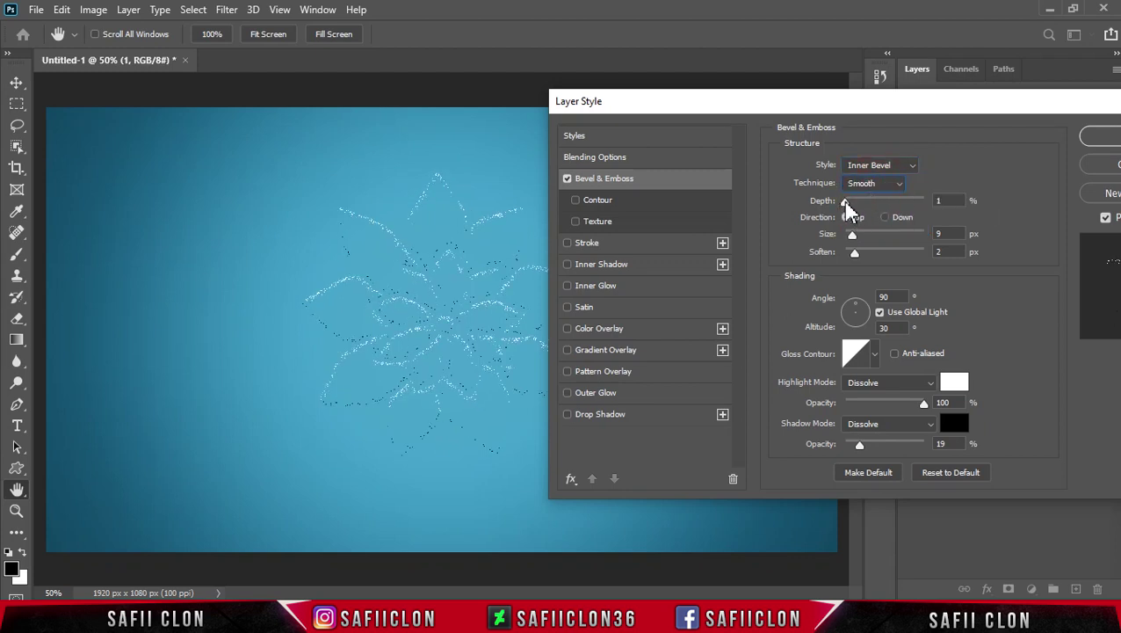
drag(843, 200, 848, 198)
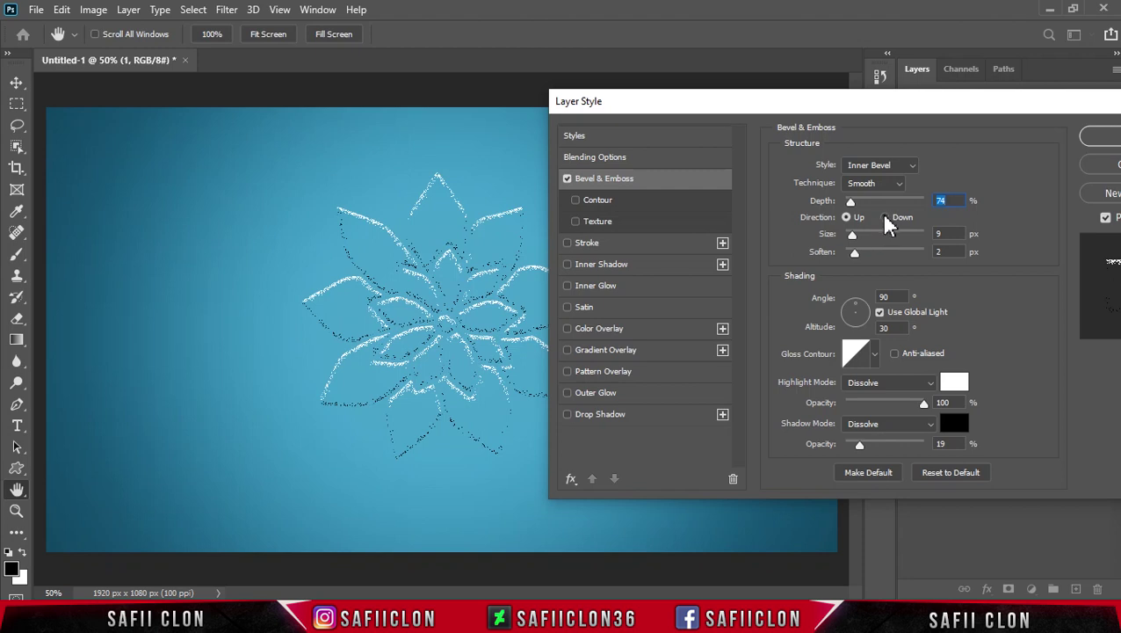
click(885, 217)
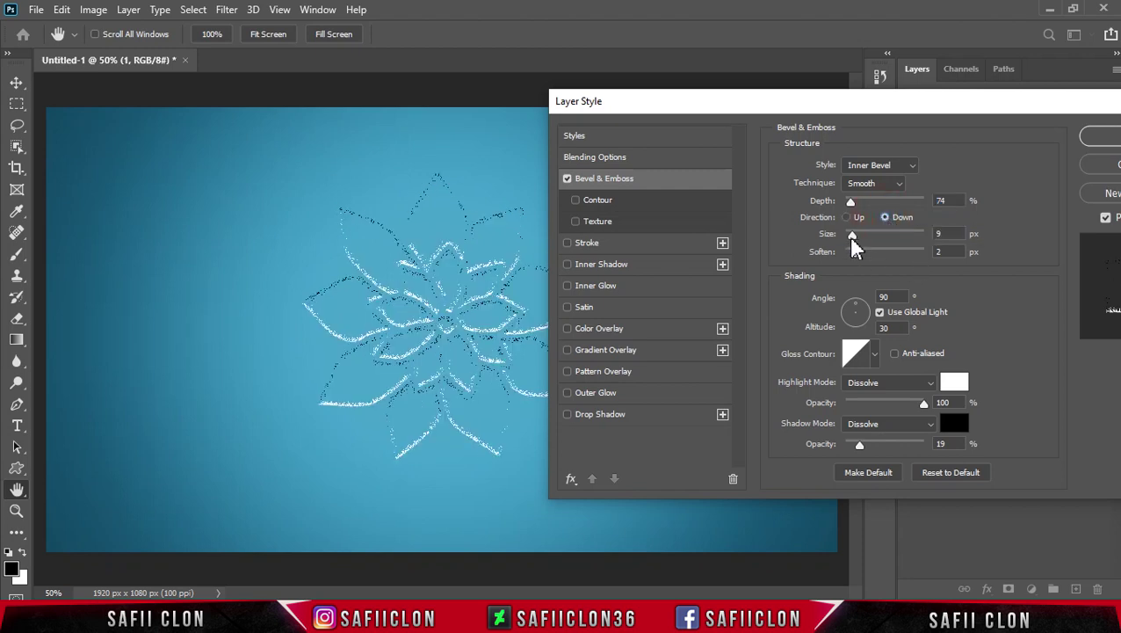
drag(852, 234, 856, 233)
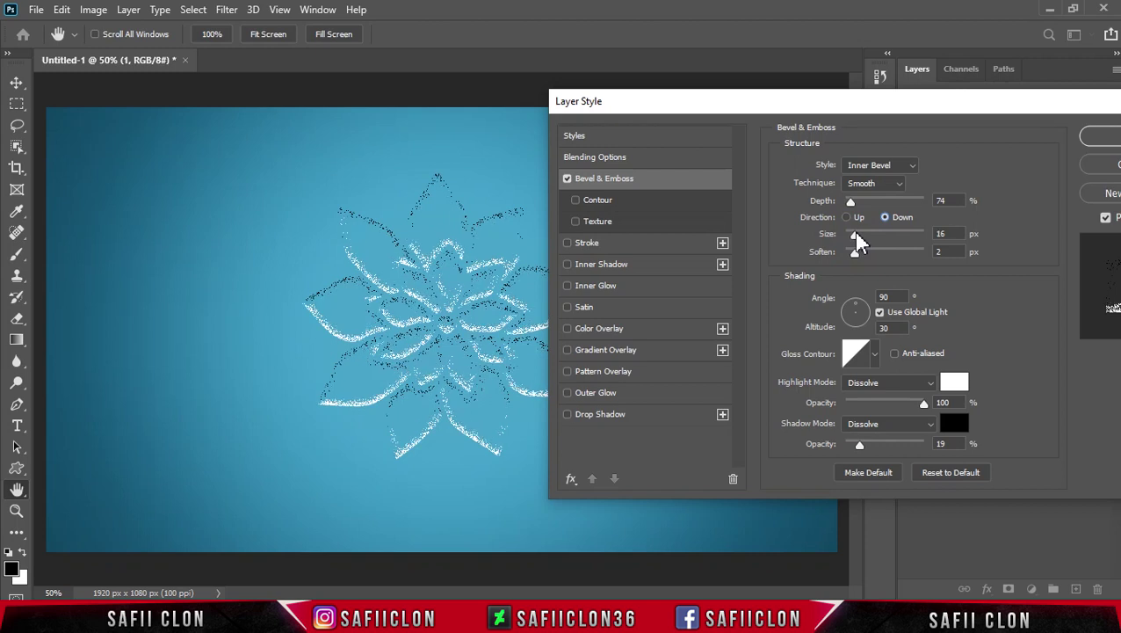
drag(854, 233, 859, 252)
Give the bevel a V-shaped gloss contour and white Screen-mode highlights
click(875, 355)
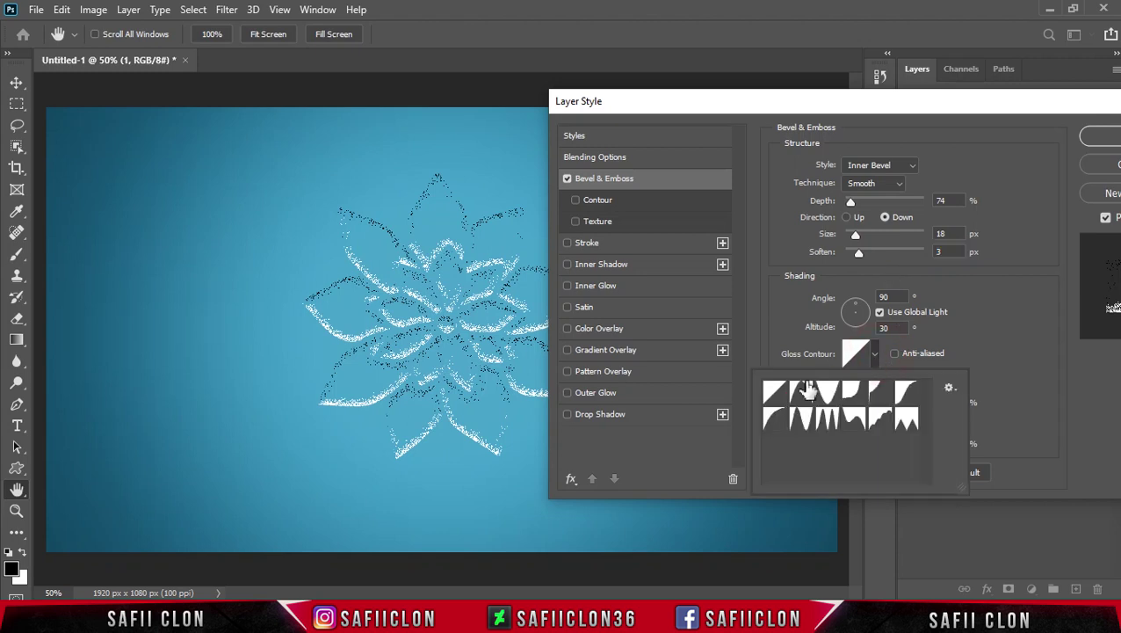
click(832, 400)
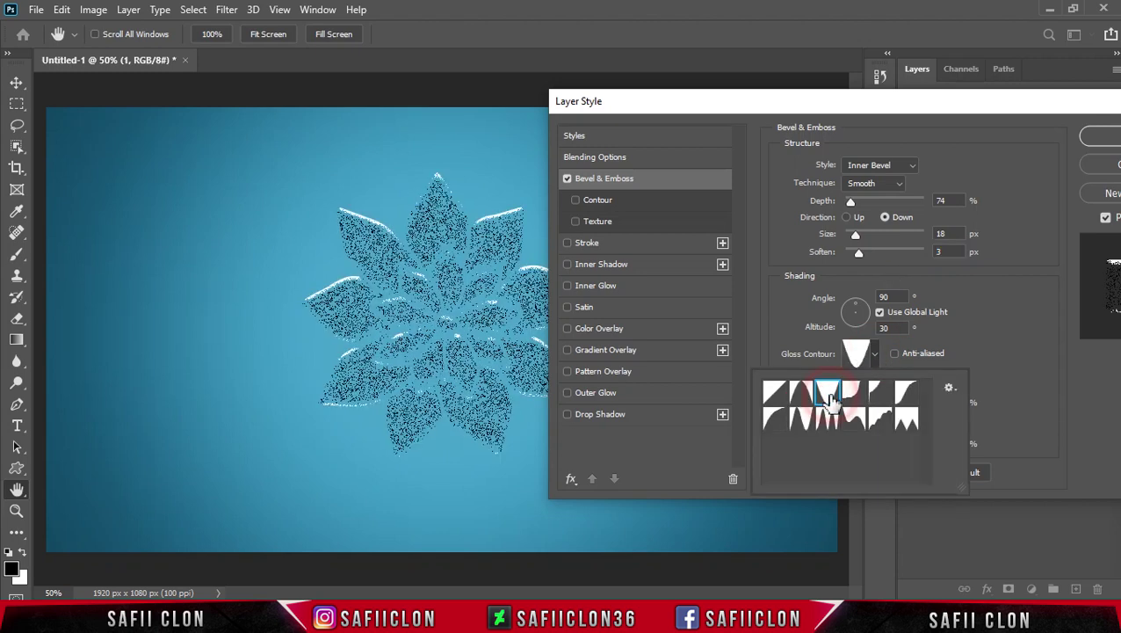
double_click(879, 389)
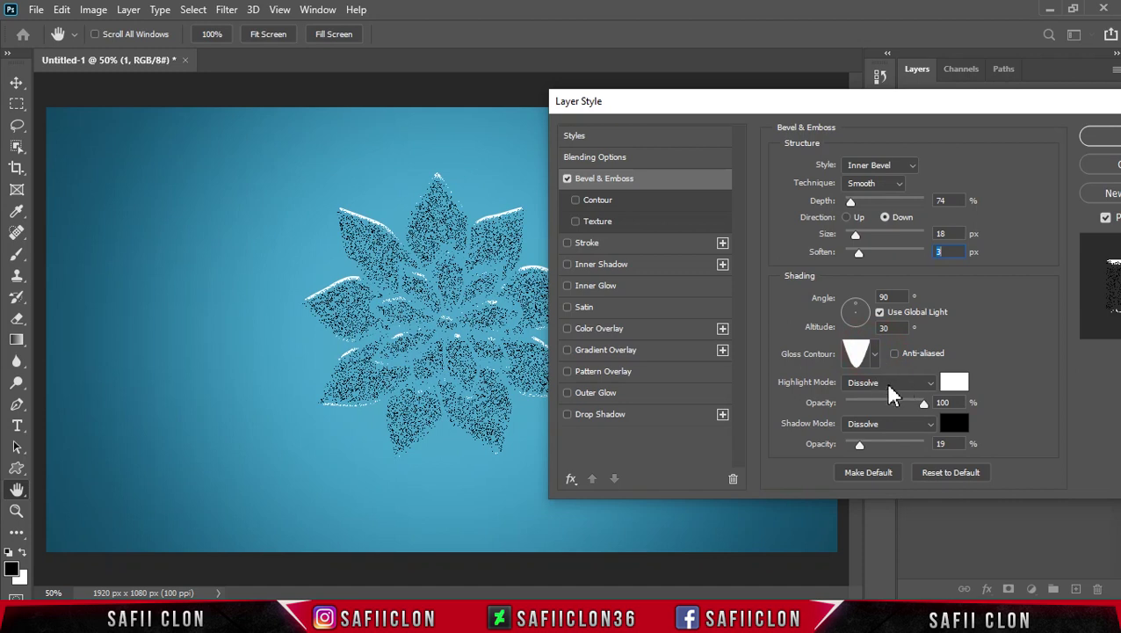
click(889, 386)
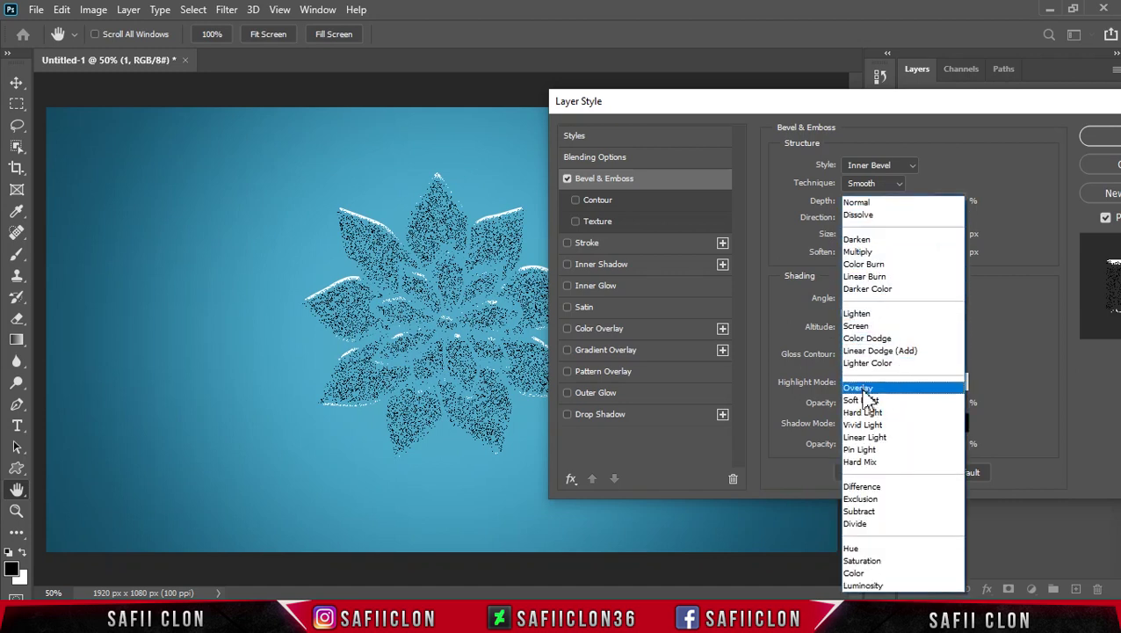
click(859, 326)
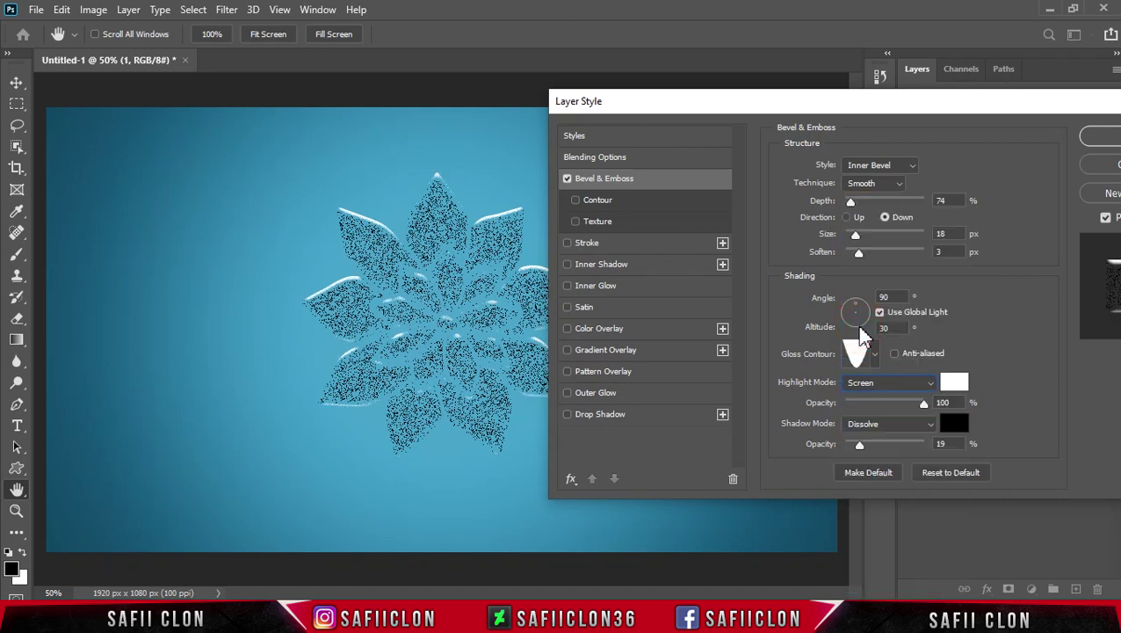
click(954, 383)
drag(726, 163, 655, 113)
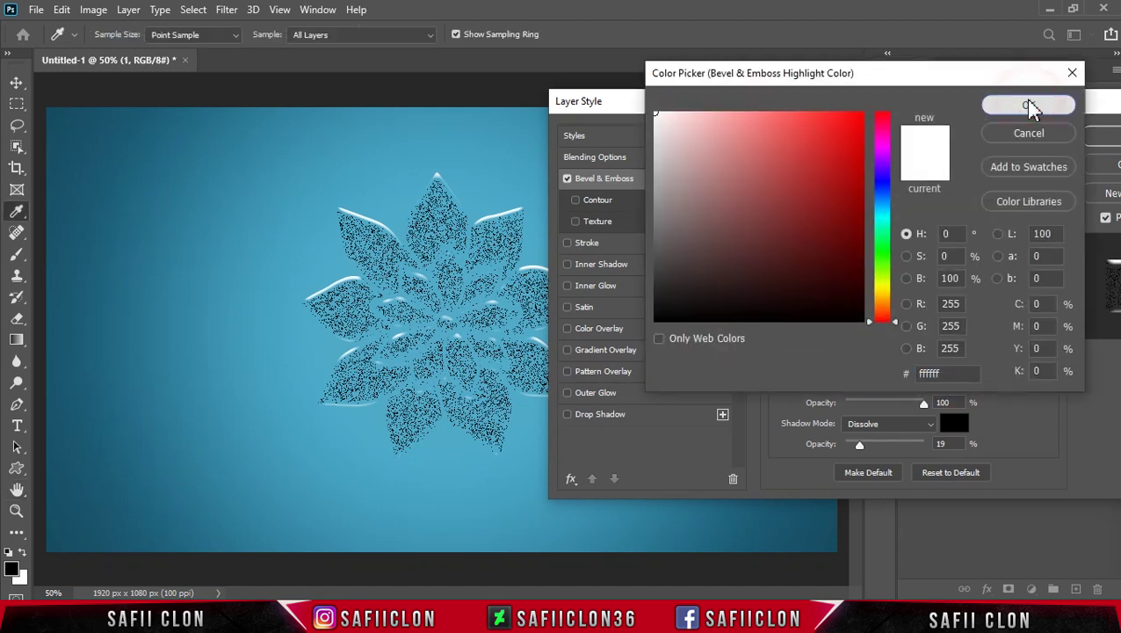
click(1028, 104)
drag(923, 403, 920, 403)
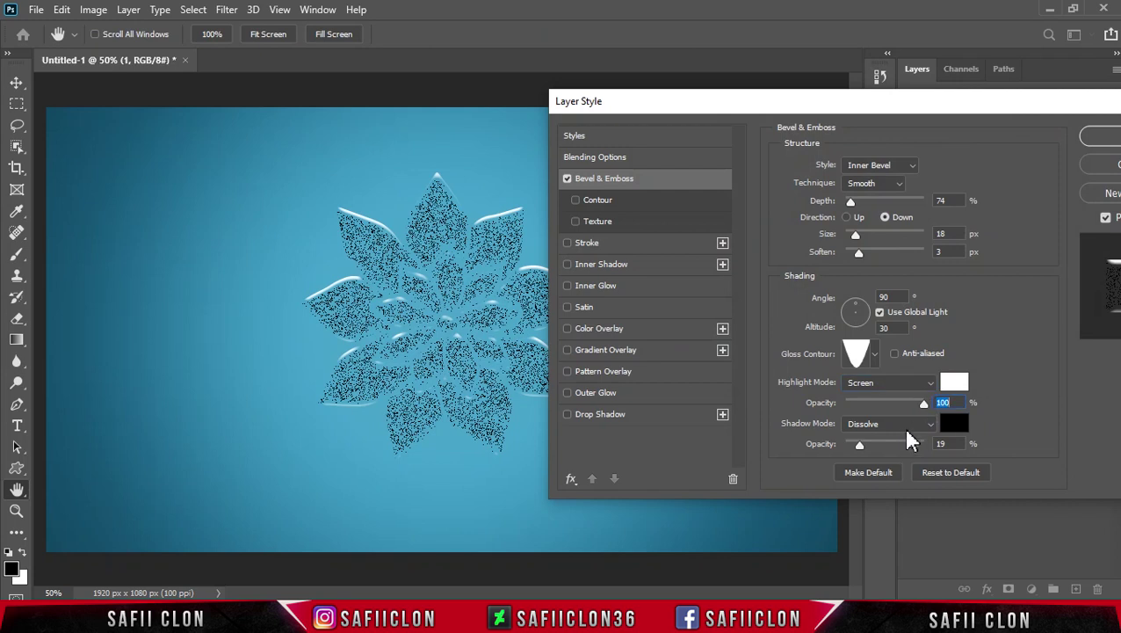
Set the bevel shadow to Normal mode, colour #071f27, at 7% opacity
click(904, 425)
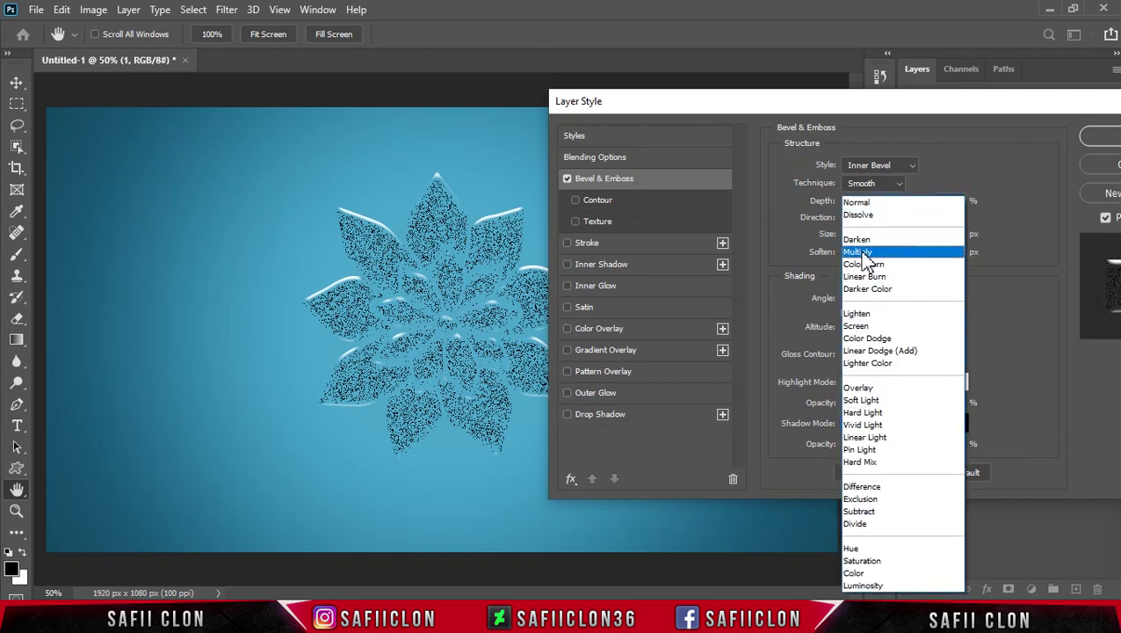
click(857, 202)
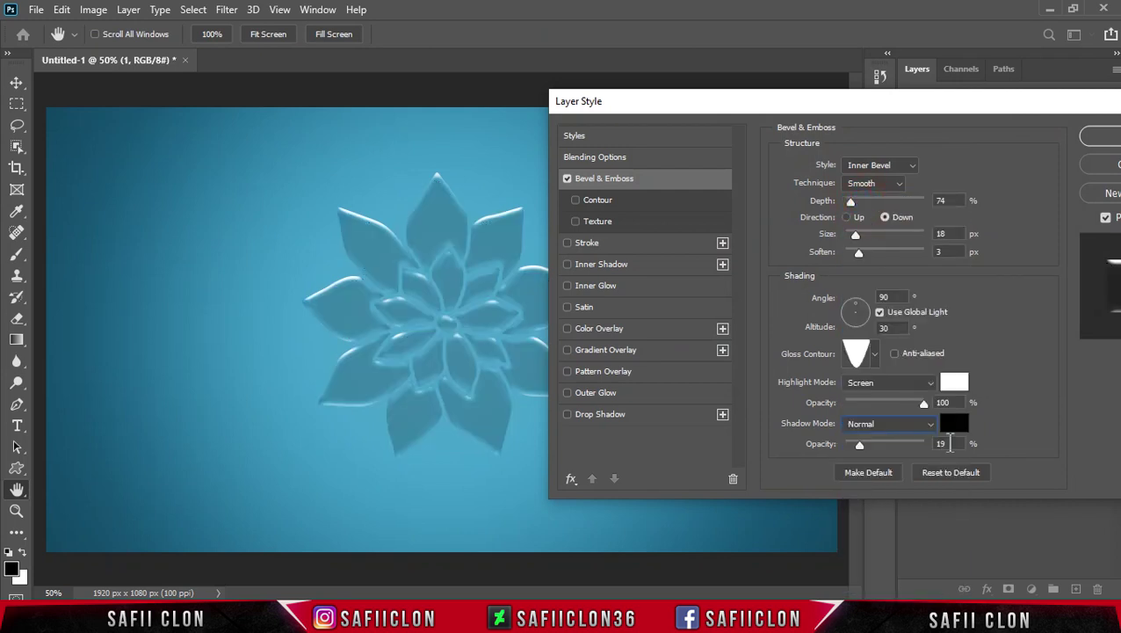
click(954, 423)
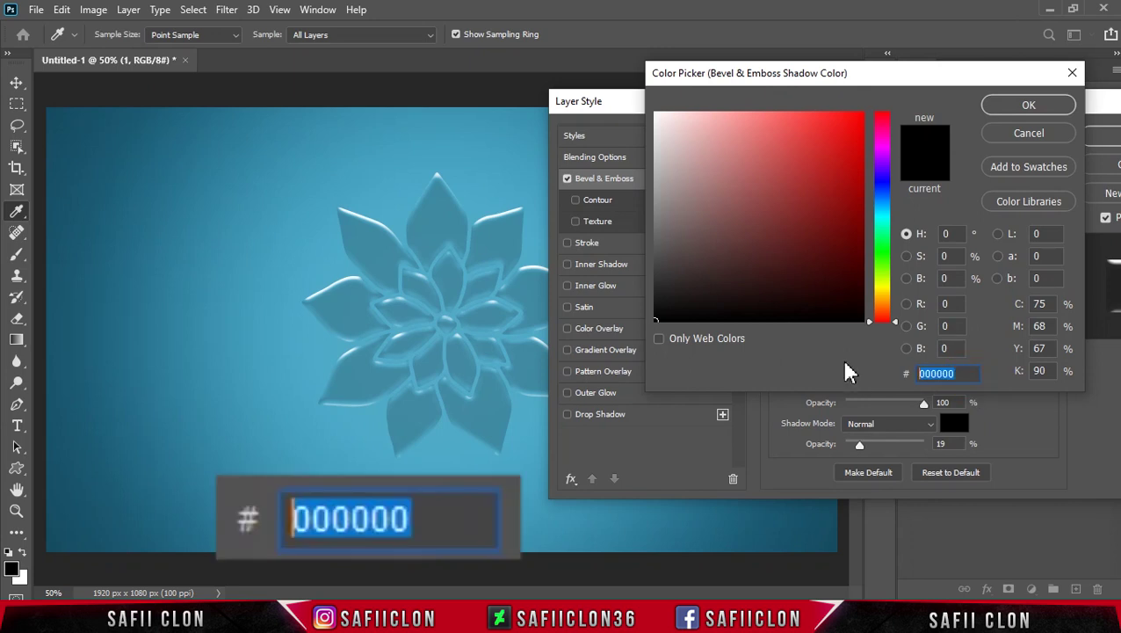
text(071f)
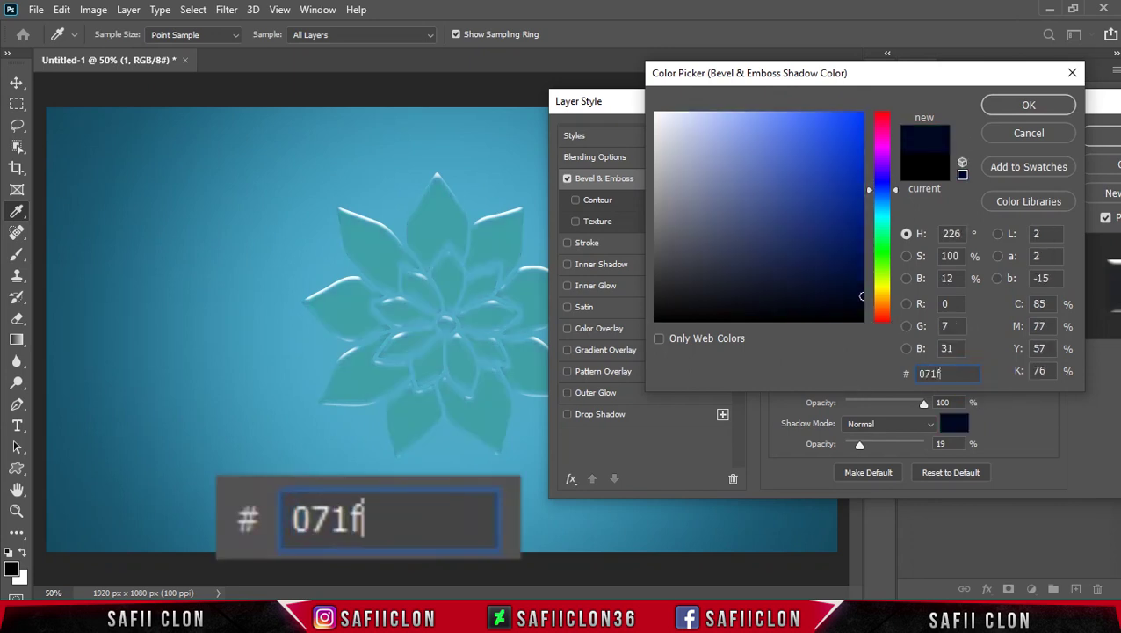
text(27)
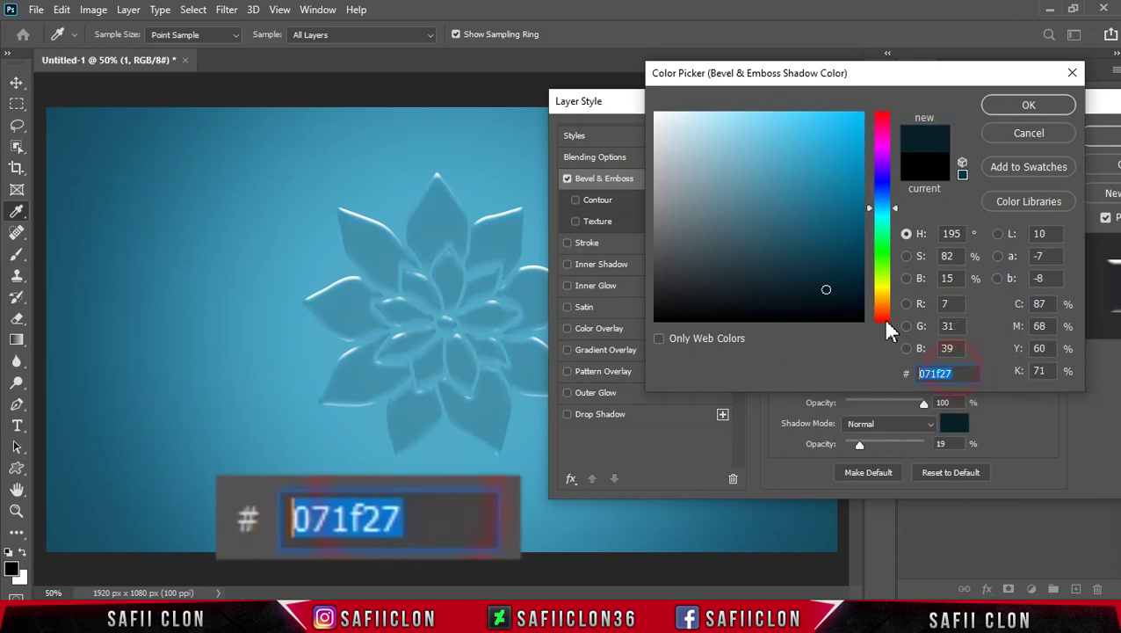
click(1017, 107)
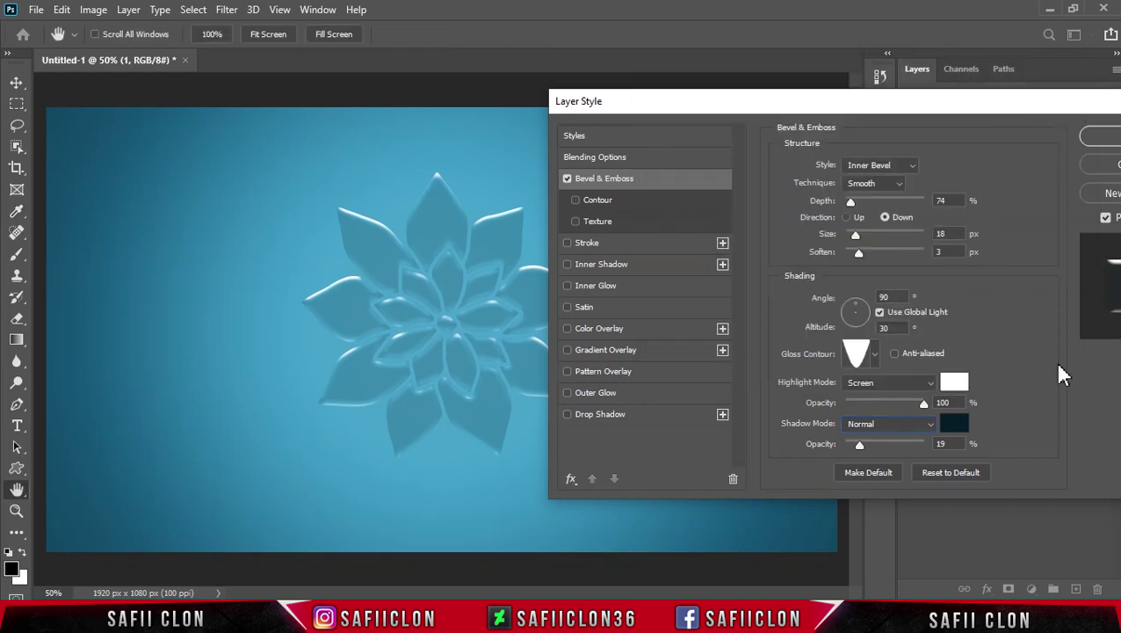
drag(853, 445, 849, 444)
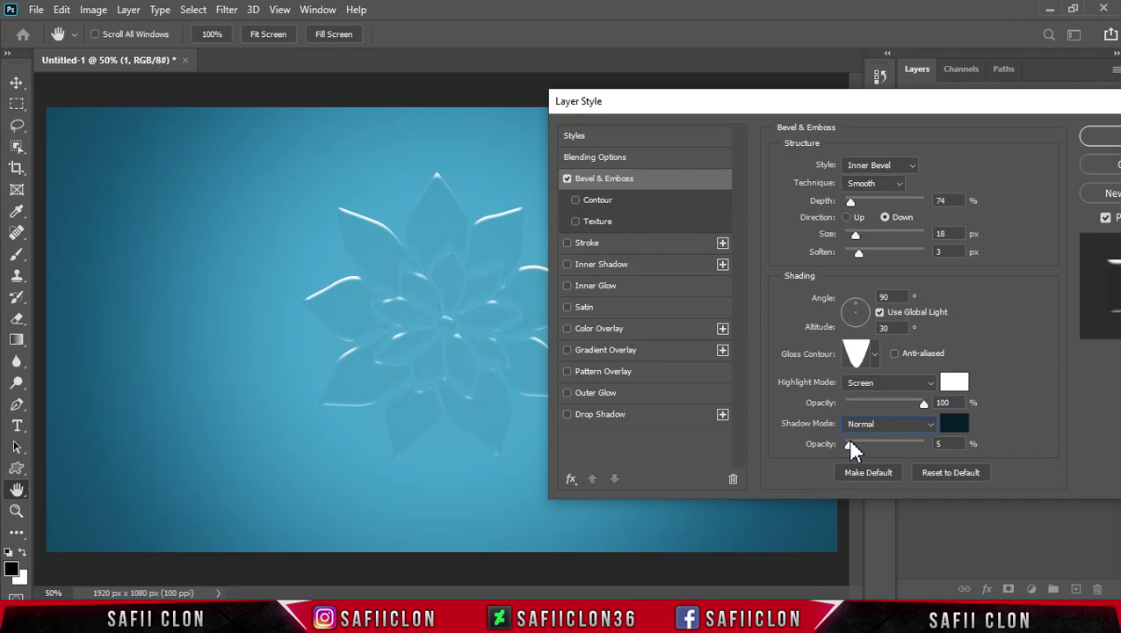
drag(849, 444, 852, 445)
scroll(507, 354, up, 1)
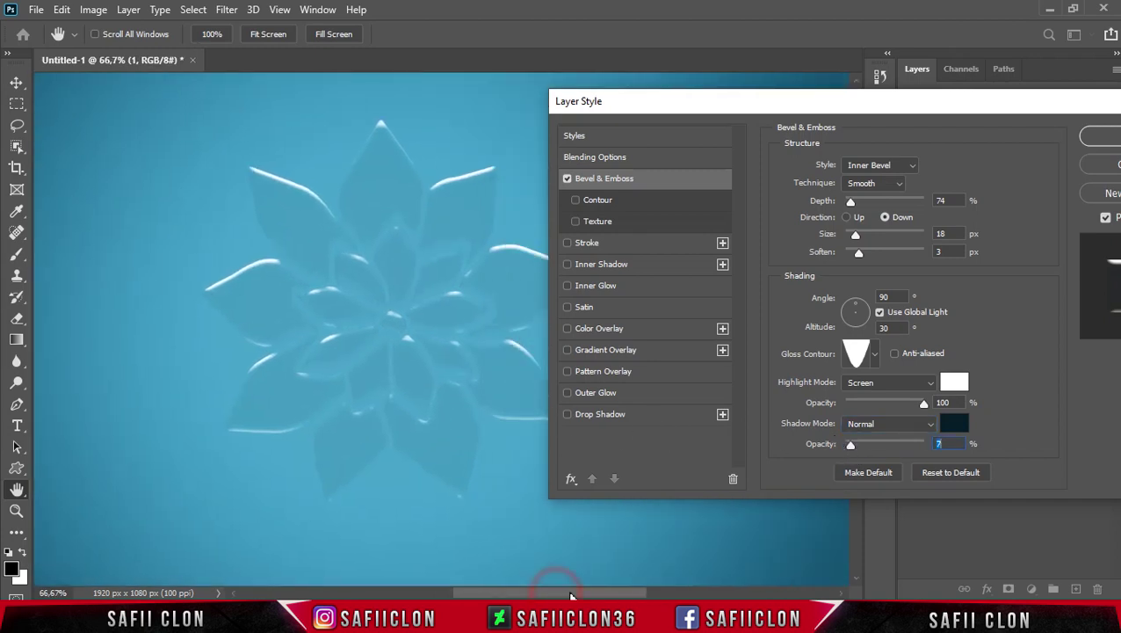
drag(570, 596, 591, 596)
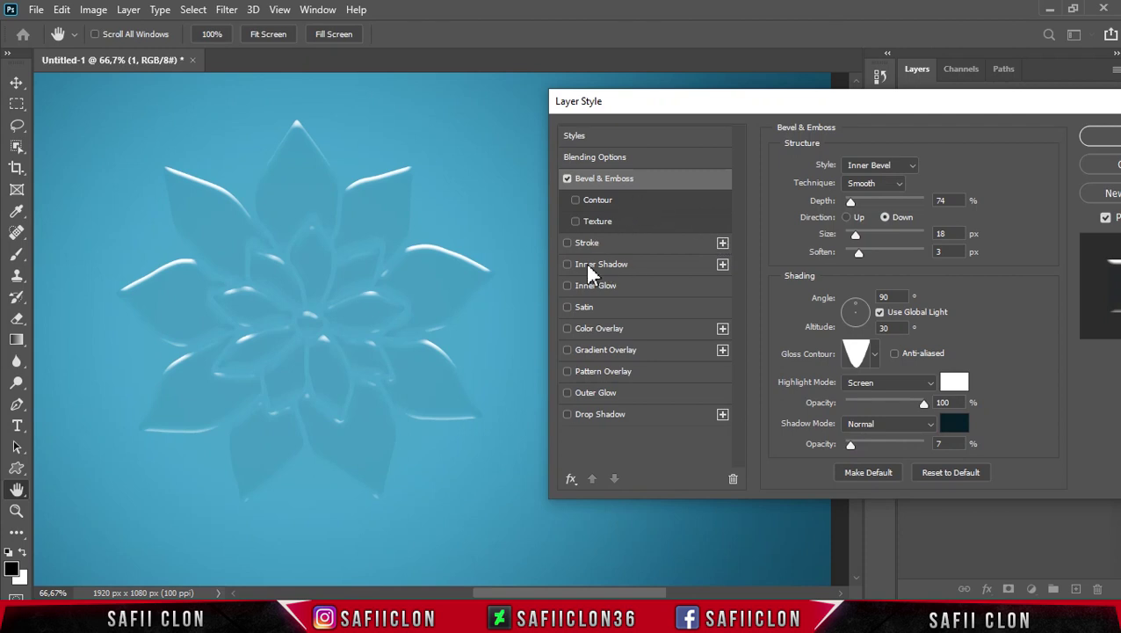
click(618, 265)
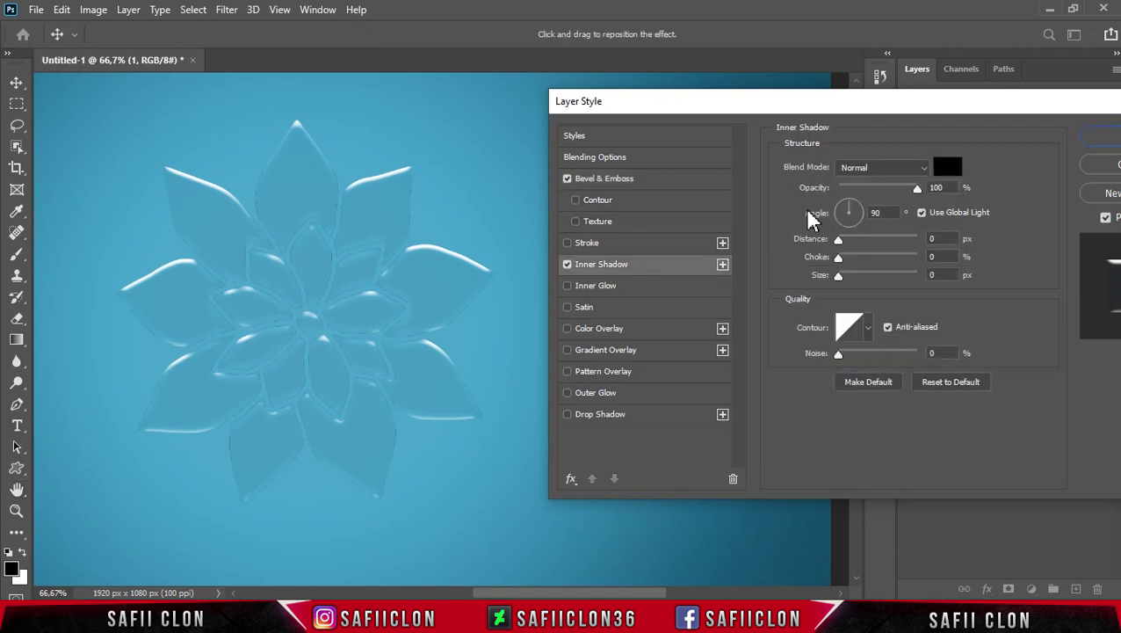
Set the inner shadow to Overlay blending in black at about 59% opacity
click(878, 169)
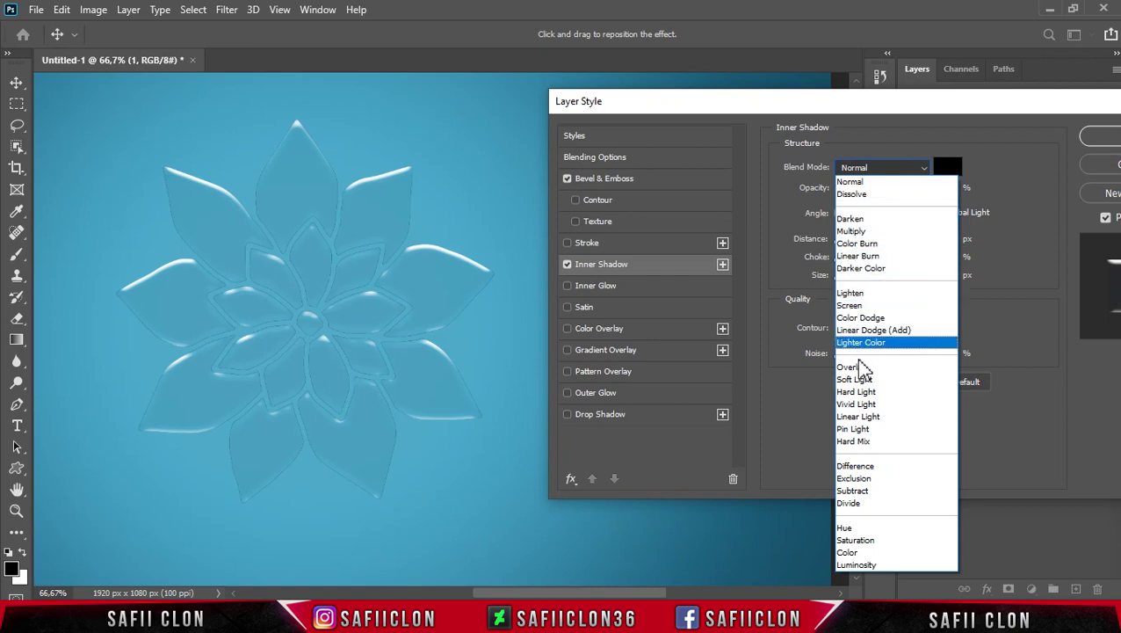
click(864, 369)
click(948, 166)
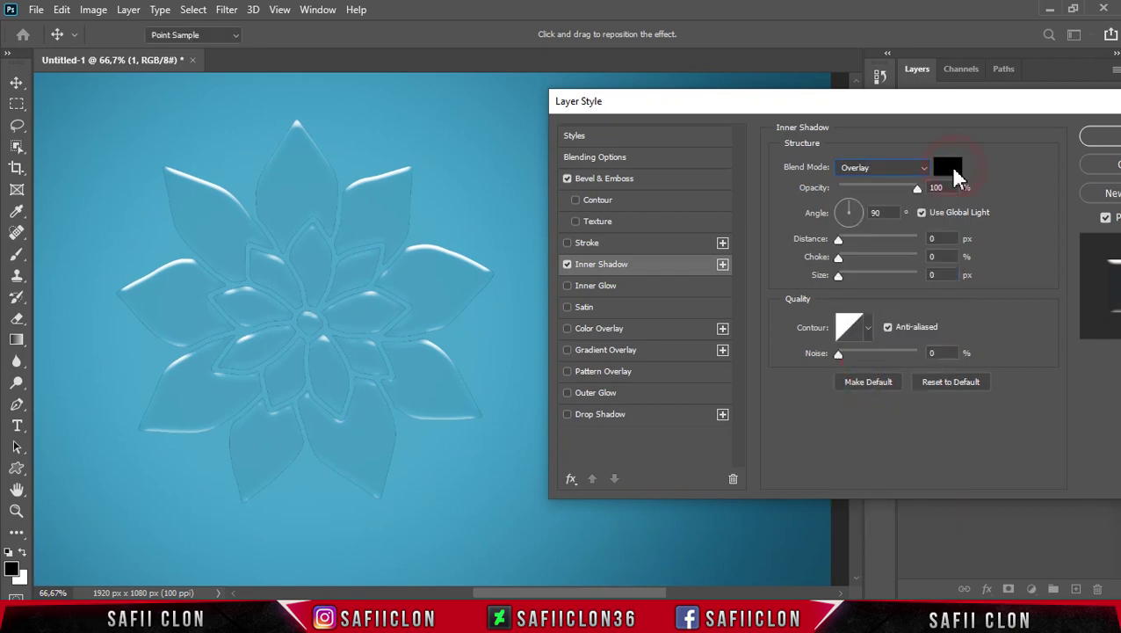
click(1017, 107)
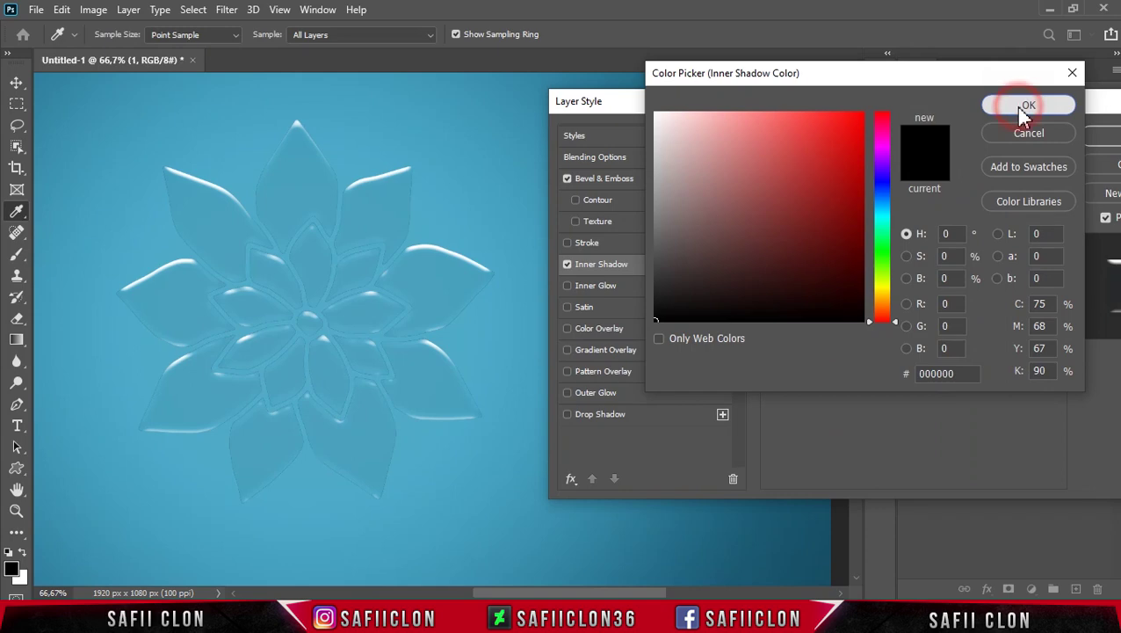
drag(918, 189, 887, 187)
Give the inner shadow a -90° angle, 16 px distance, 7% choke and a curved contour
click(863, 214)
text(-90)
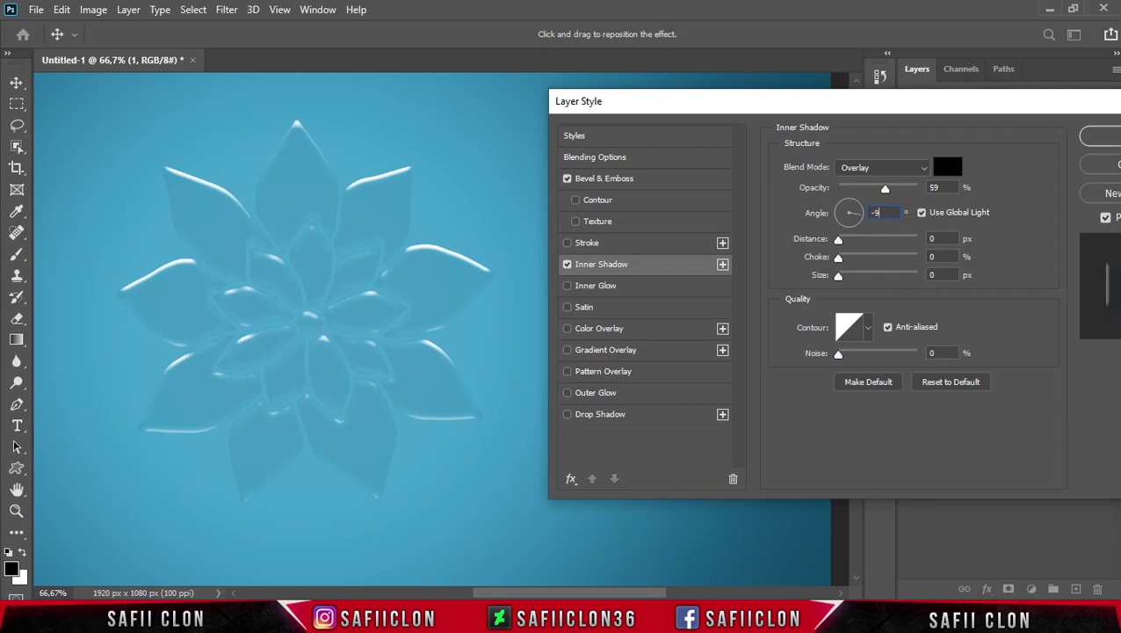
drag(839, 243, 858, 252)
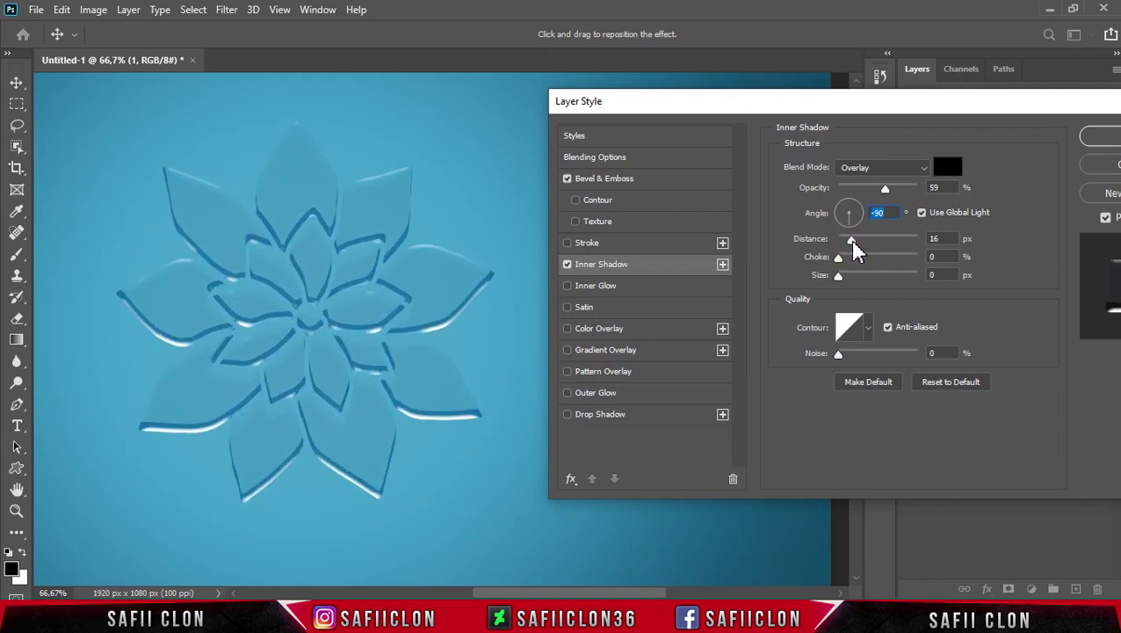
drag(840, 257, 855, 280)
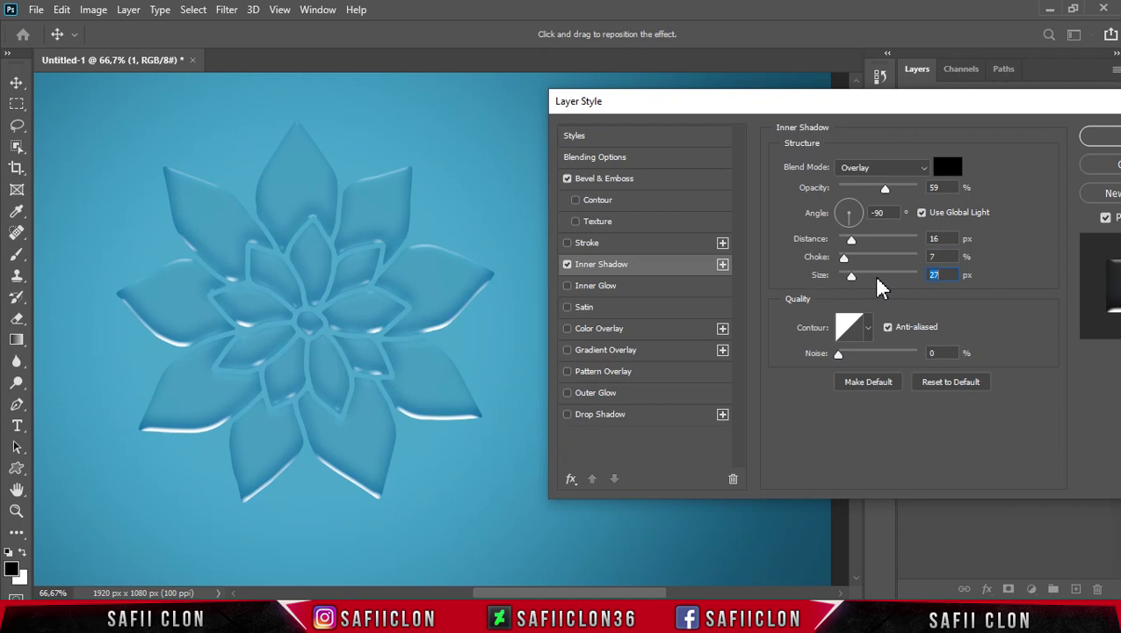
click(868, 332)
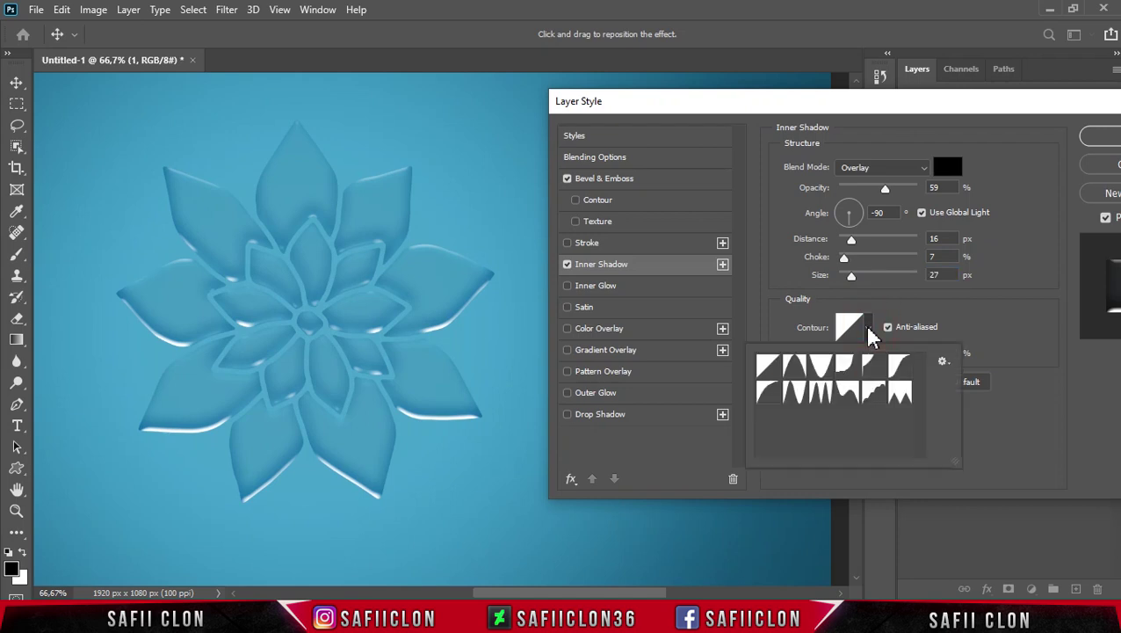
click(900, 366)
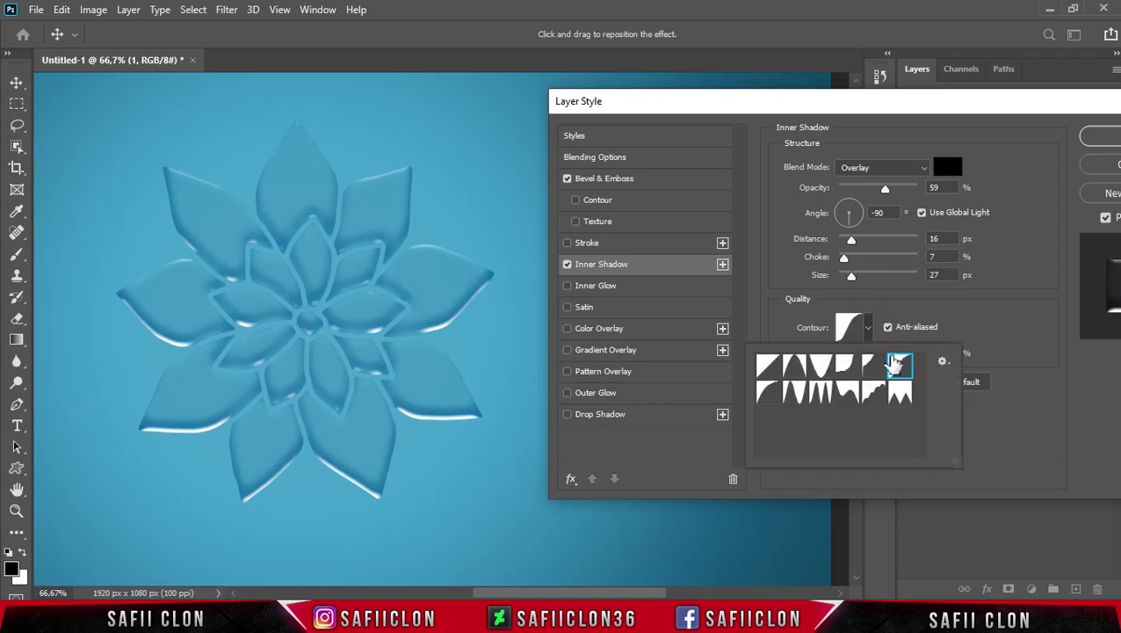
click(868, 328)
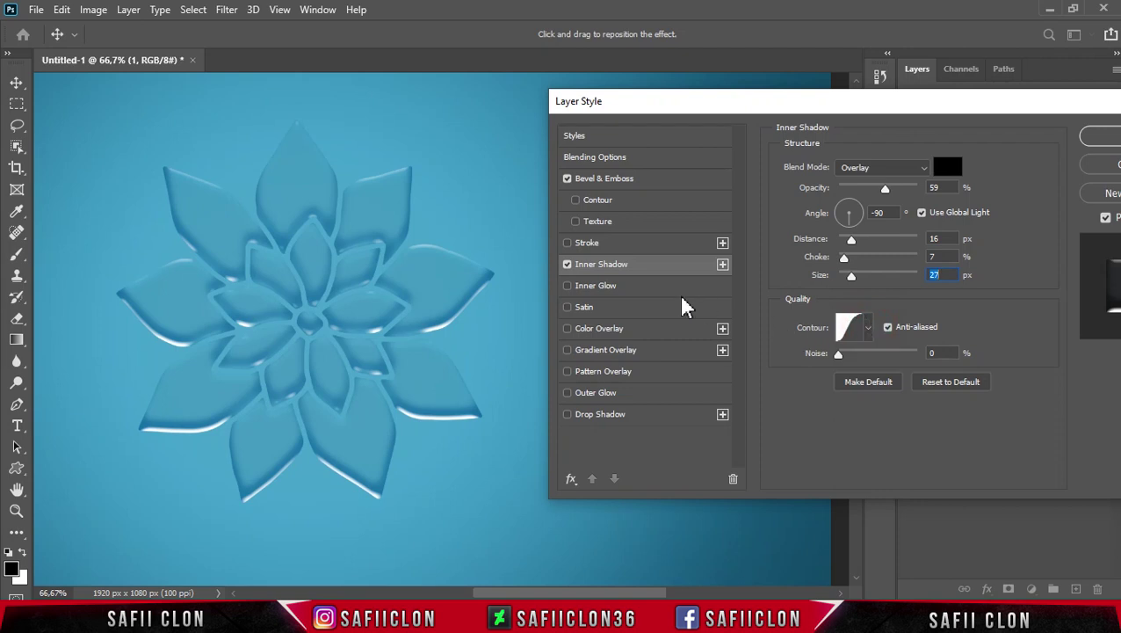
click(606, 293)
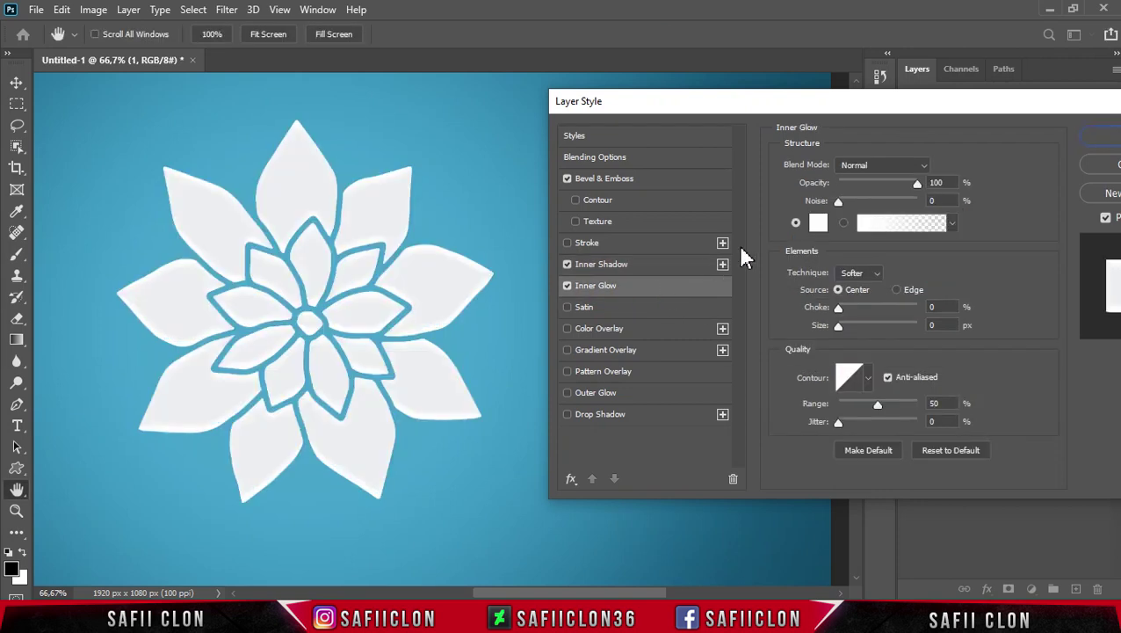
Set the inner glow to Overlay at 31% opacity with pale blue colour ebfaff
click(885, 166)
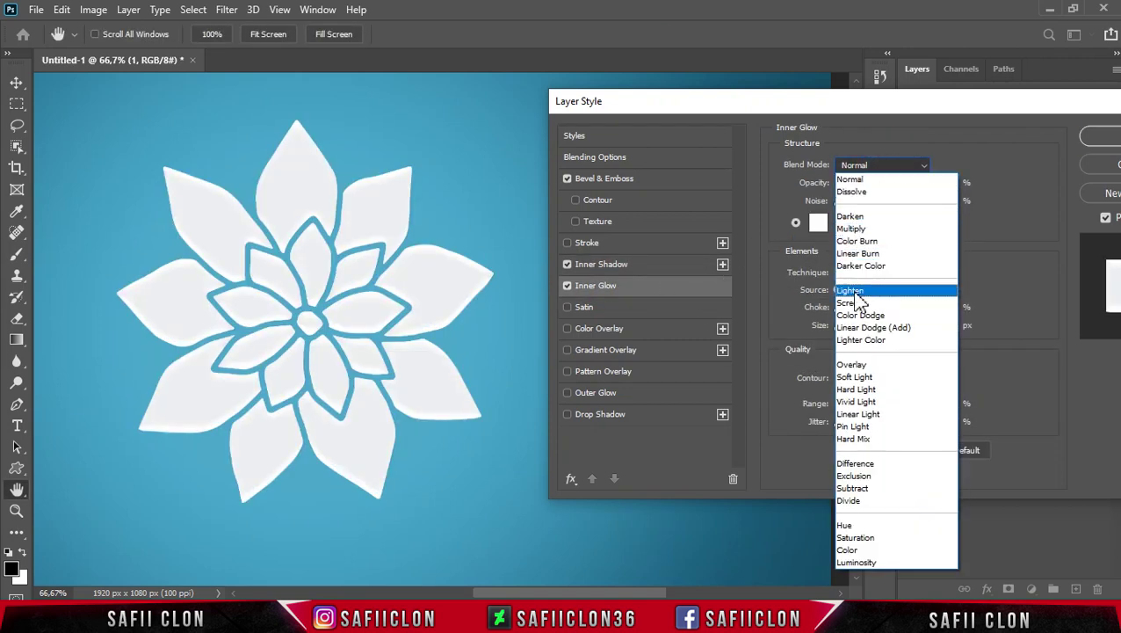
click(864, 364)
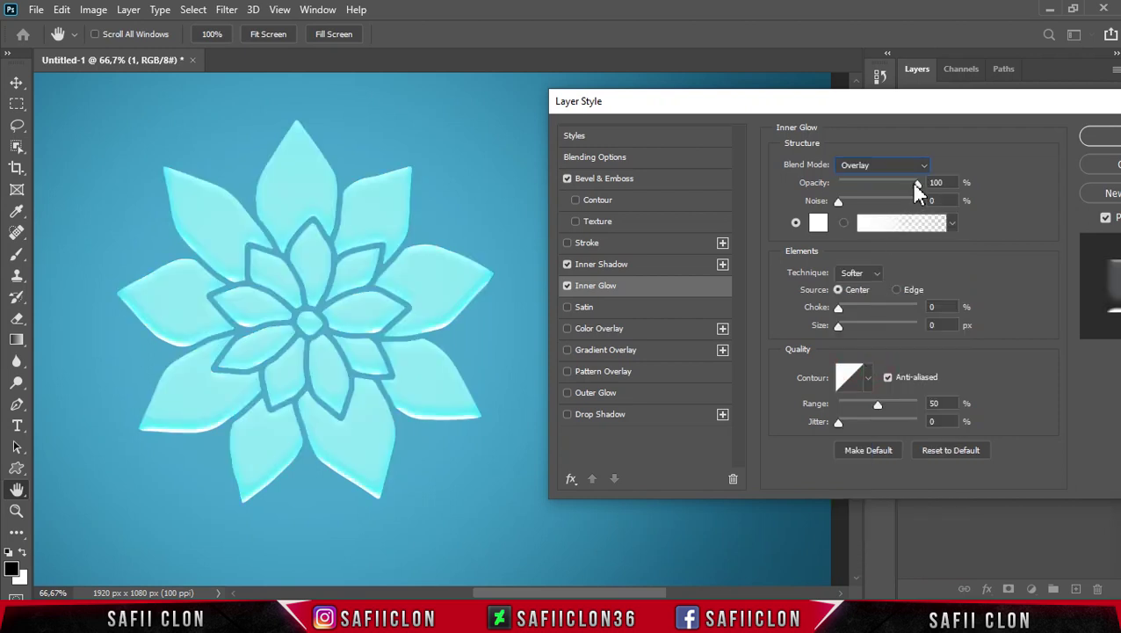
drag(901, 184, 872, 187)
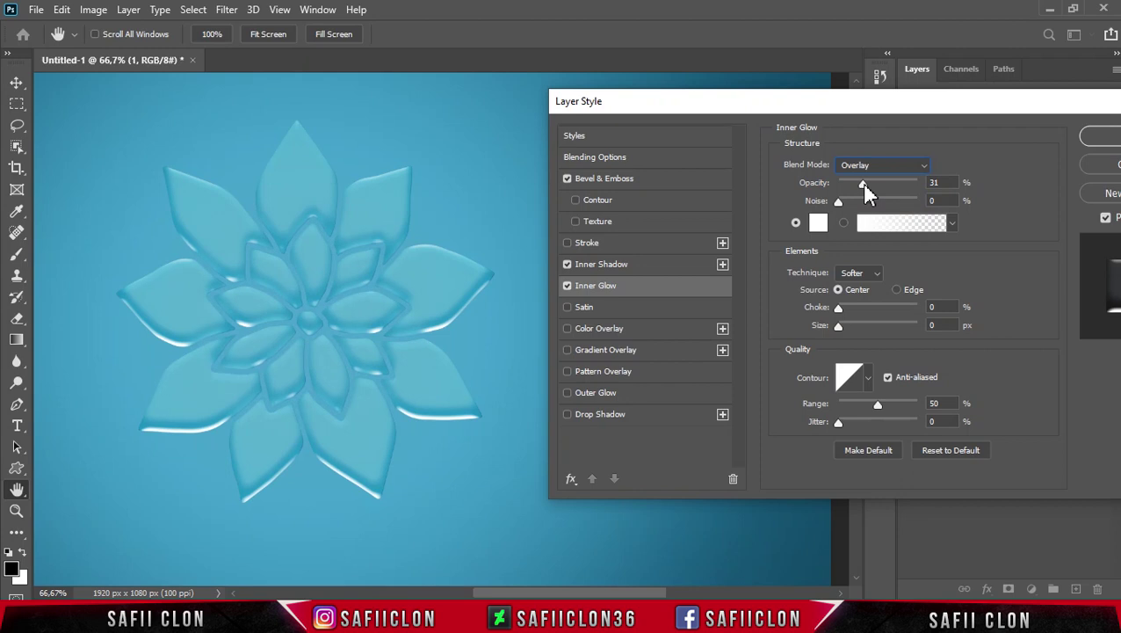
click(818, 224)
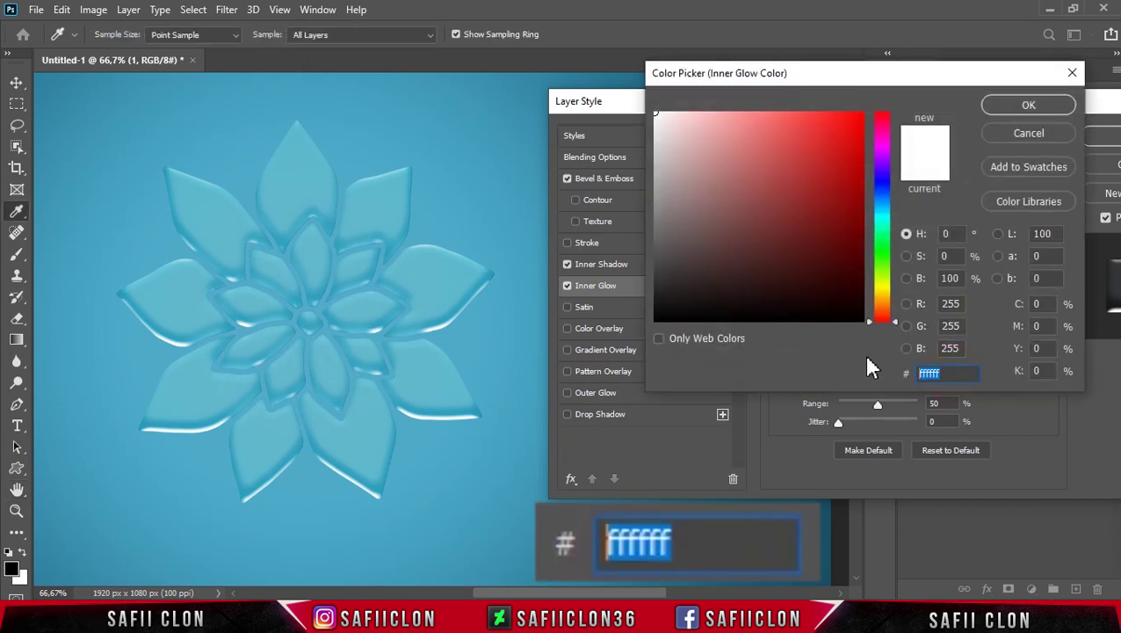
text(ebfaff)
drag(951, 373, 909, 376)
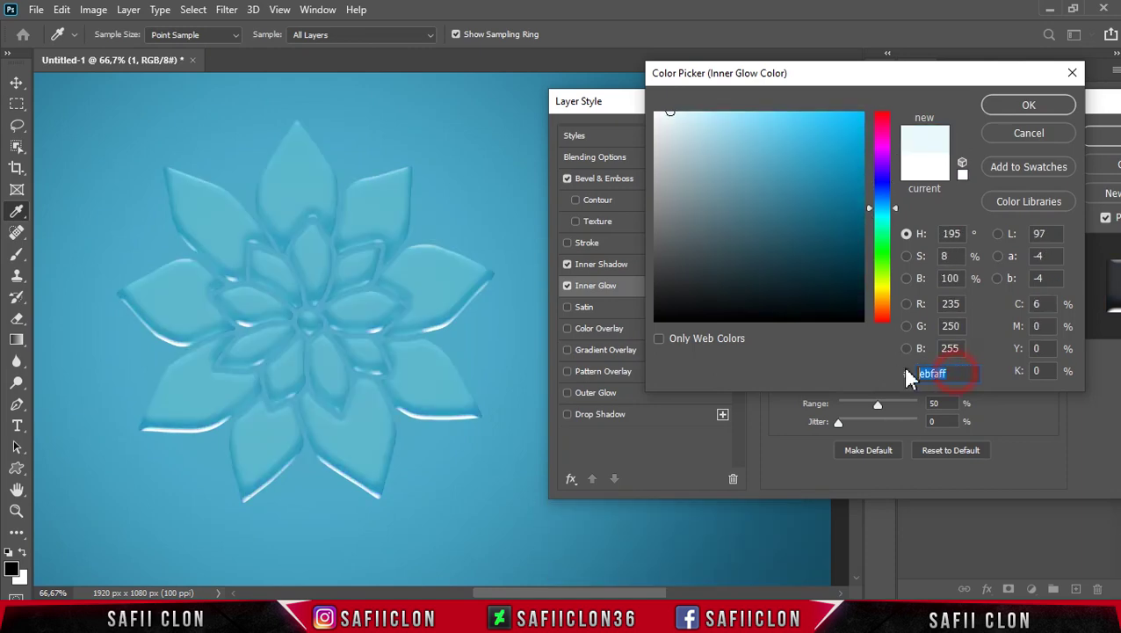
click(1019, 106)
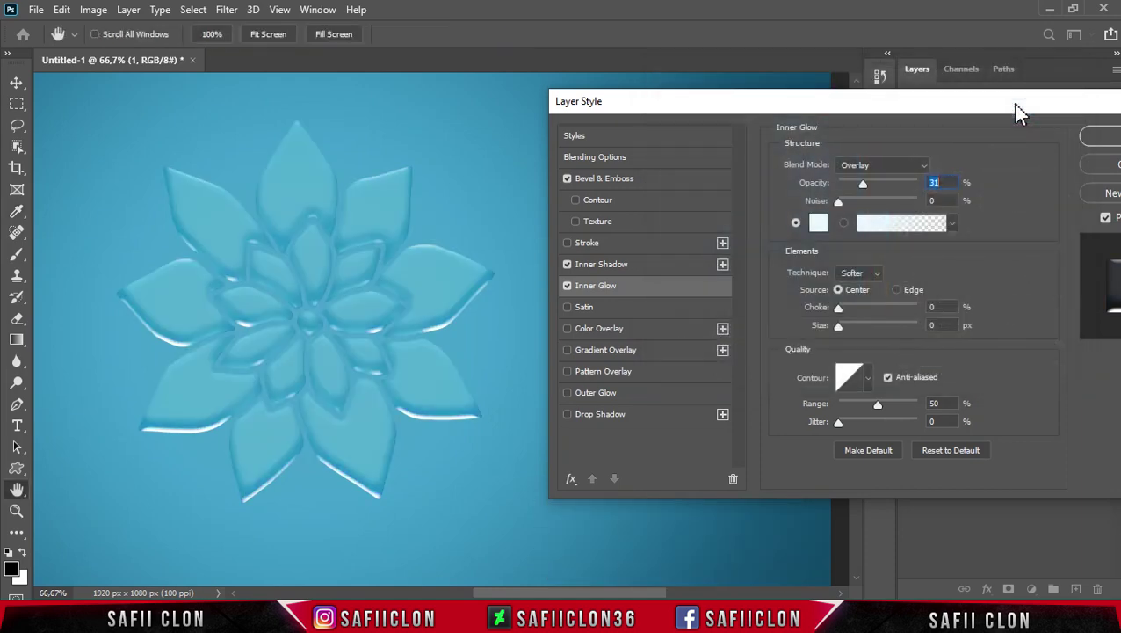
Make the inner glow come from the edges at 21 px size with a multi-peak contour
click(865, 273)
click(846, 285)
click(897, 290)
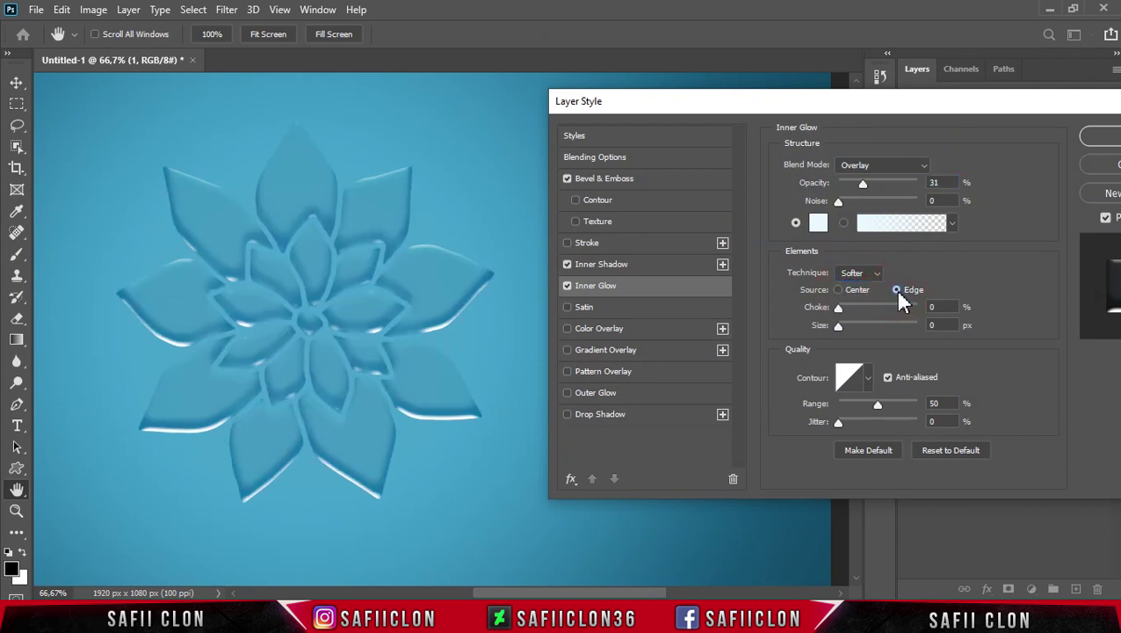
drag(839, 325, 850, 325)
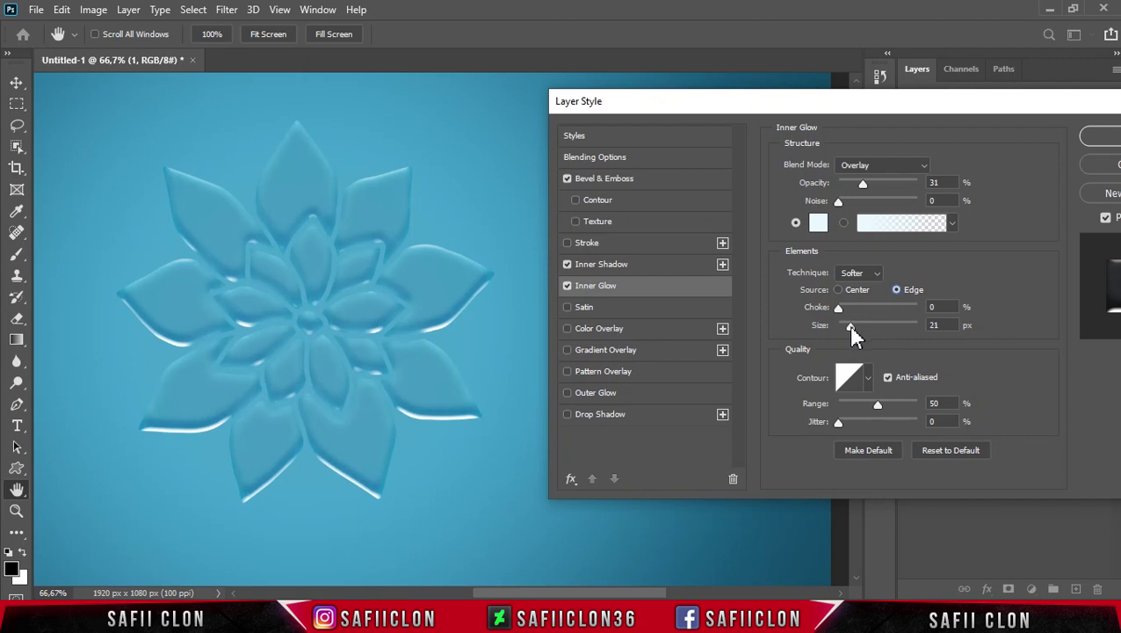
drag(851, 327, 849, 326)
click(867, 377)
click(819, 455)
click(874, 379)
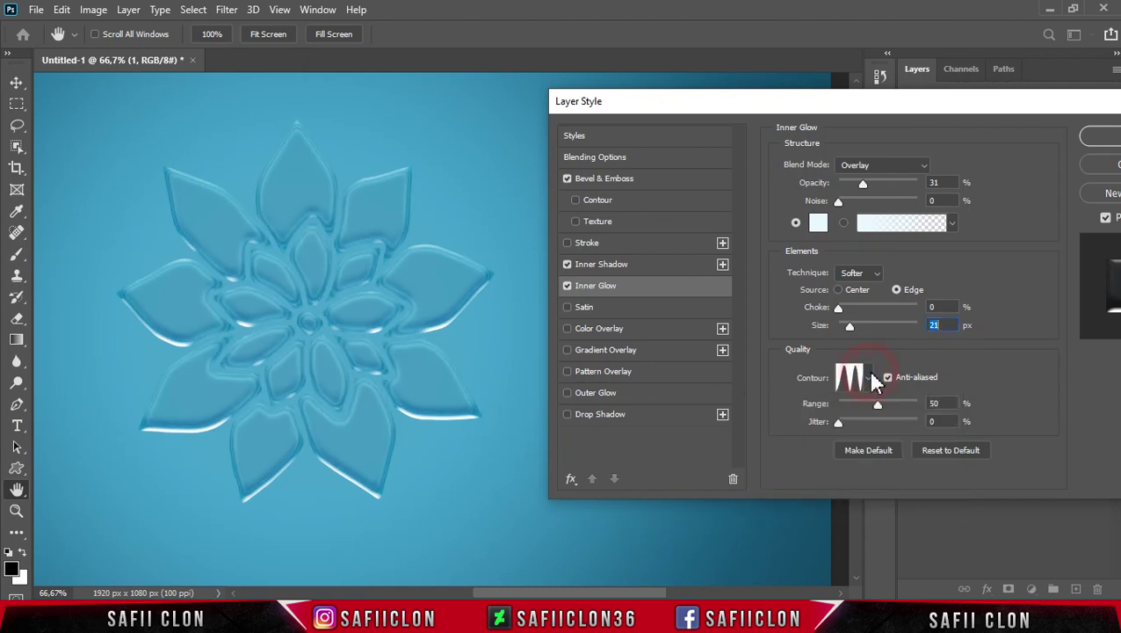
click(583, 307)
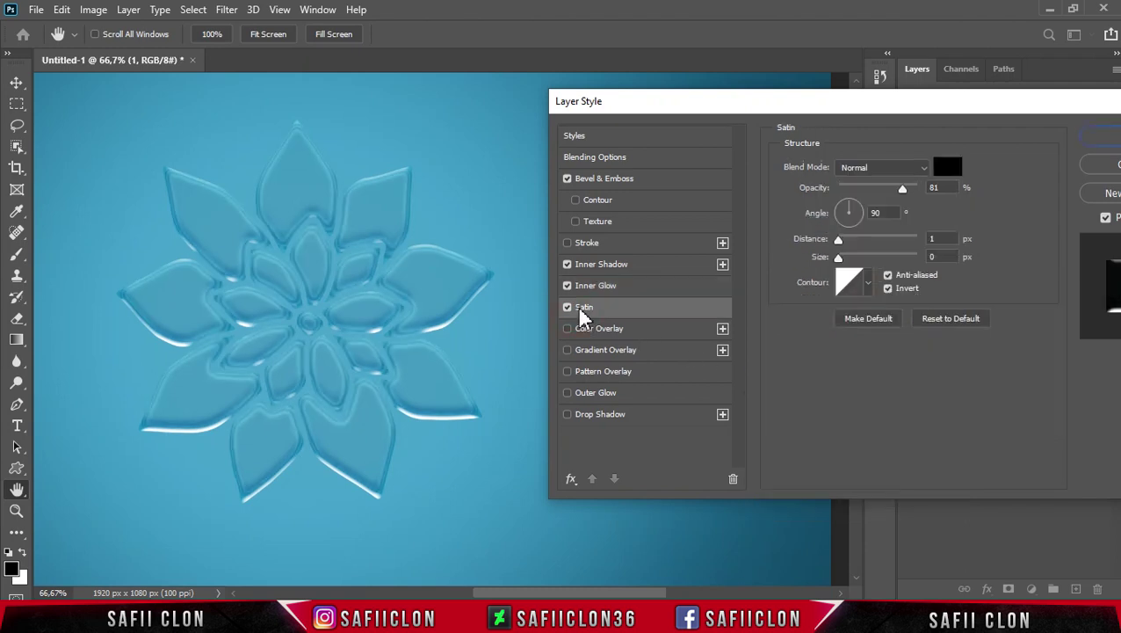
Set the satin to Screen blending with light cyan colour 7ad3f0
click(882, 172)
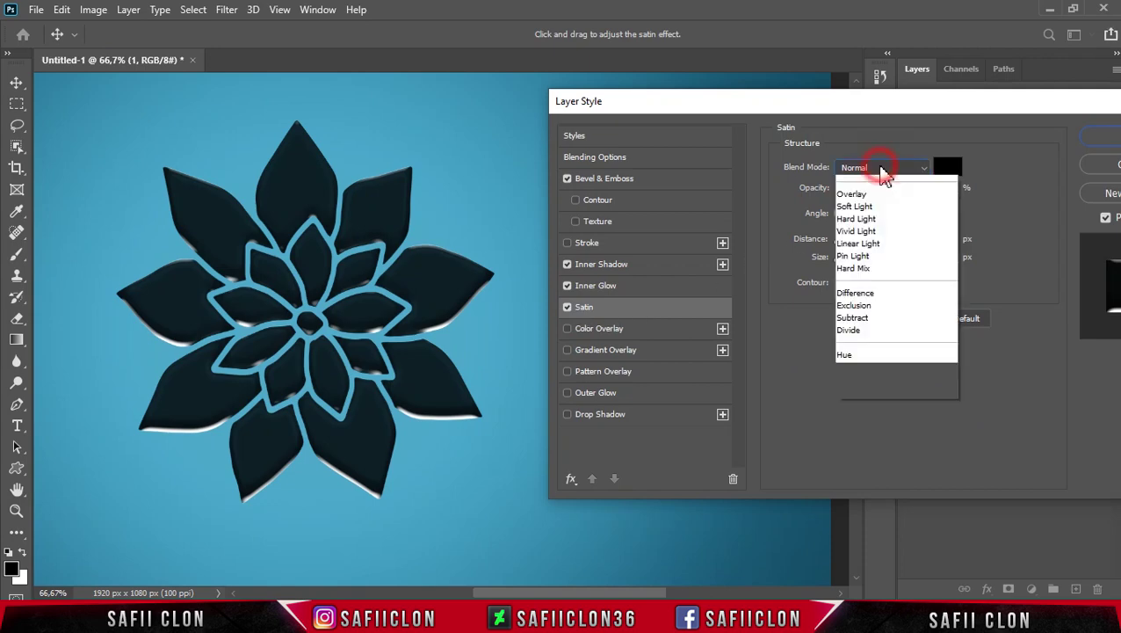
click(850, 305)
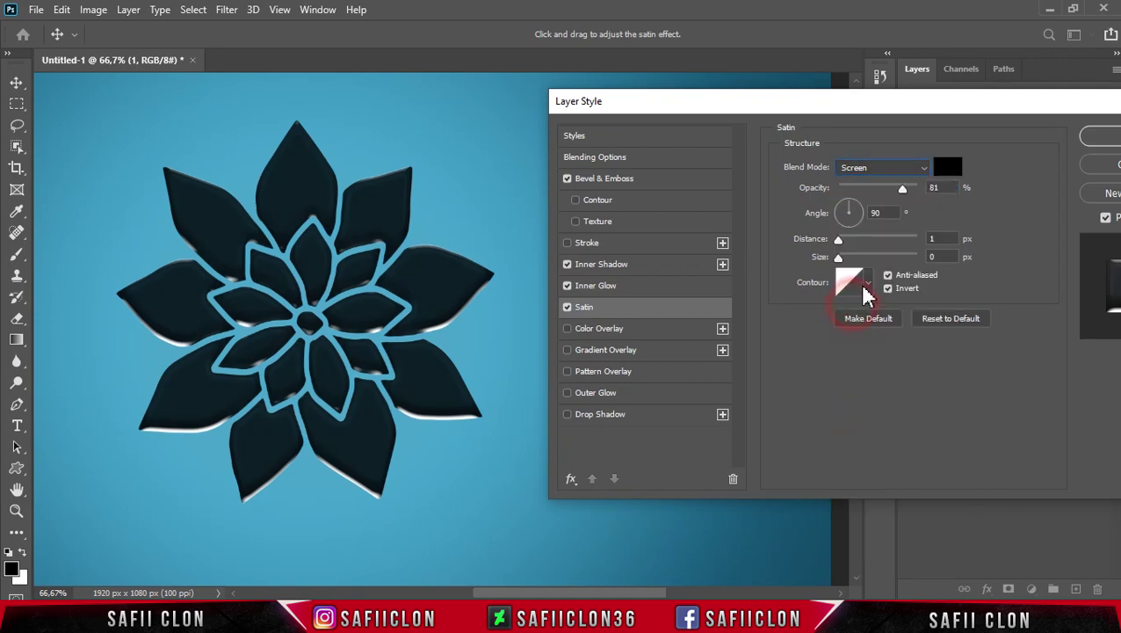
click(945, 169)
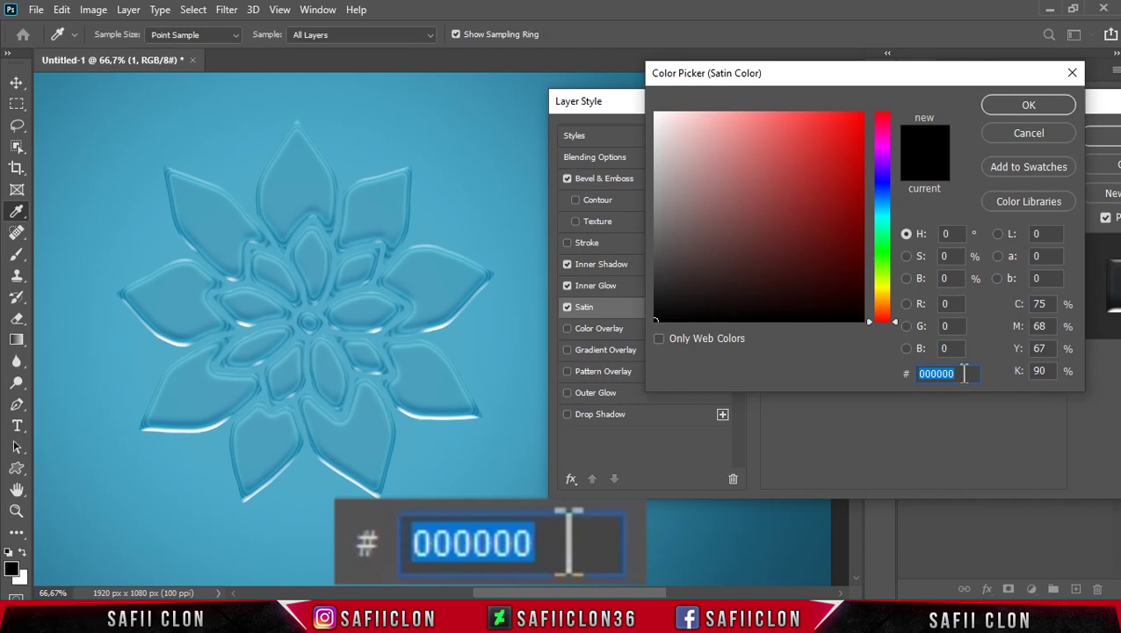
text(7a)
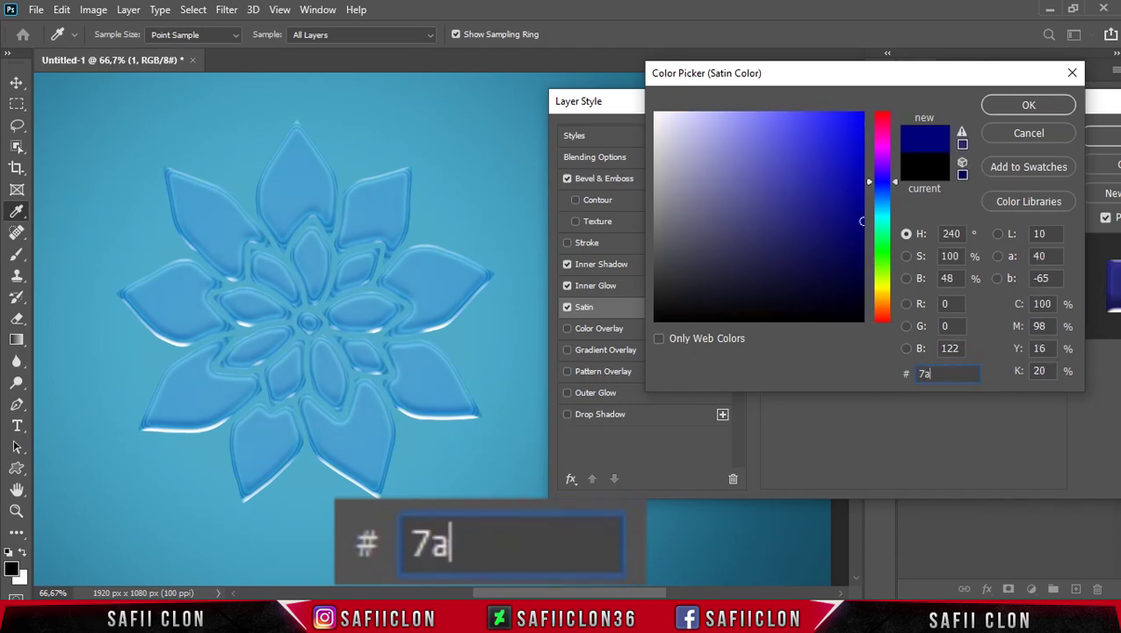
text(d3)
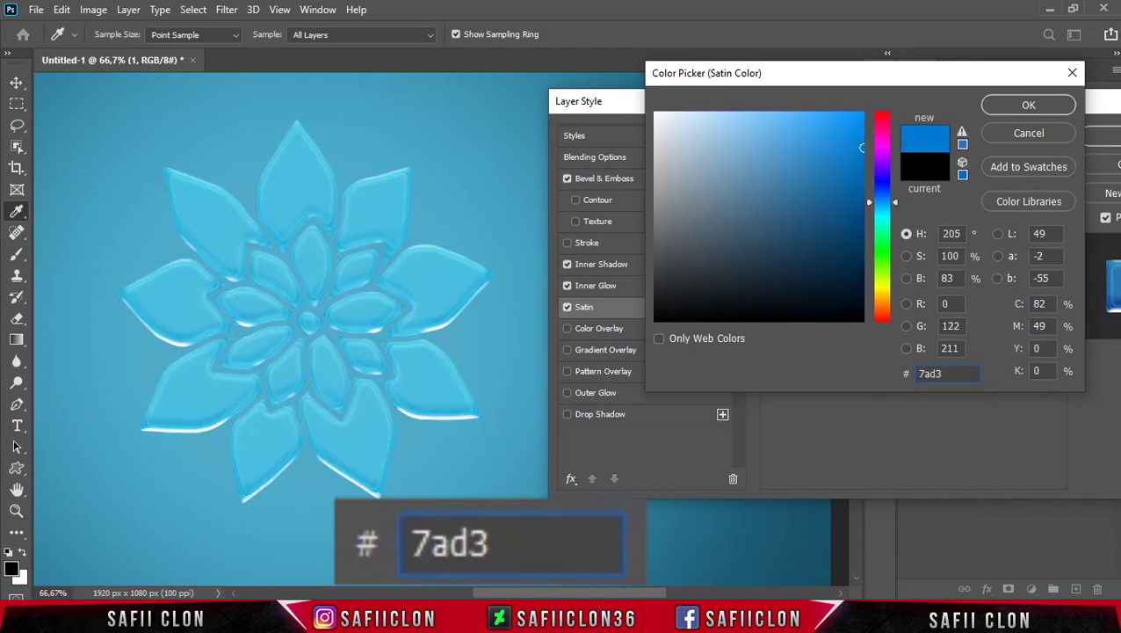
text(f0)
drag(949, 373, 918, 373)
click(1019, 106)
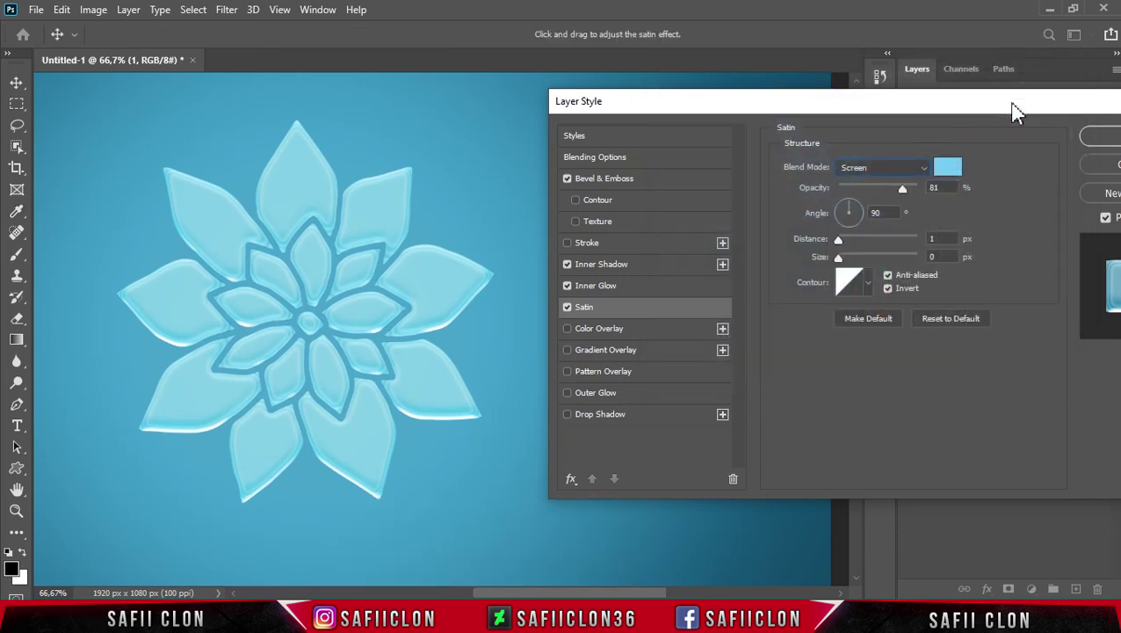
Give the satin 100% opacity, a 135° angle, 6 px distance and a different contour
drag(906, 188, 922, 188)
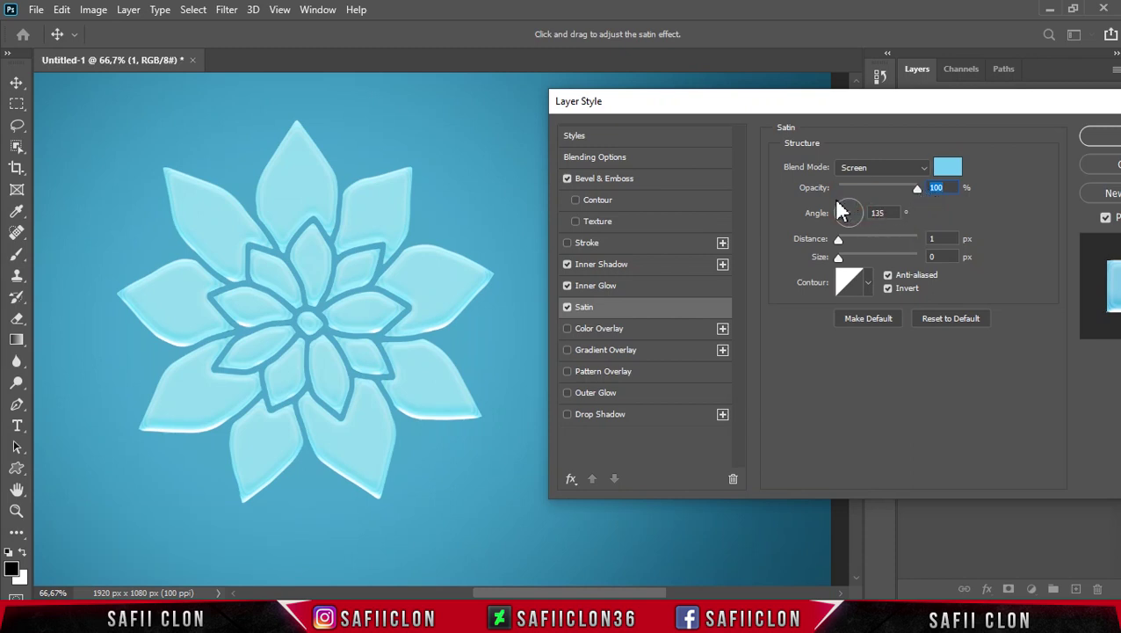
click(878, 212)
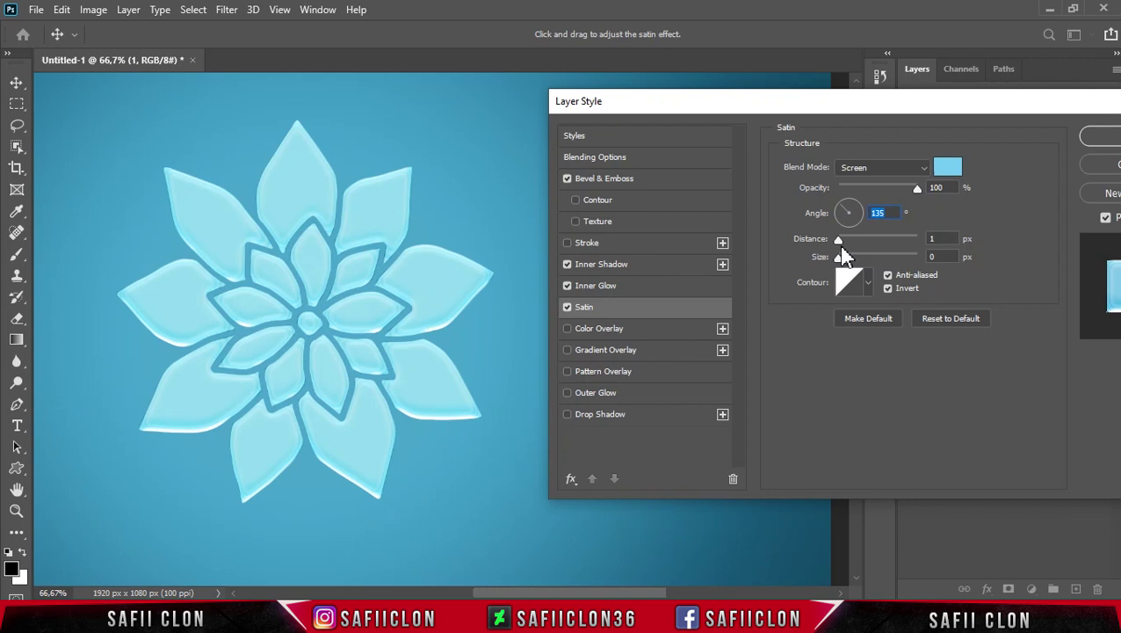
drag(837, 238, 848, 257)
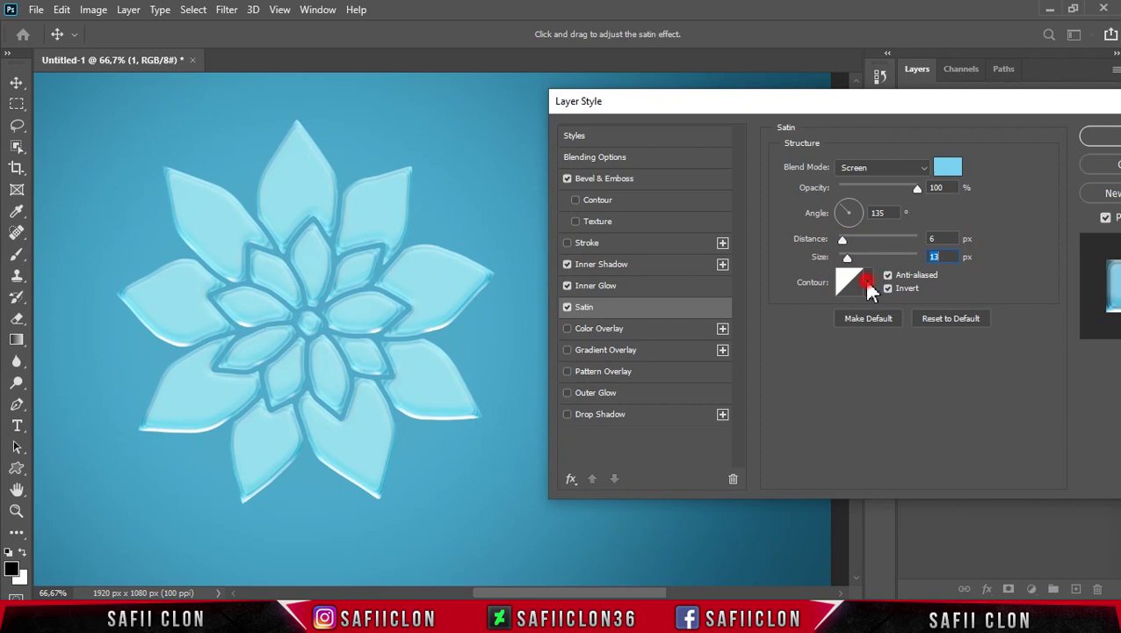
click(869, 282)
click(874, 349)
click(870, 283)
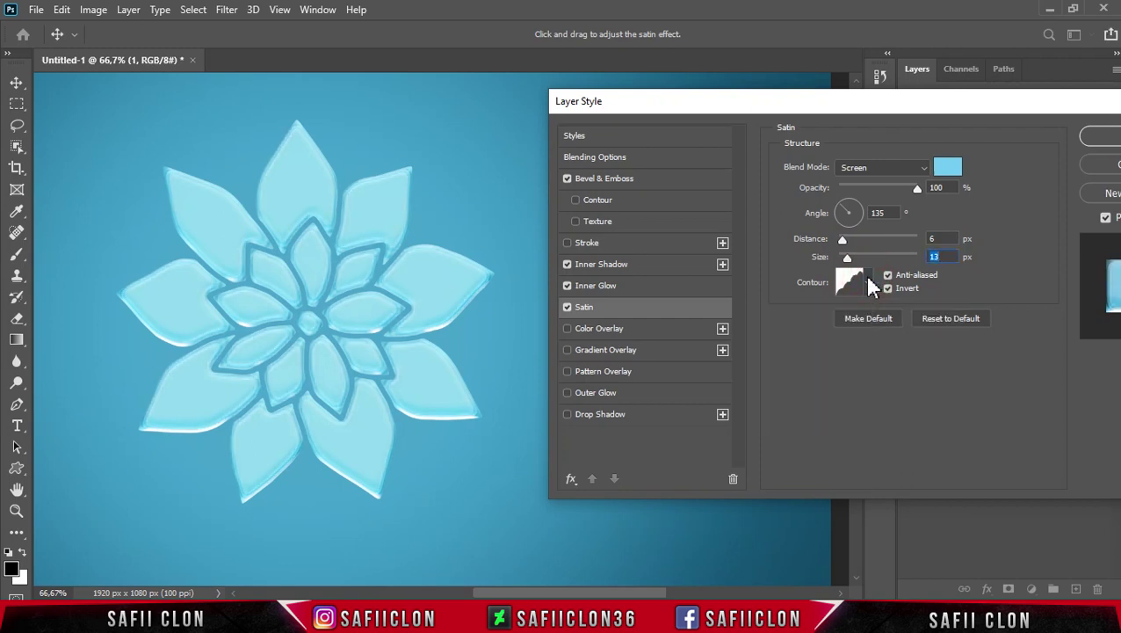
click(614, 351)
Lower the gradient overlay opacity to 28% and choose the Foreground to Transparent preset
click(887, 172)
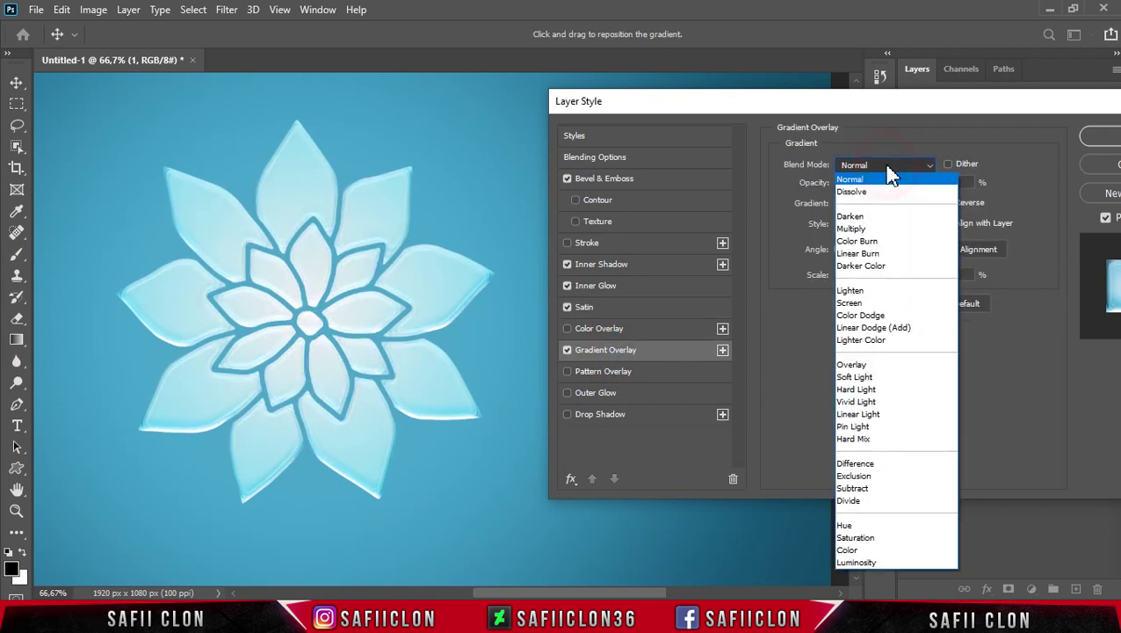
click(879, 177)
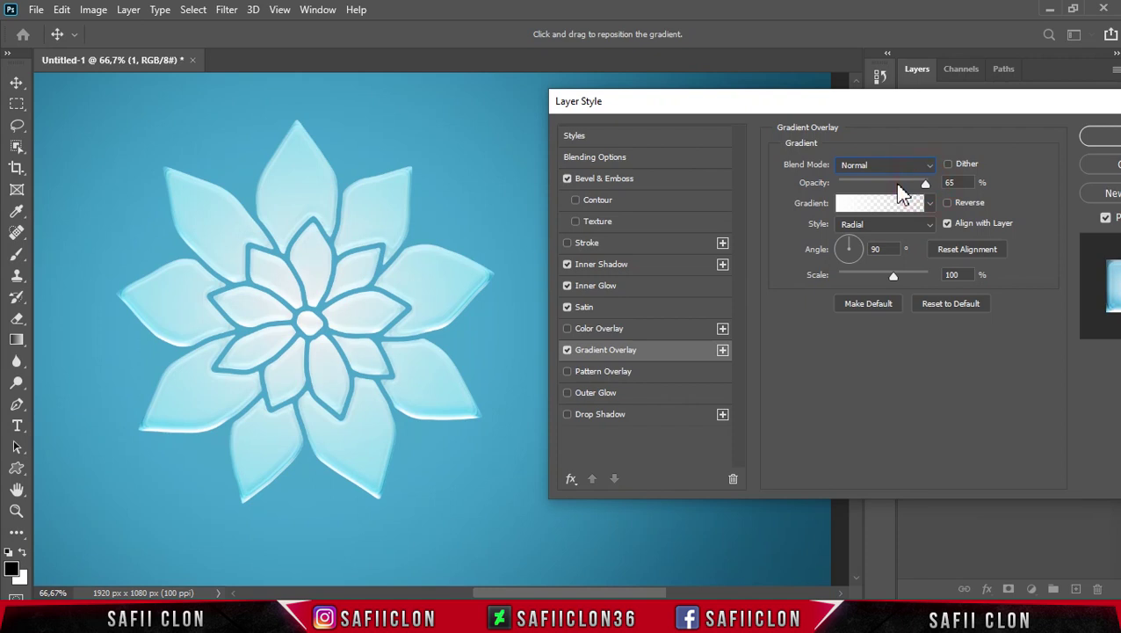
drag(927, 184, 881, 187)
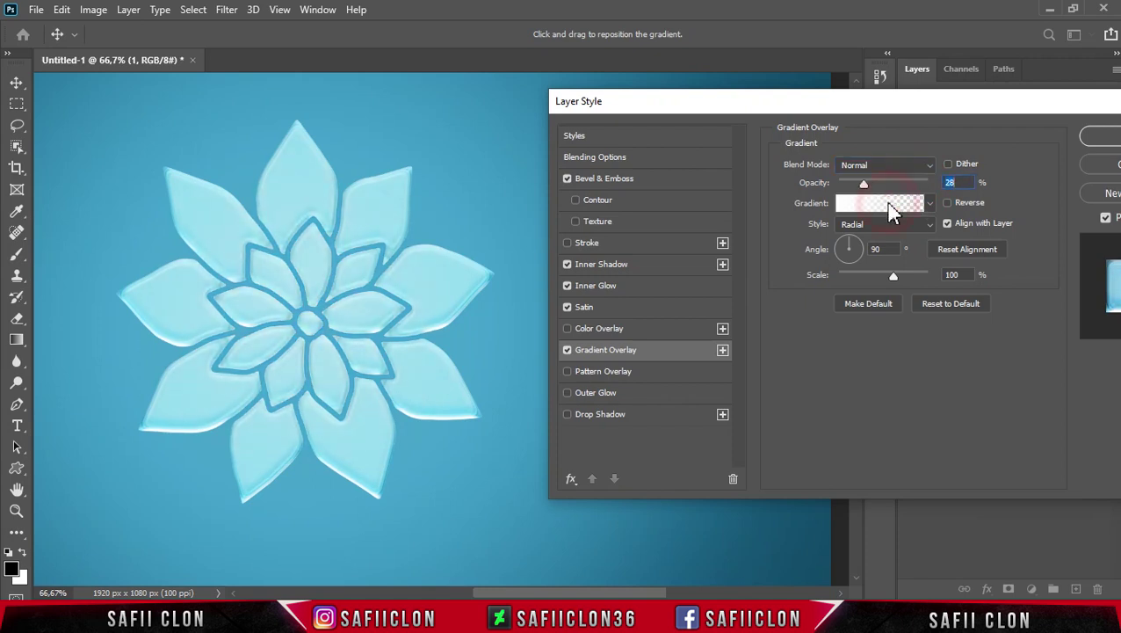
click(885, 202)
click(713, 145)
click(758, 171)
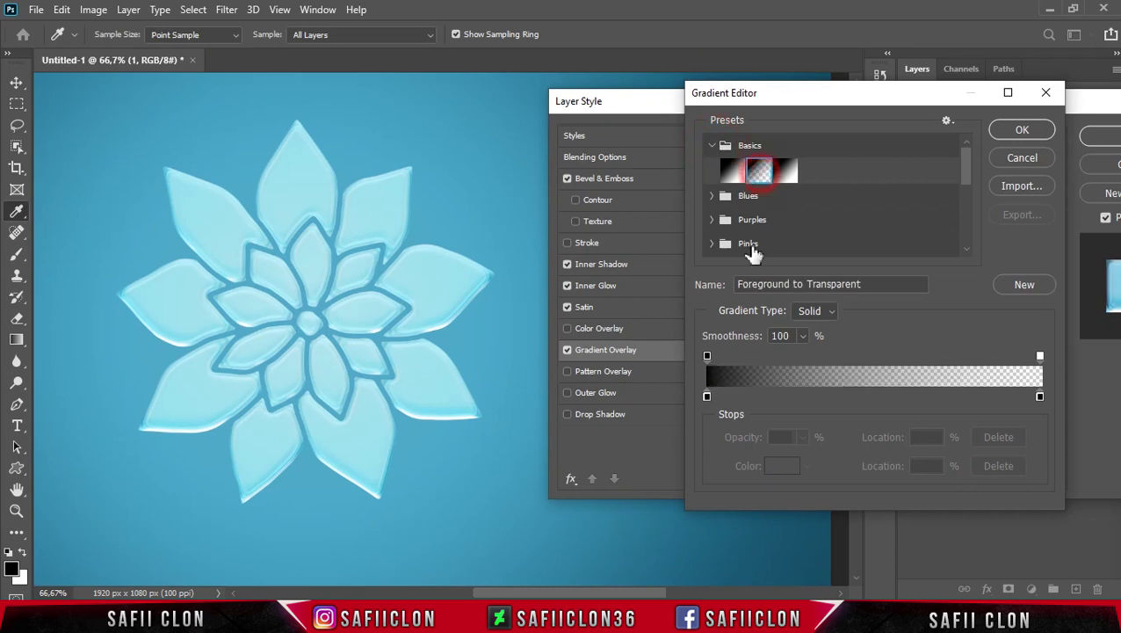
Make both the left and right gradient stops white and accept the gradient
click(707, 397)
click(781, 465)
drag(681, 251, 654, 112)
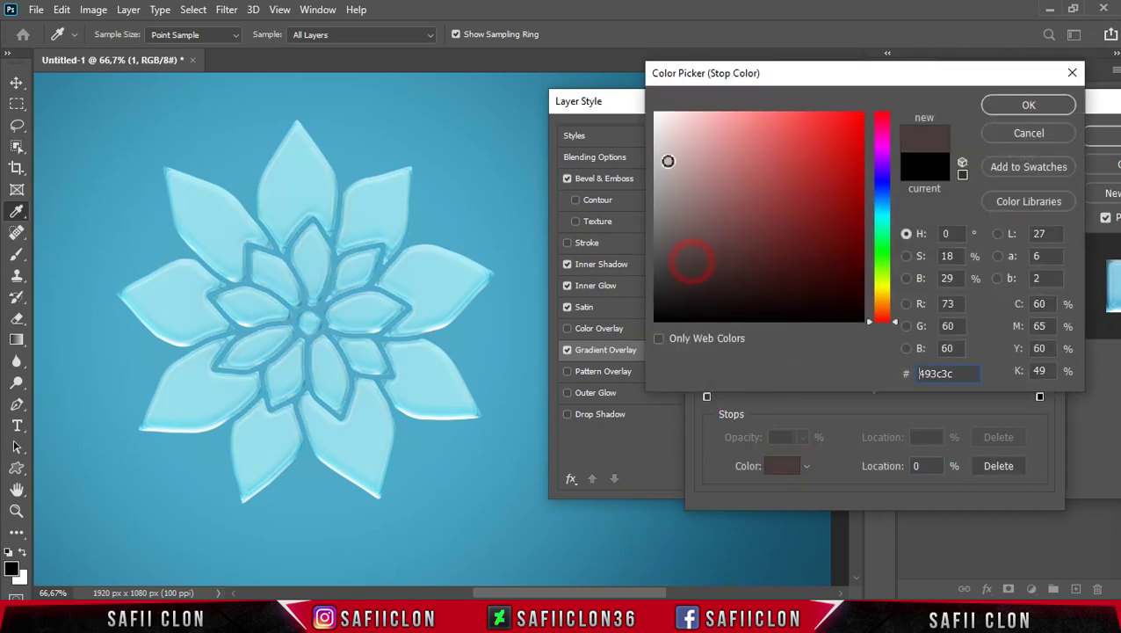
click(1028, 104)
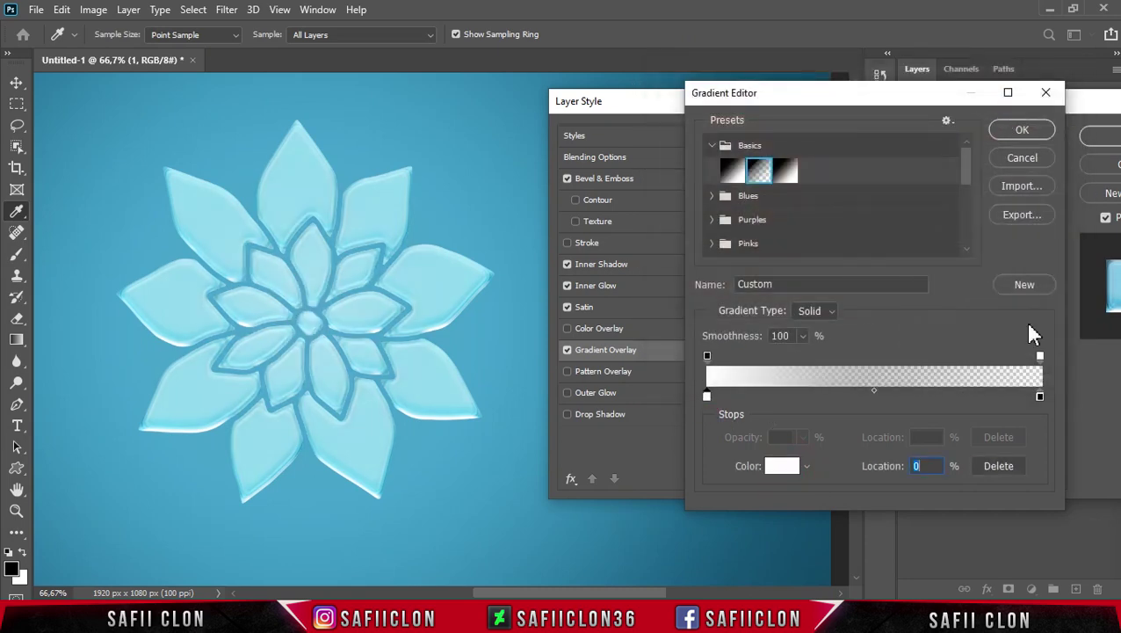
click(1039, 397)
click(782, 465)
drag(691, 167, 655, 111)
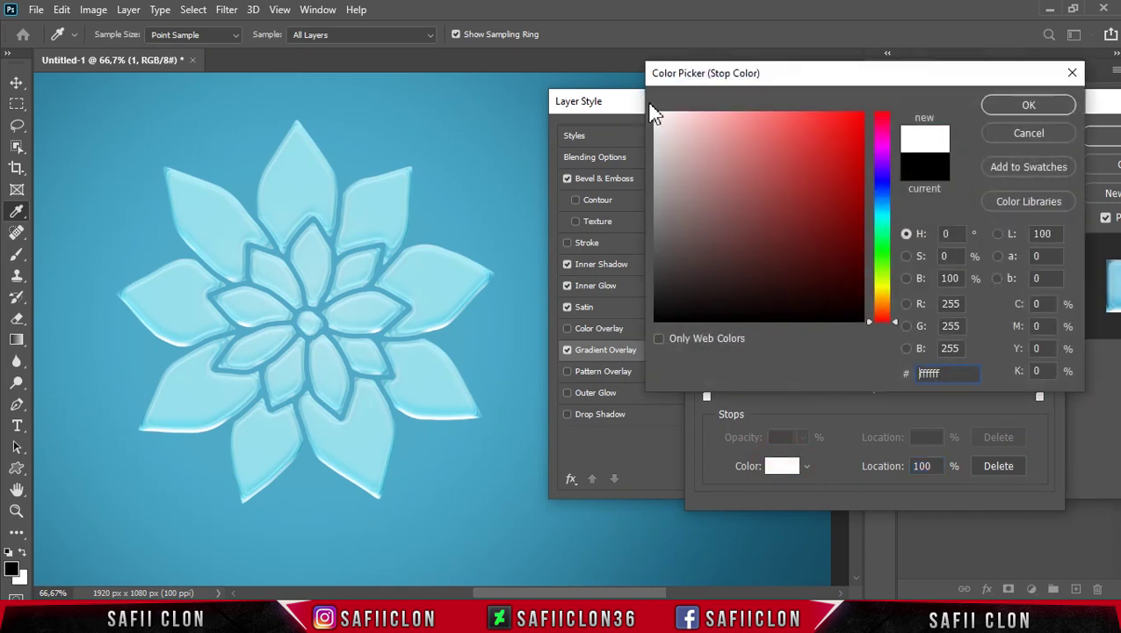
click(1011, 105)
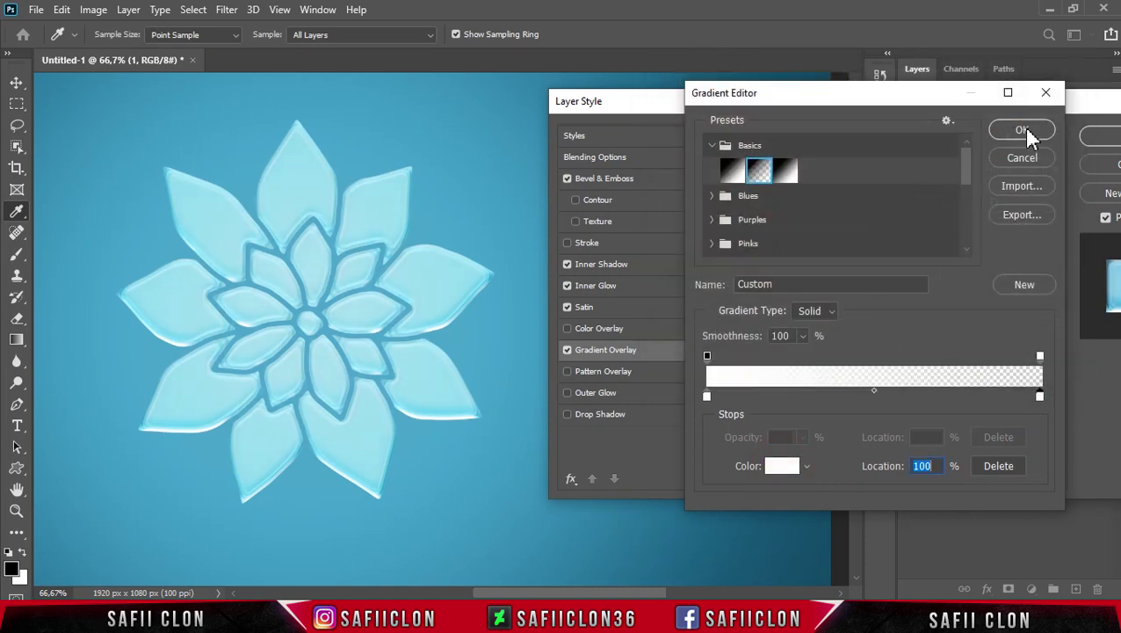
click(1023, 130)
Set the gradient overlay to Radial at about 101% scale and apply the layer effects
click(888, 224)
click(861, 259)
drag(891, 274, 893, 276)
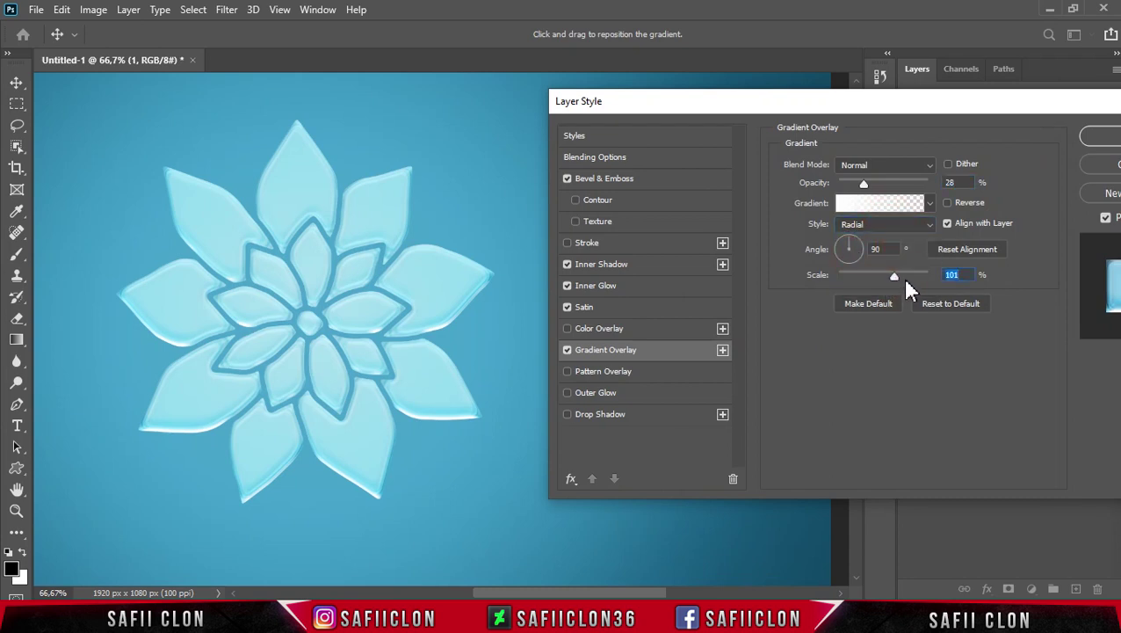
drag(934, 114, 689, 130)
click(892, 153)
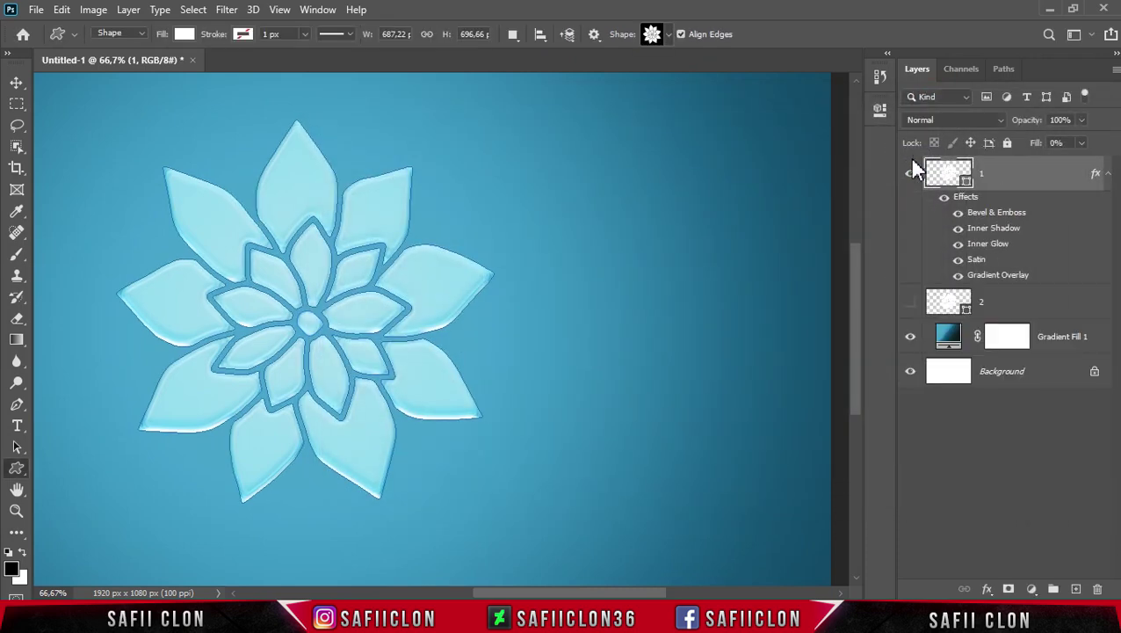
Hide layer 1, then show and select layer 2 with its fill set to 0%
click(910, 173)
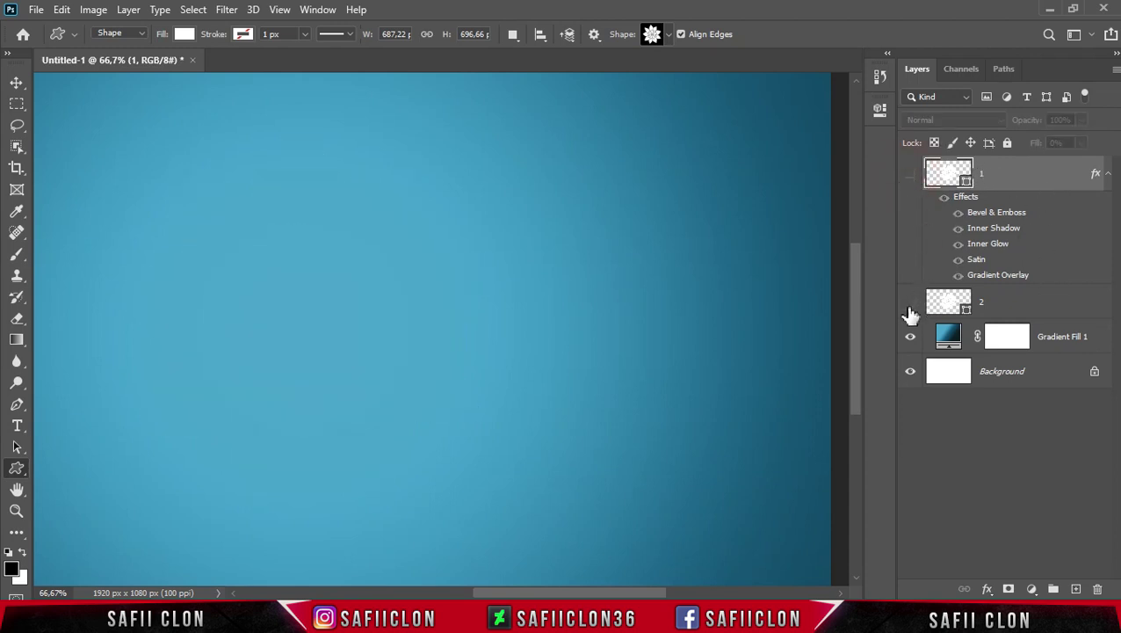
click(910, 302)
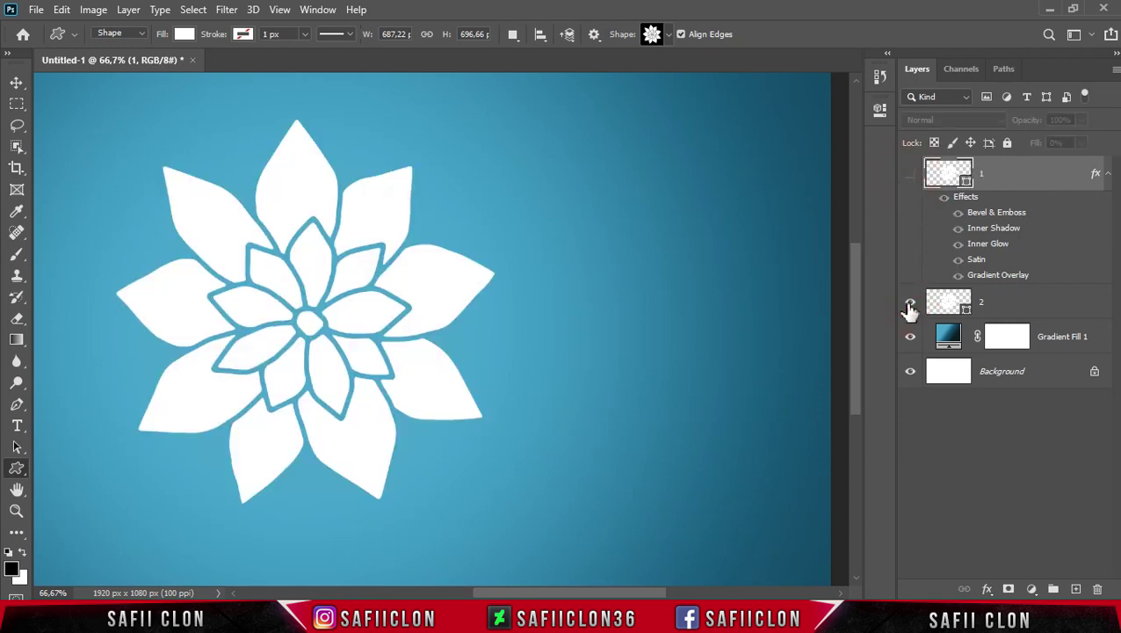
click(1048, 300)
click(1081, 143)
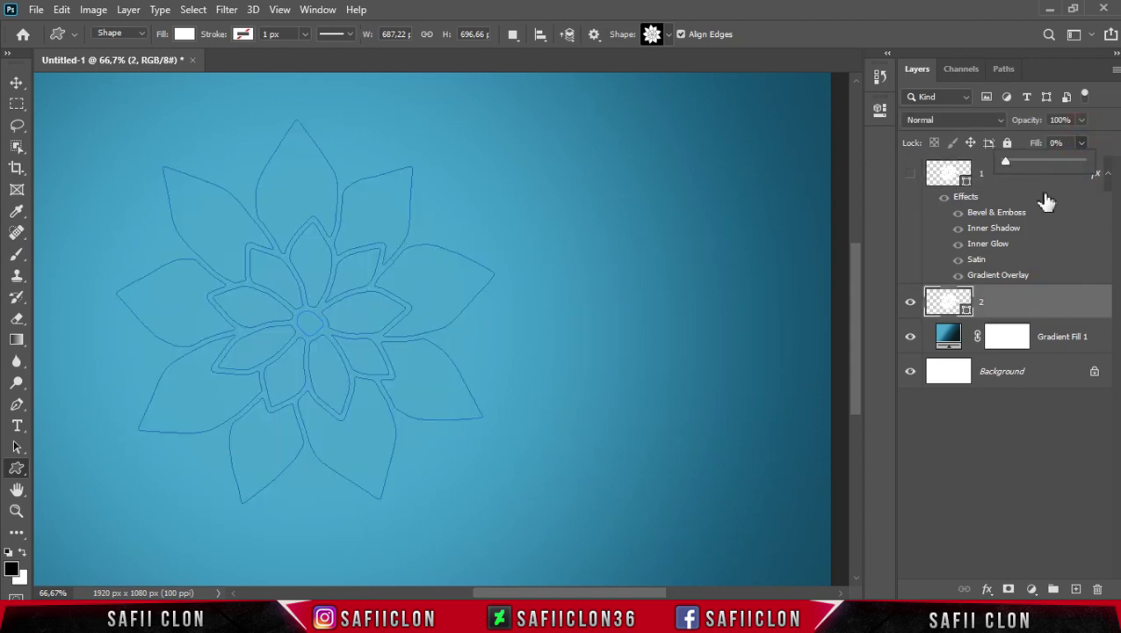
click(1048, 304)
Open layer 2's Blending Options and move the Layer Style dialog aside
right_click(1017, 304)
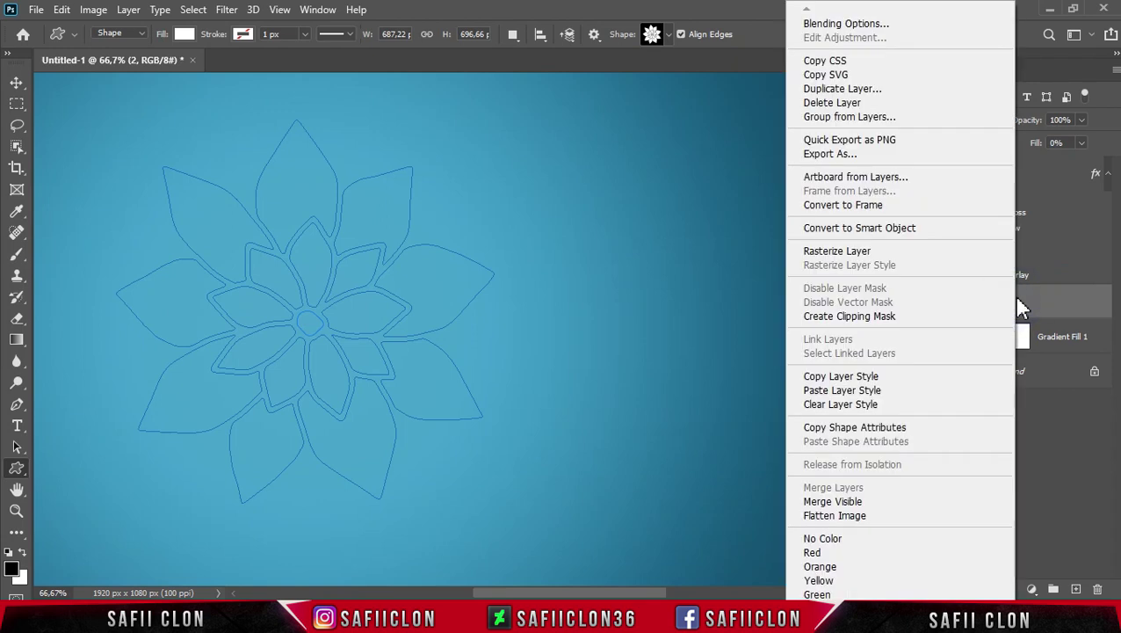
click(877, 24)
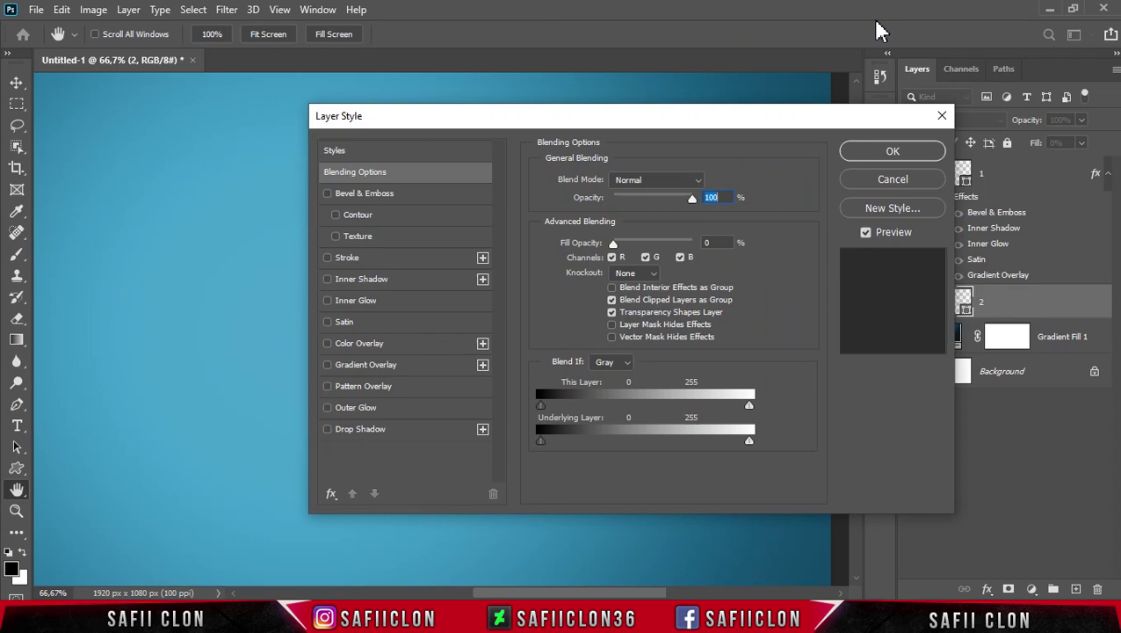
drag(534, 118, 768, 109)
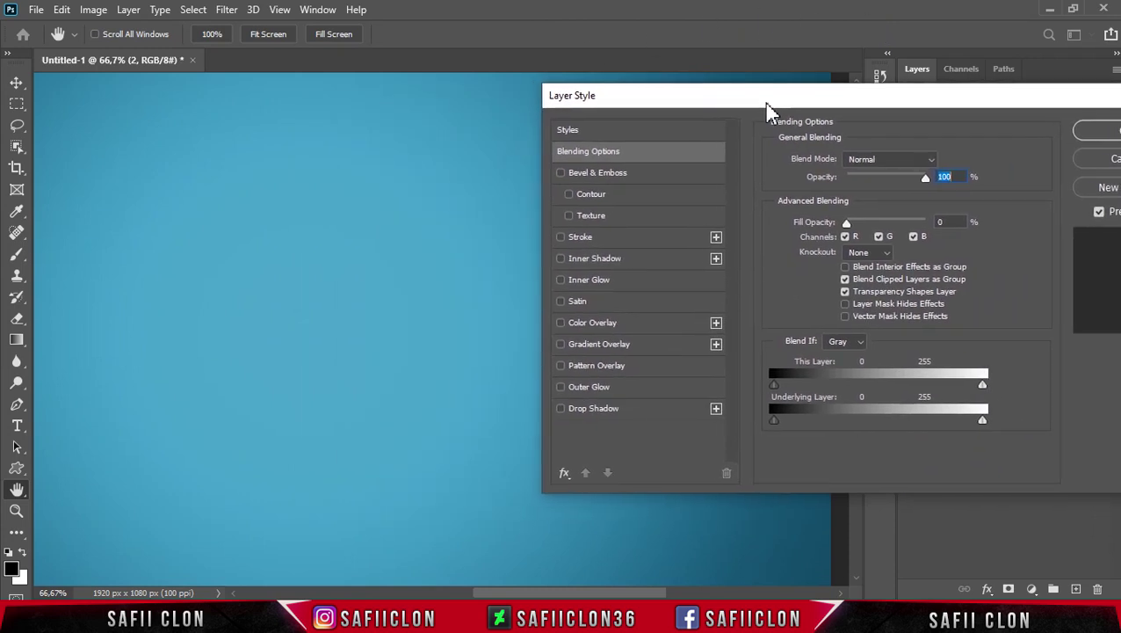
Enable Bevel & Emboss as a Smooth Inner Bevel with depth 74%
click(615, 175)
drag(650, 104, 643, 122)
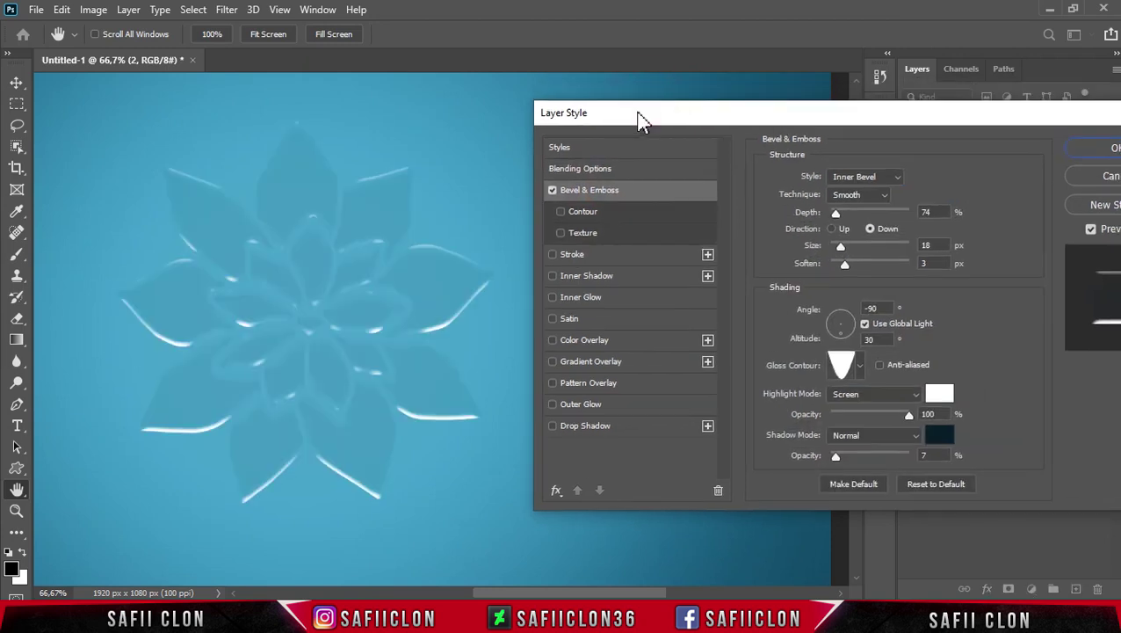
click(865, 174)
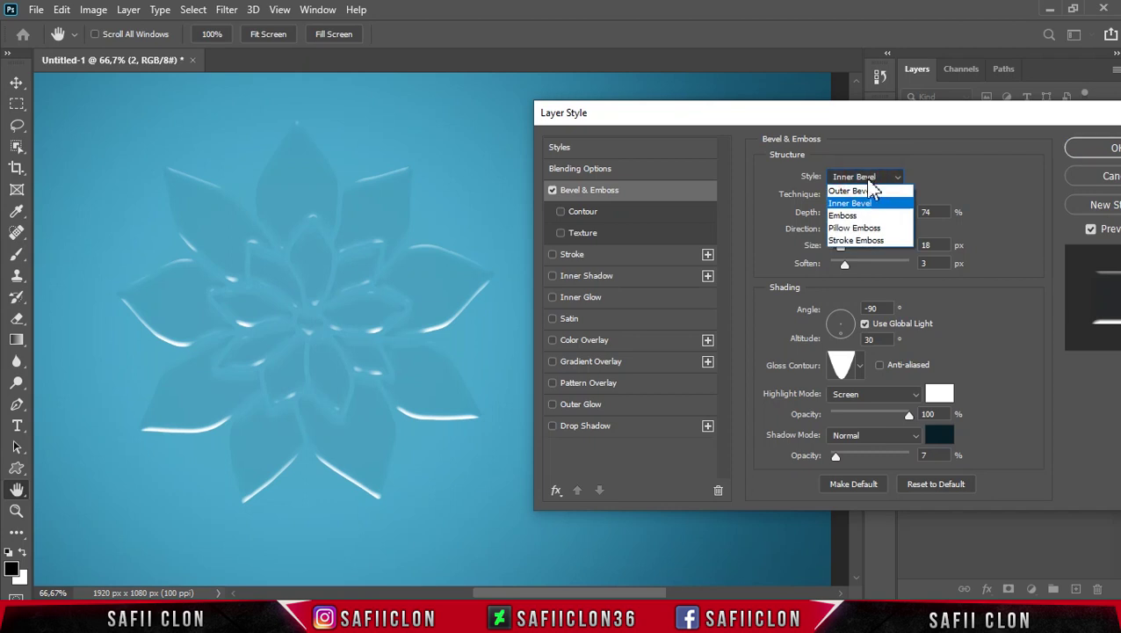
click(865, 203)
click(857, 195)
click(850, 210)
drag(837, 213, 839, 211)
click(868, 230)
click(841, 251)
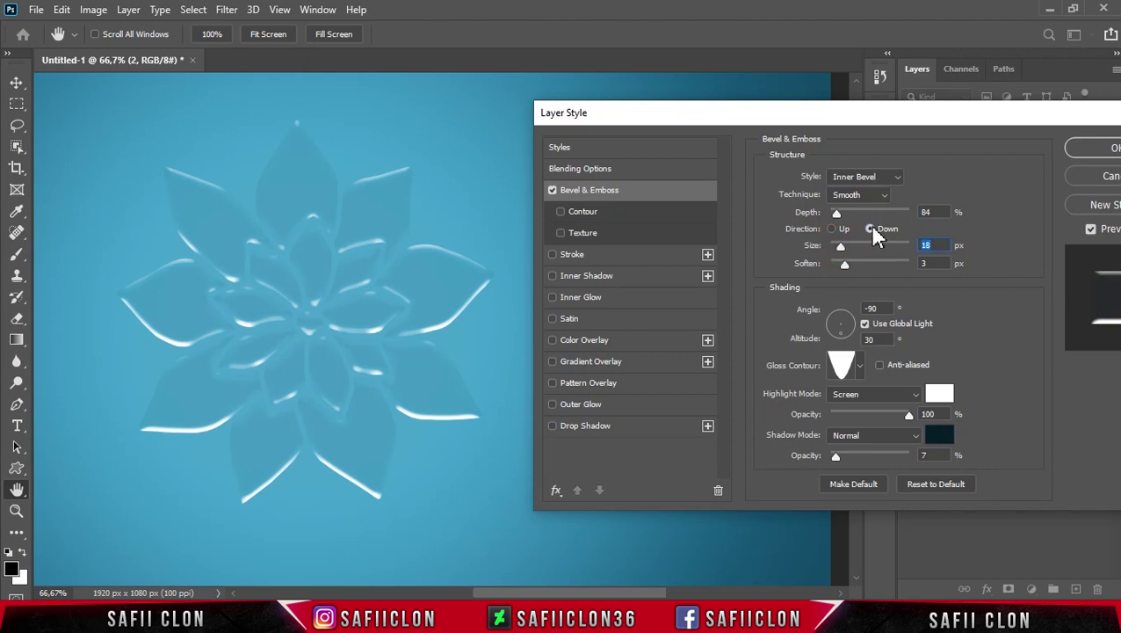
key(shift+Tab)
key(shift+Down)
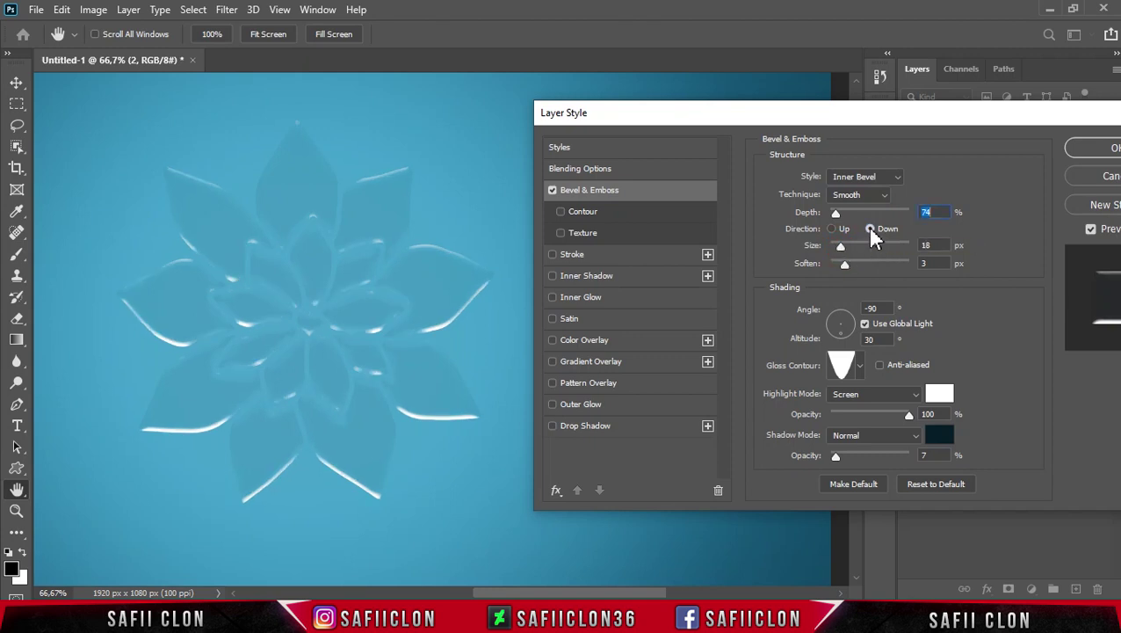
Set the bevel direction Up, size 65 px, soften 6 px and light angle 90°
click(832, 228)
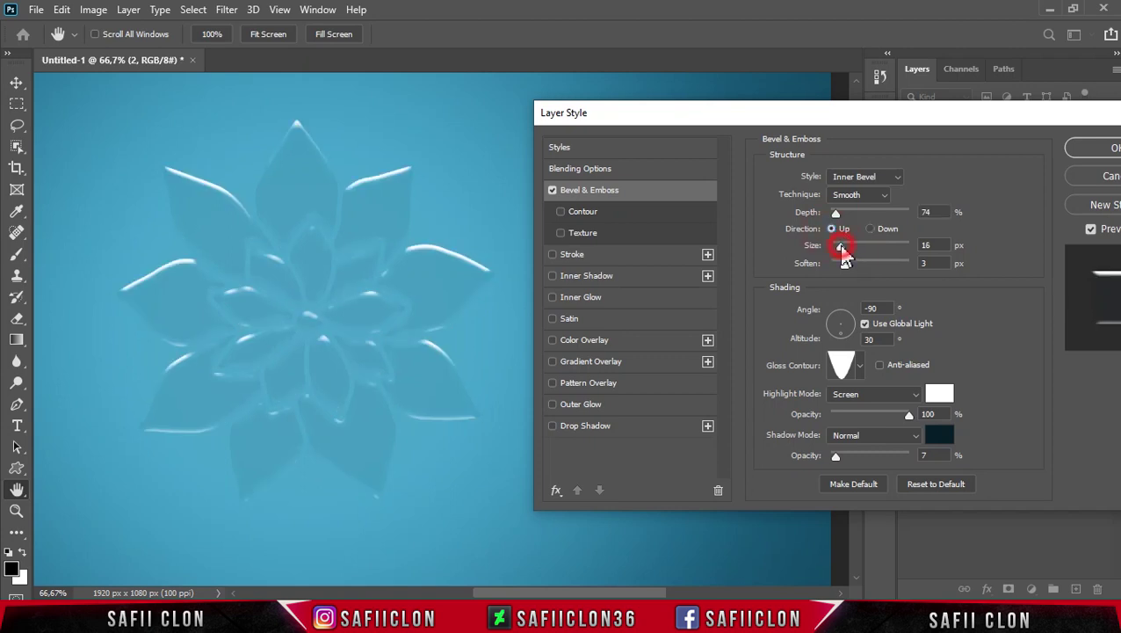
drag(842, 252, 856, 244)
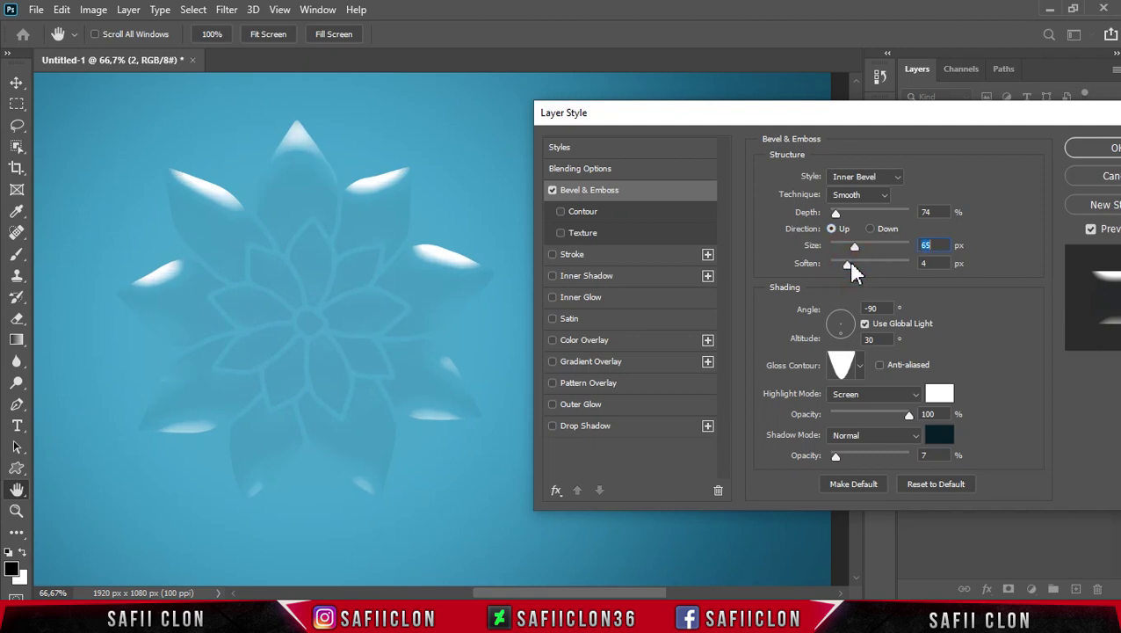
drag(856, 264, 859, 263)
double_click(872, 310)
text(0)
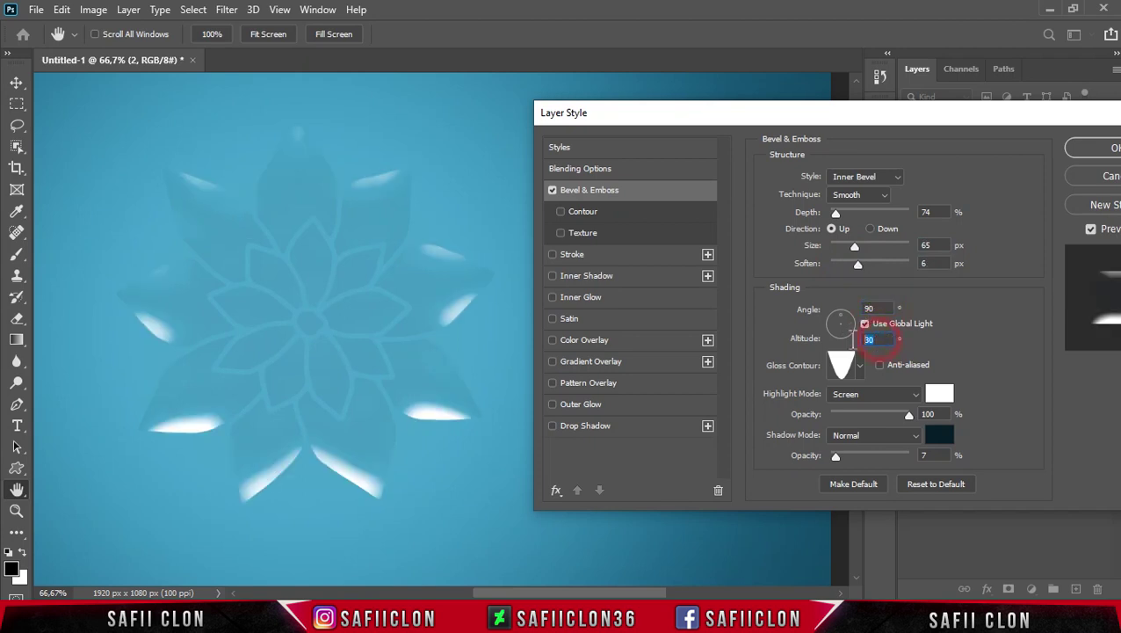
text(30)
click(860, 367)
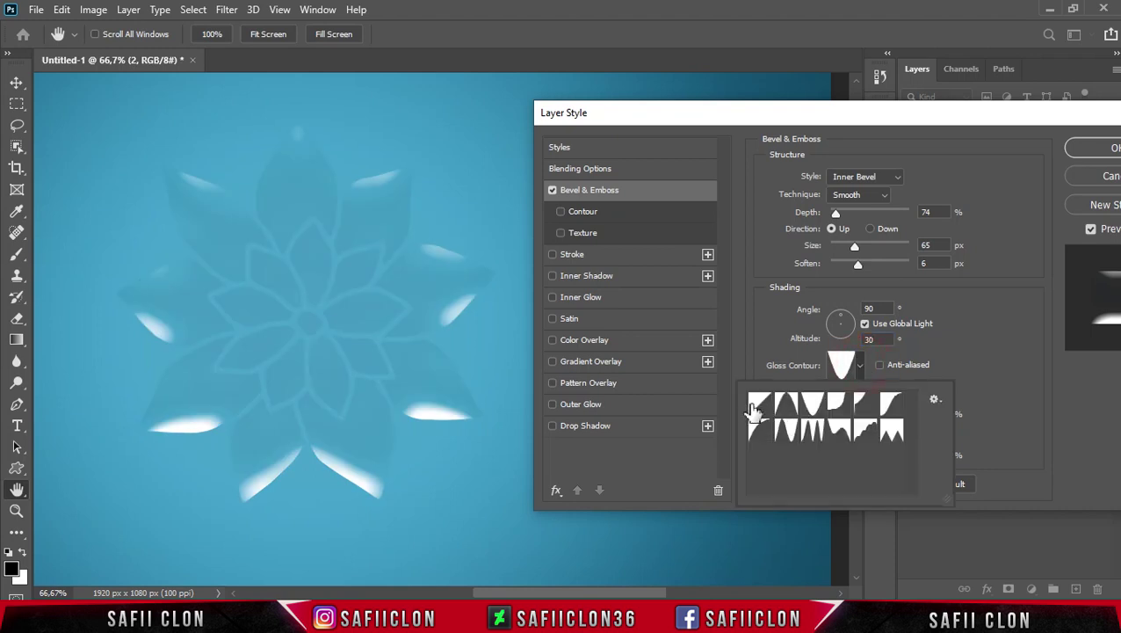
Apply a Linear gloss contour and keep the highlight in Screen mode with adjusted opacity
click(757, 406)
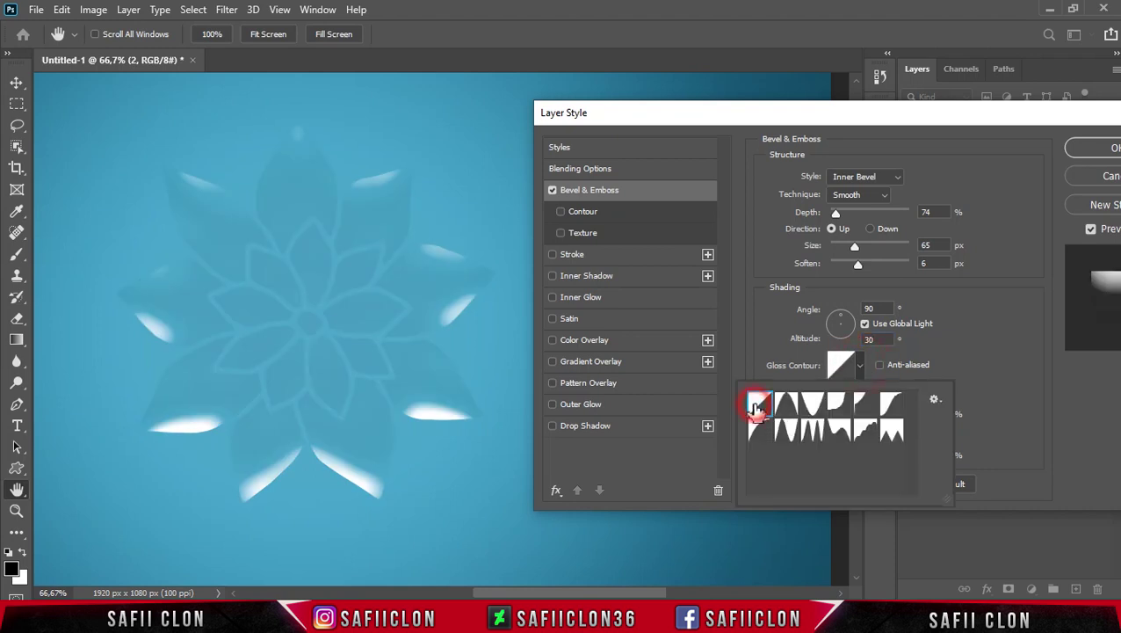
click(865, 369)
click(865, 394)
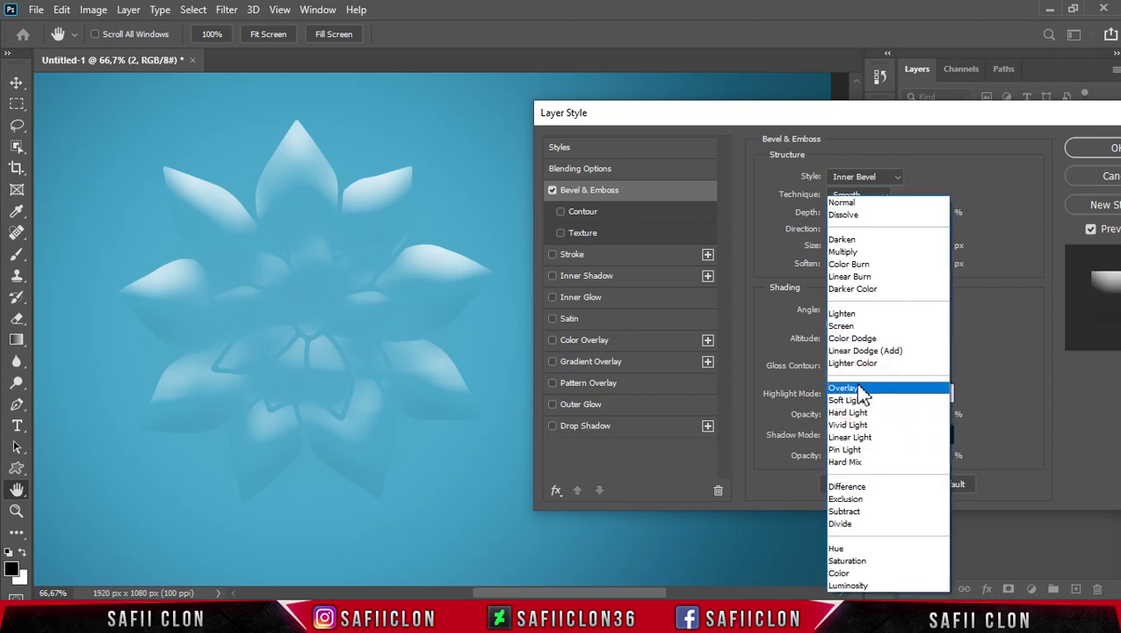
click(849, 327)
drag(914, 407, 906, 416)
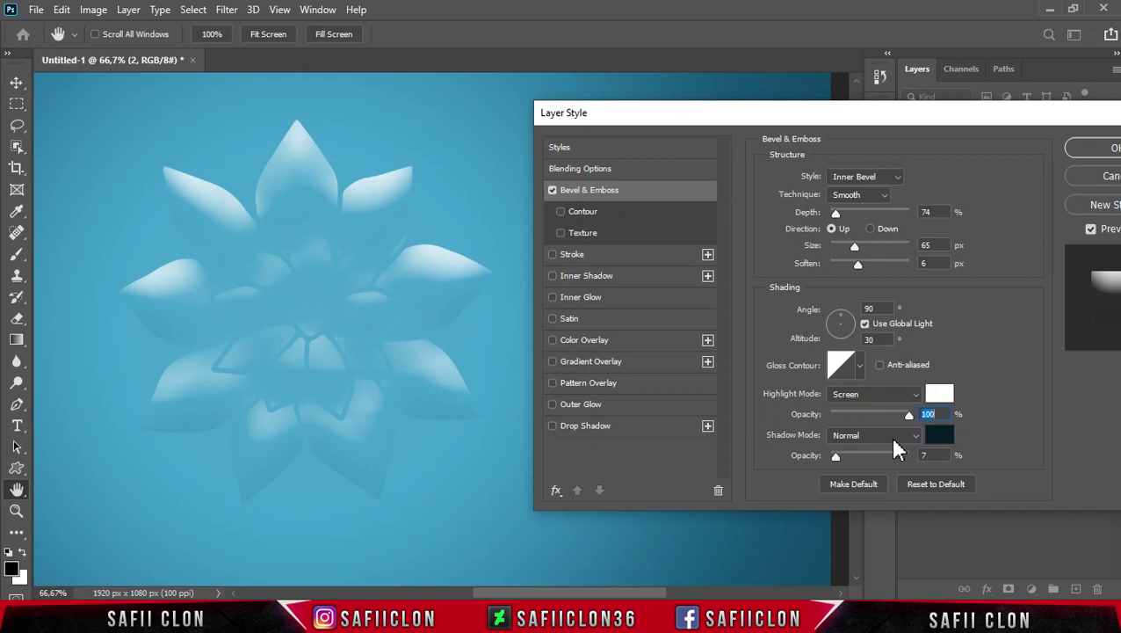
Make the bevel shadow black Multiply and raise its opacity to about 19%
click(879, 435)
click(849, 252)
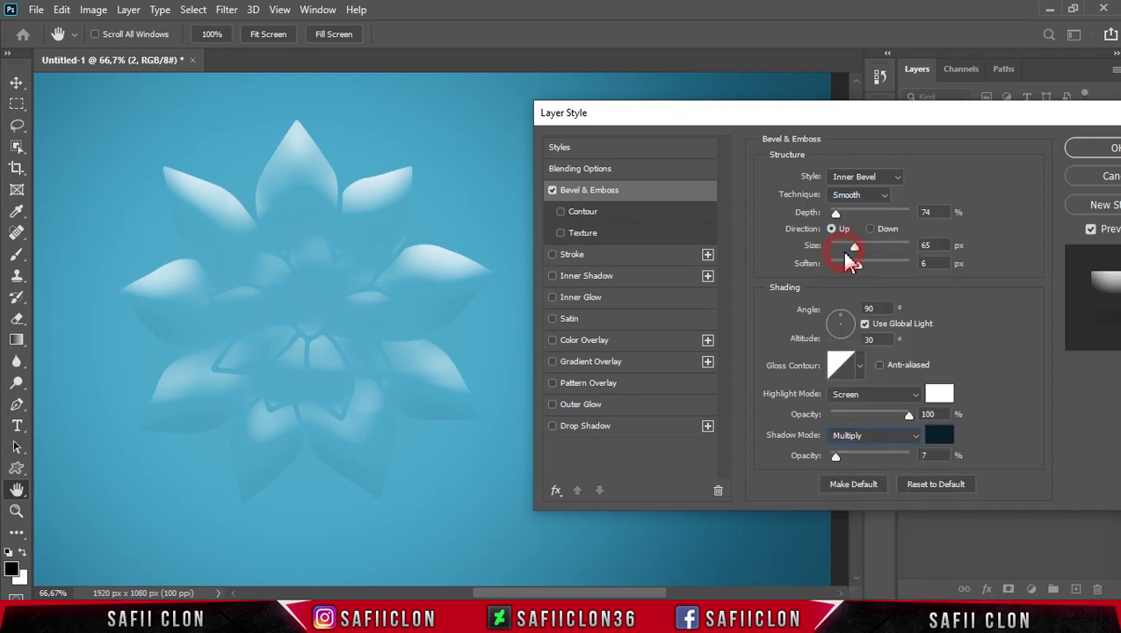
click(939, 436)
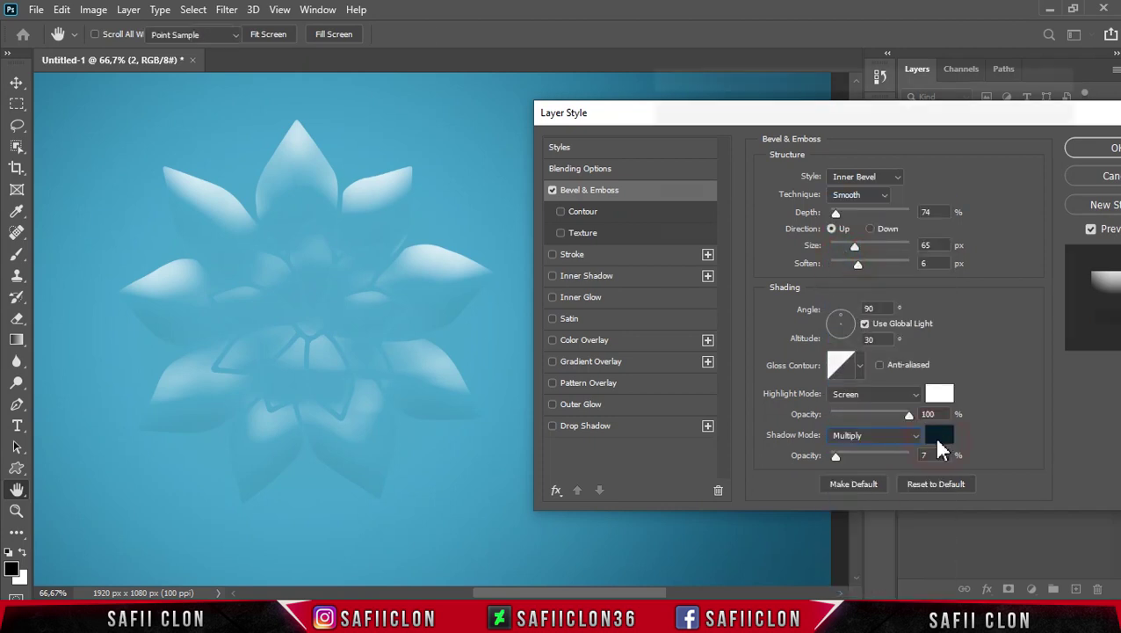
drag(826, 287, 636, 319)
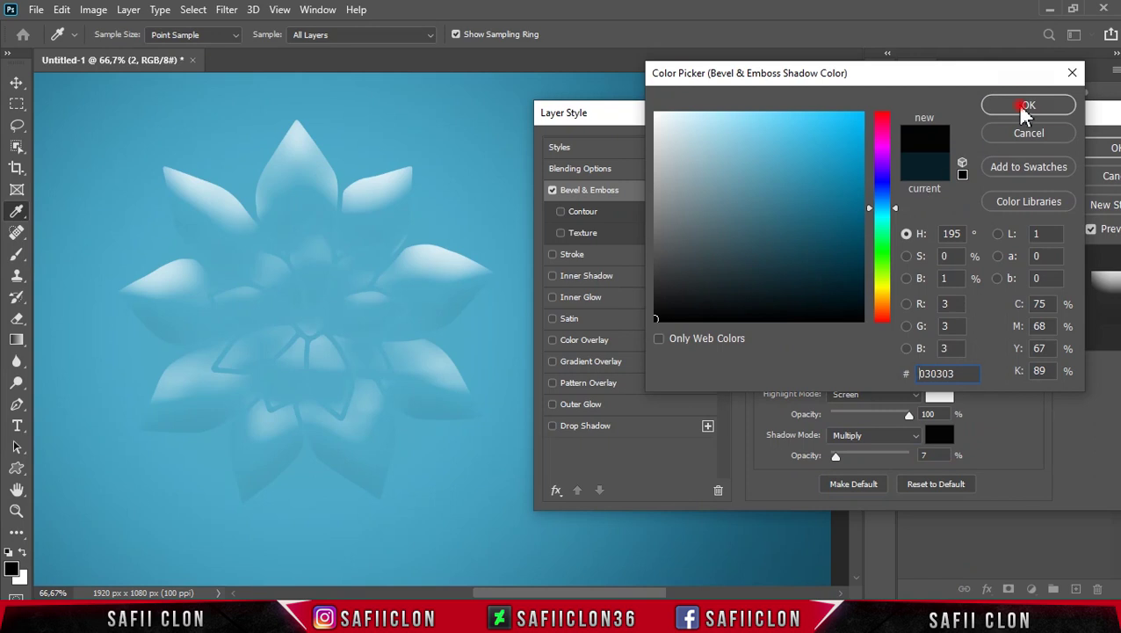
click(1024, 107)
drag(836, 456, 841, 457)
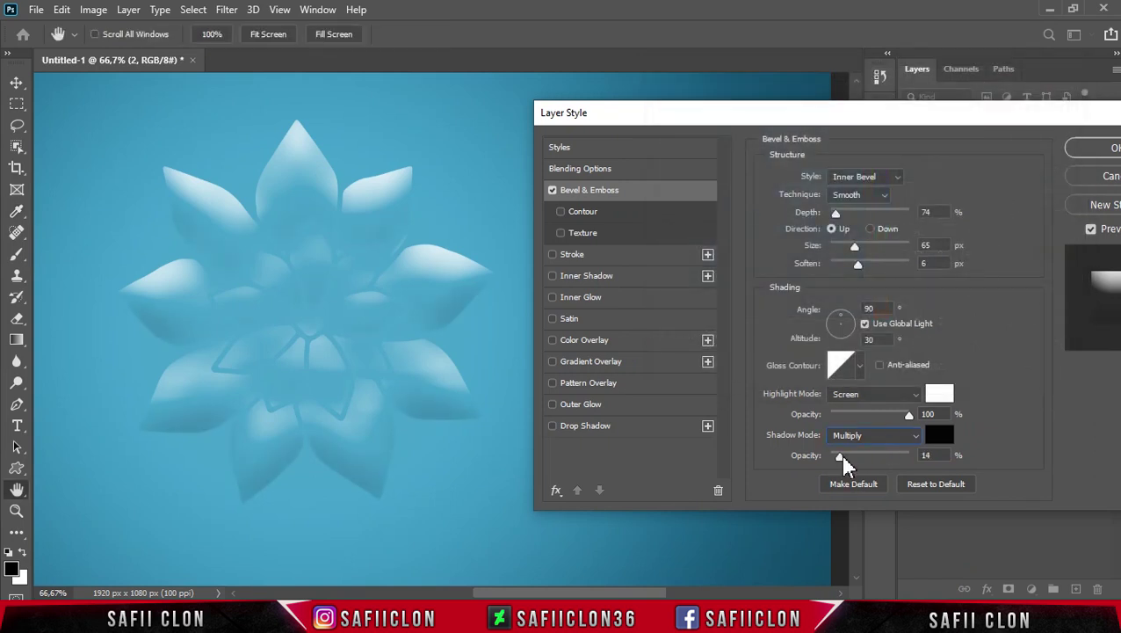
drag(843, 456, 846, 456)
Enable Contour on the bevel with the rounded curve preset
click(581, 215)
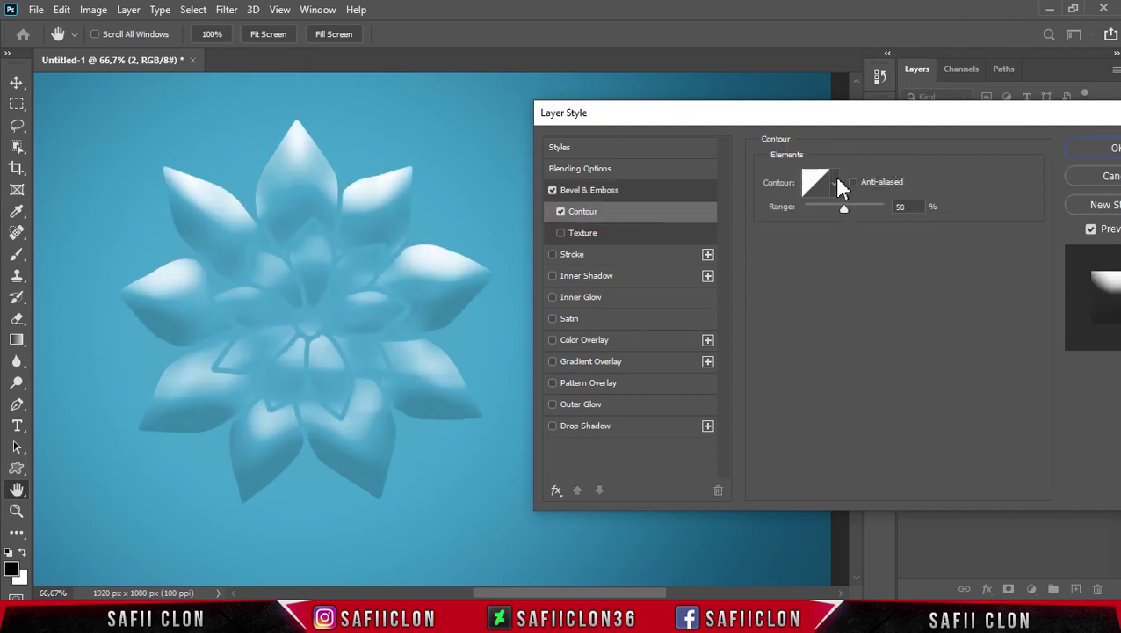
click(836, 182)
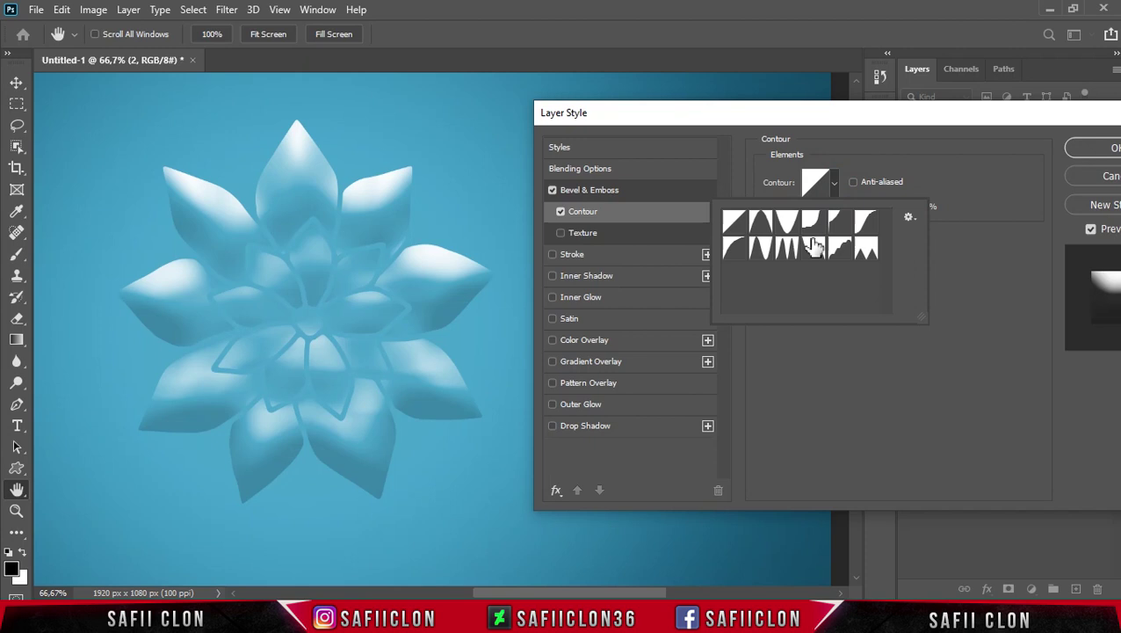
click(865, 221)
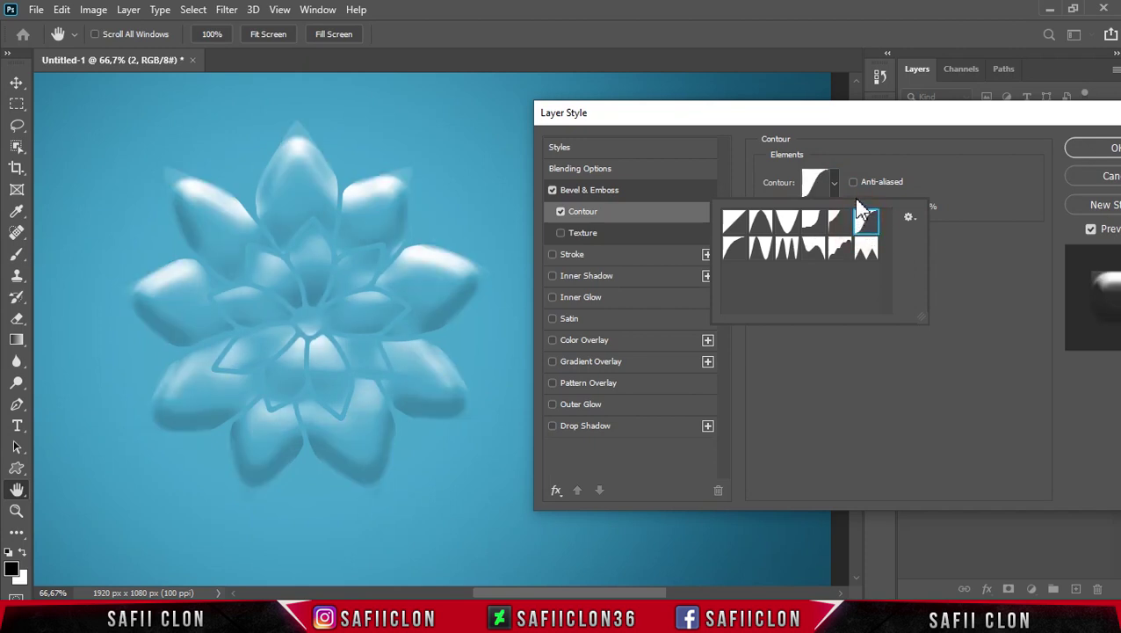
click(839, 182)
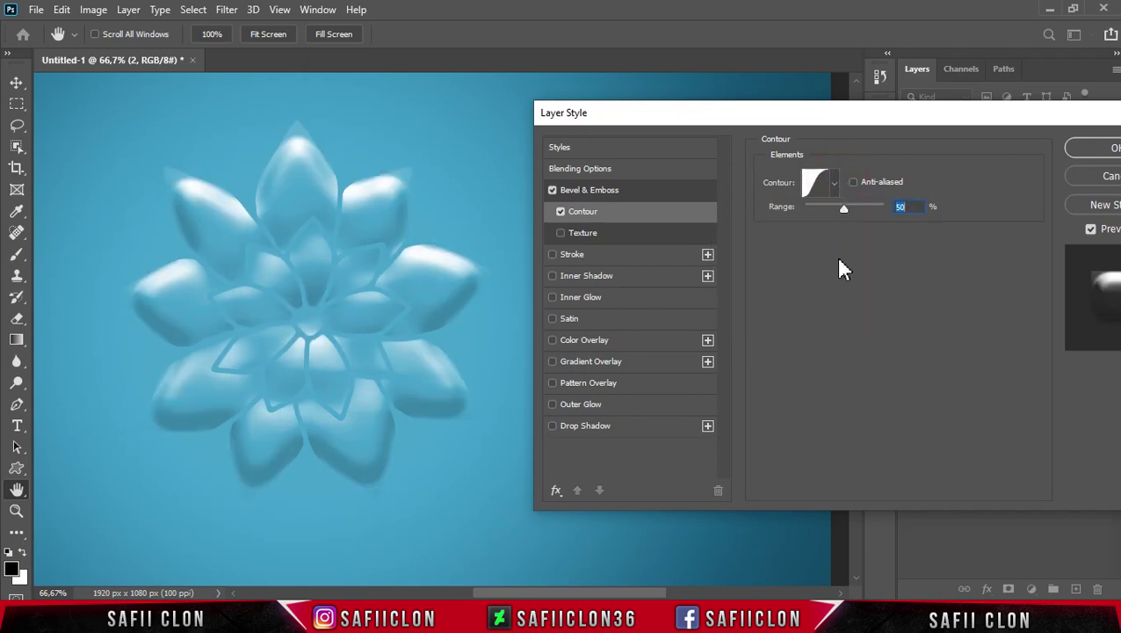
click(579, 255)
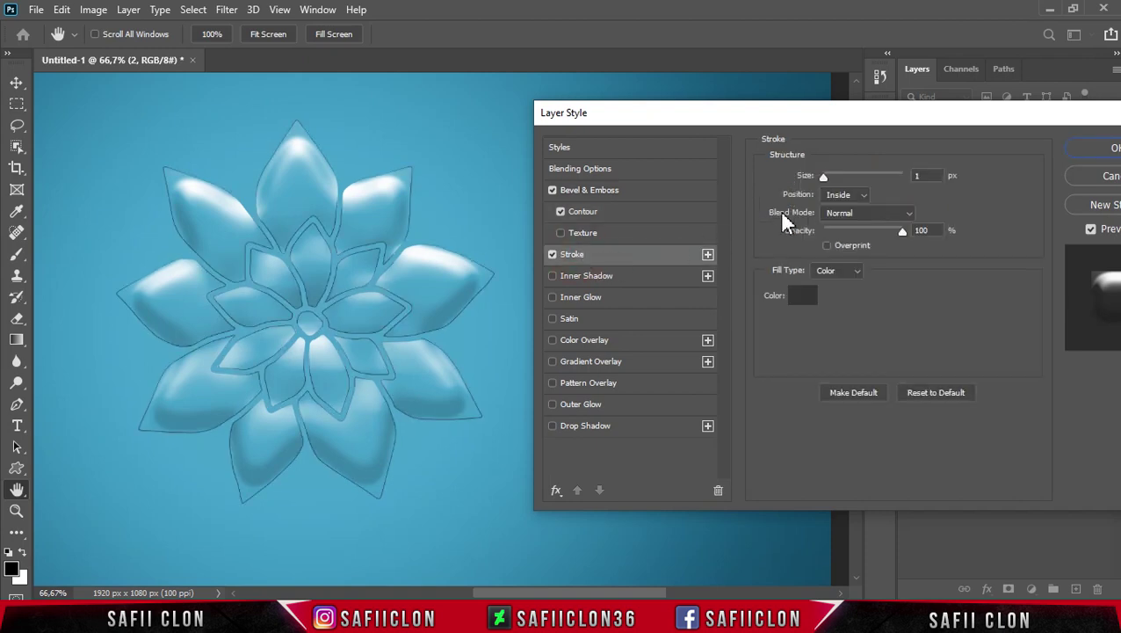
Set the stroke to 3 px Outside, Normal blending, 100% opacity with a Gradient fill type
click(826, 178)
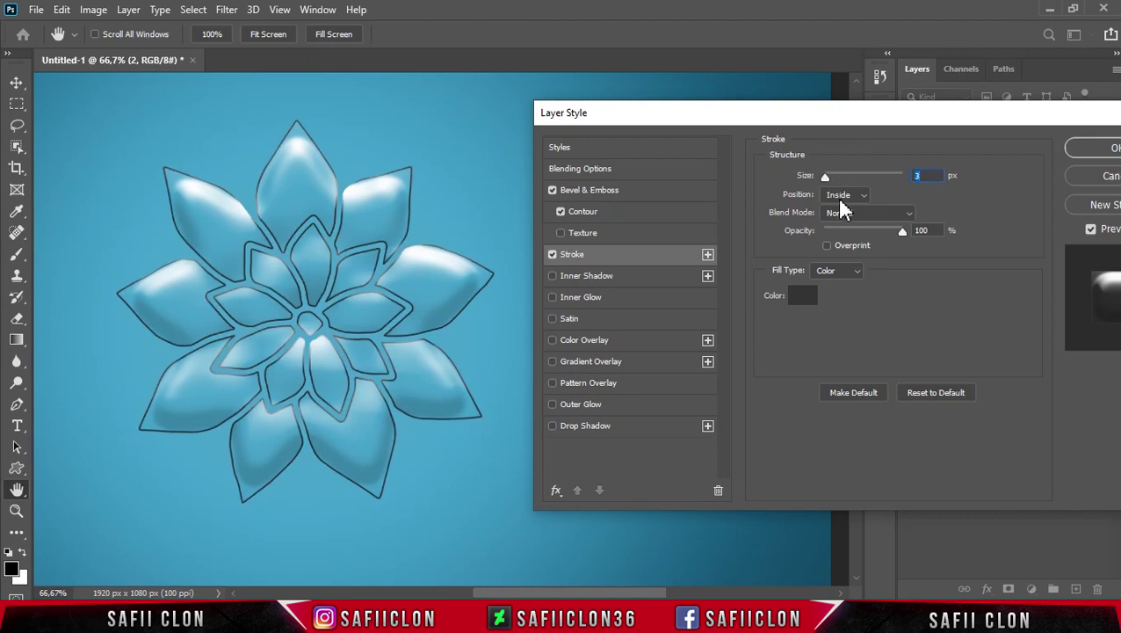
click(845, 195)
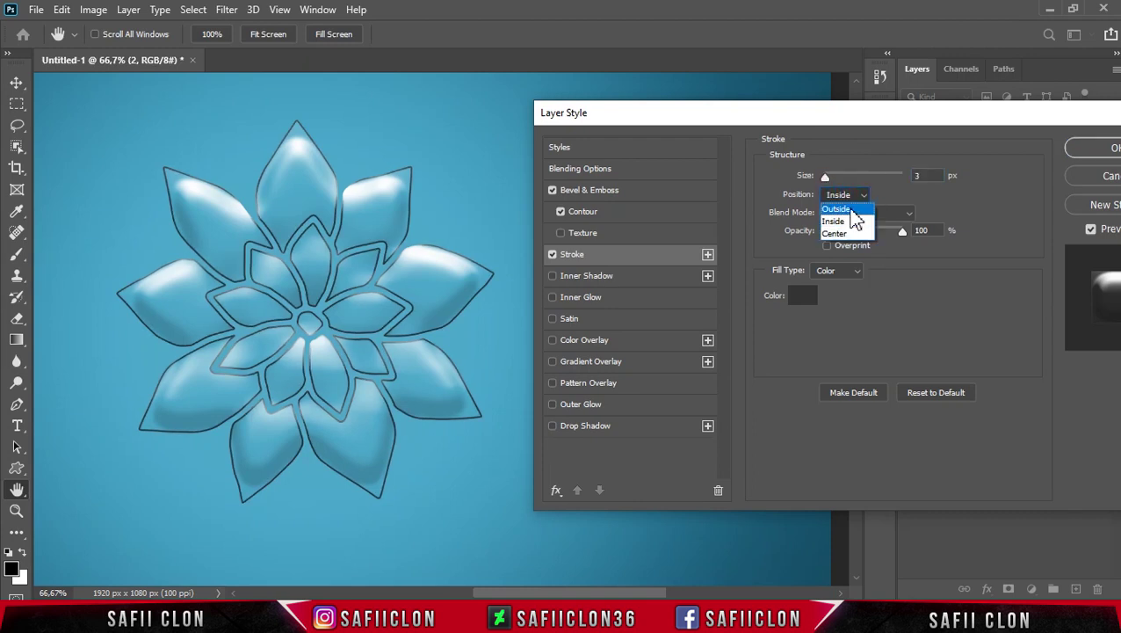
click(839, 209)
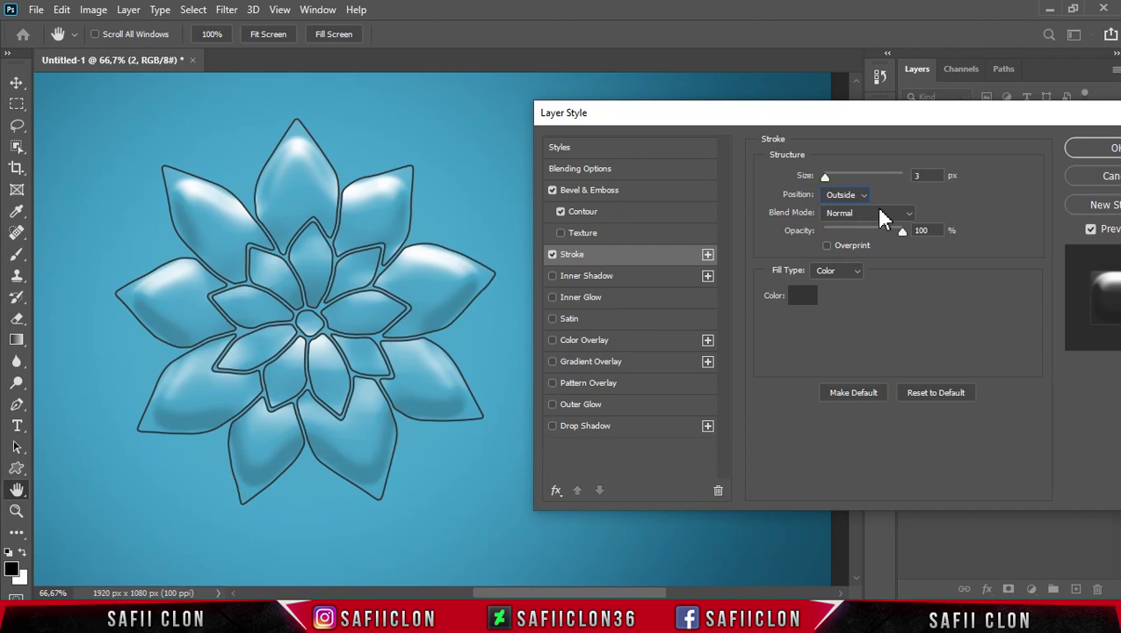
click(861, 213)
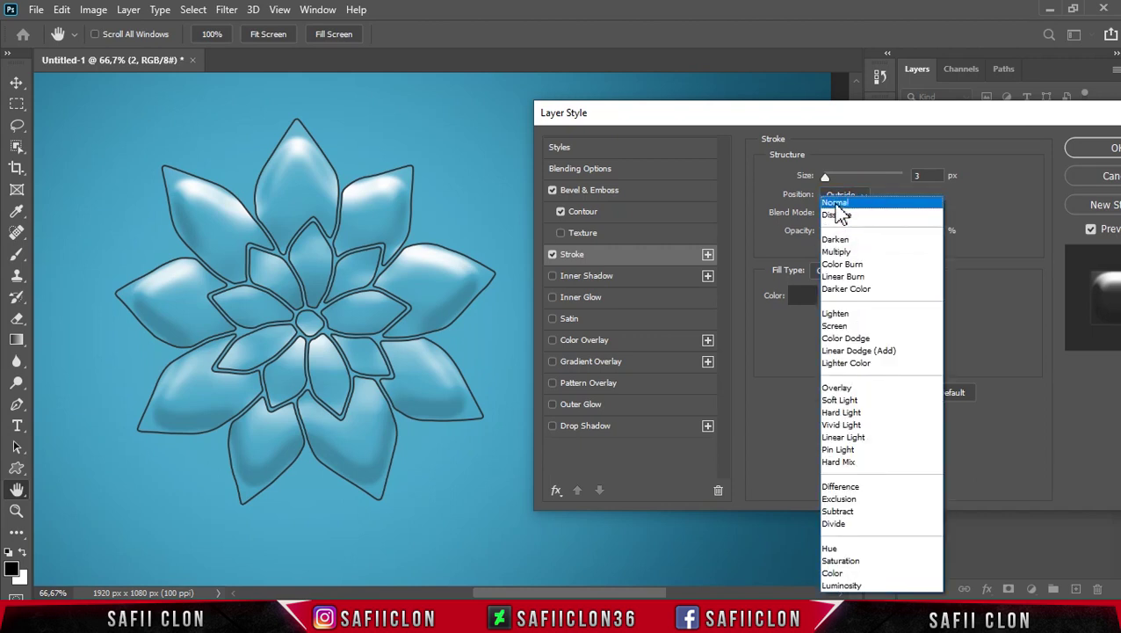
click(839, 203)
double_click(918, 231)
click(857, 272)
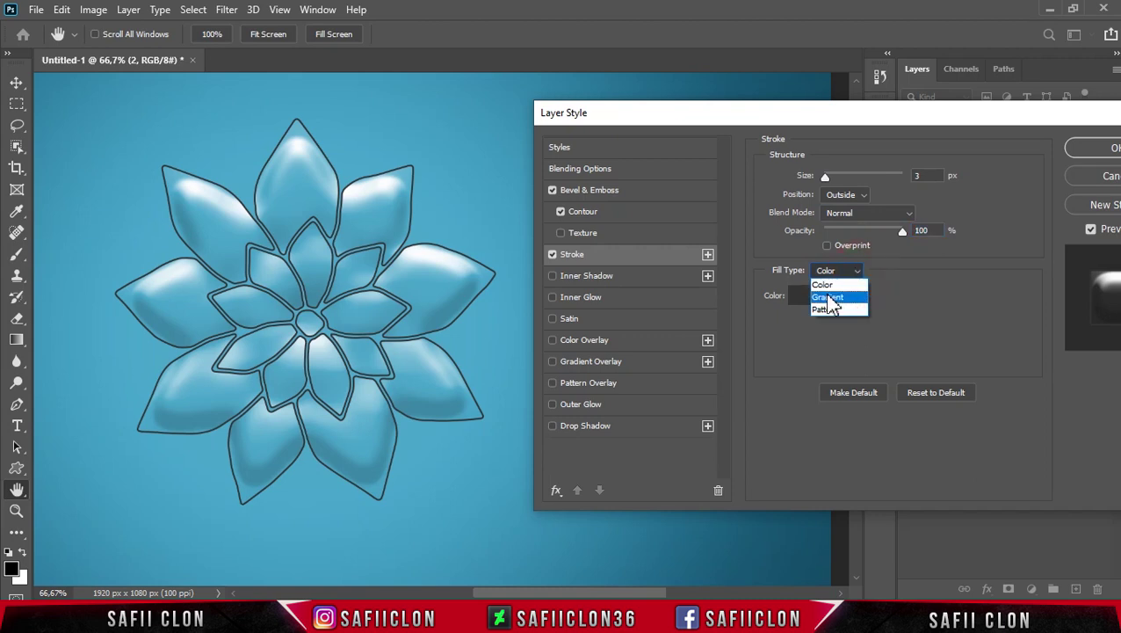
click(837, 292)
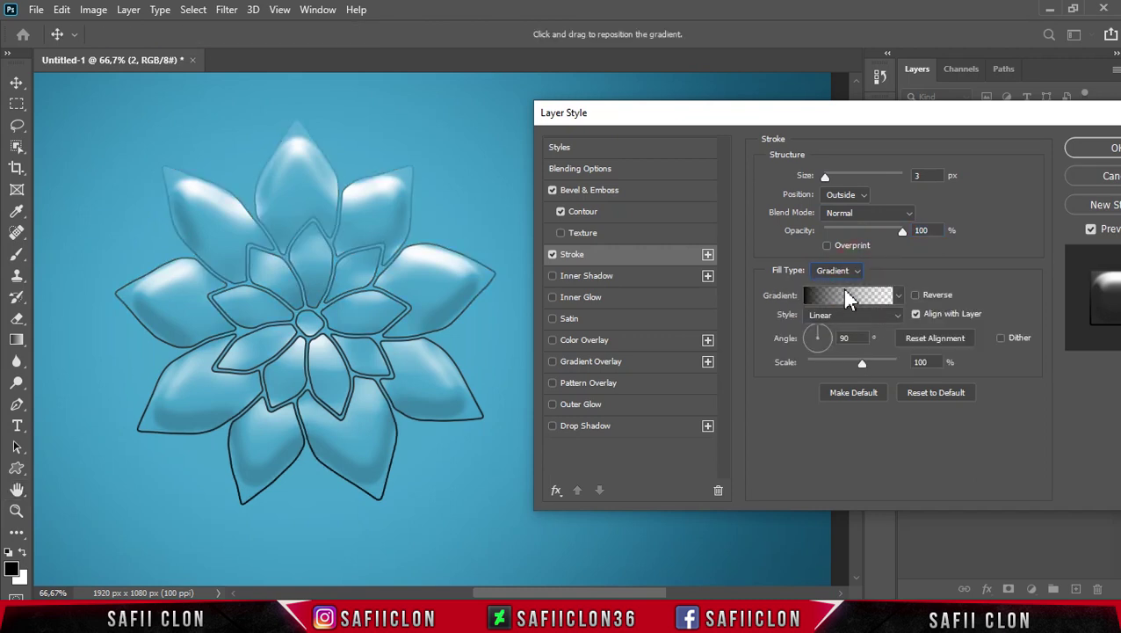
Start the stroke gradient from the Black, White preset and make the left stop #4a93fb
click(846, 295)
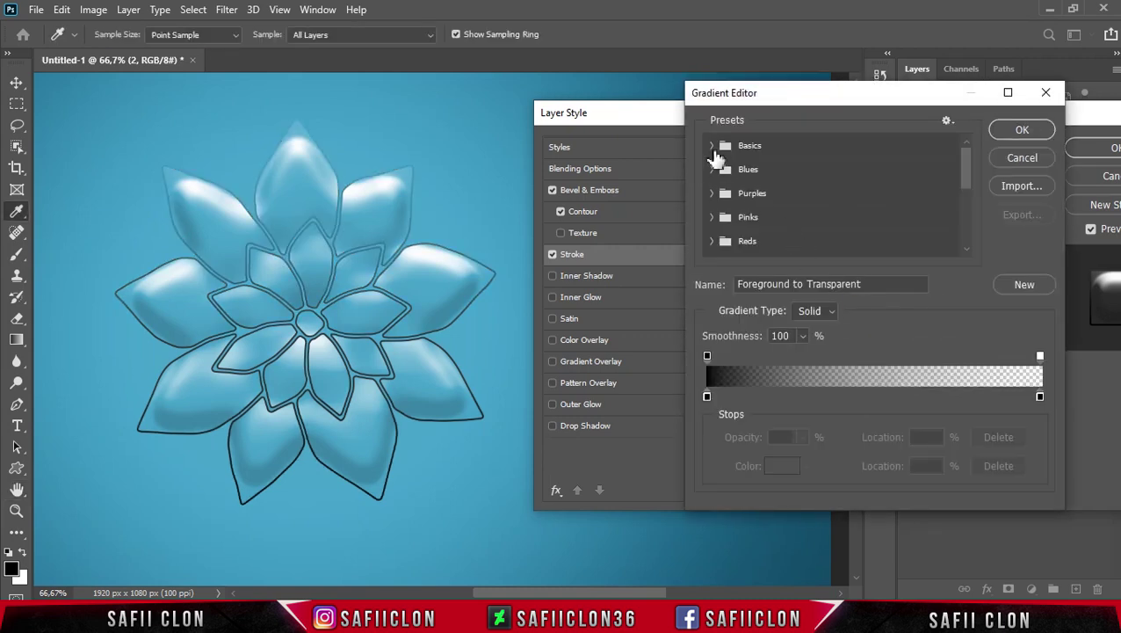
click(713, 146)
click(785, 170)
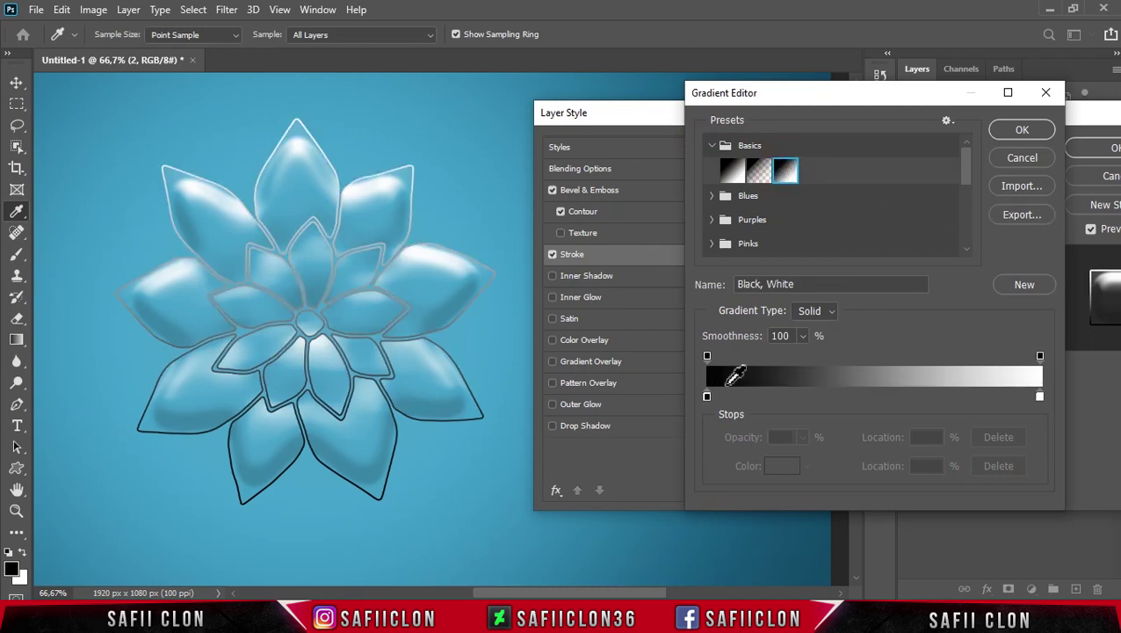
click(707, 396)
click(782, 468)
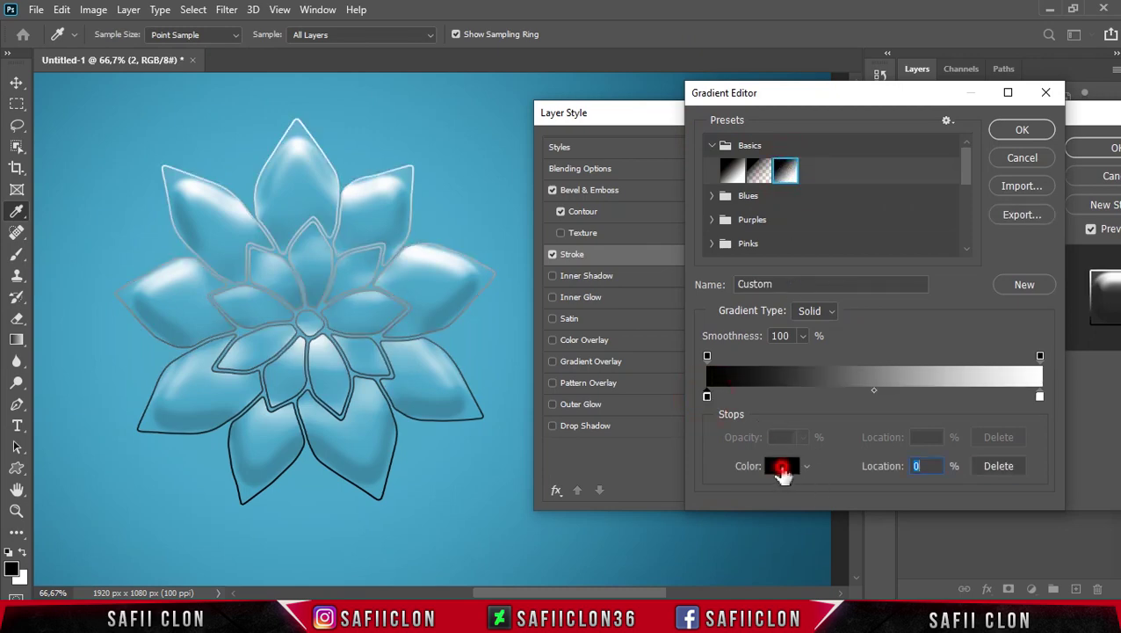
click(931, 373)
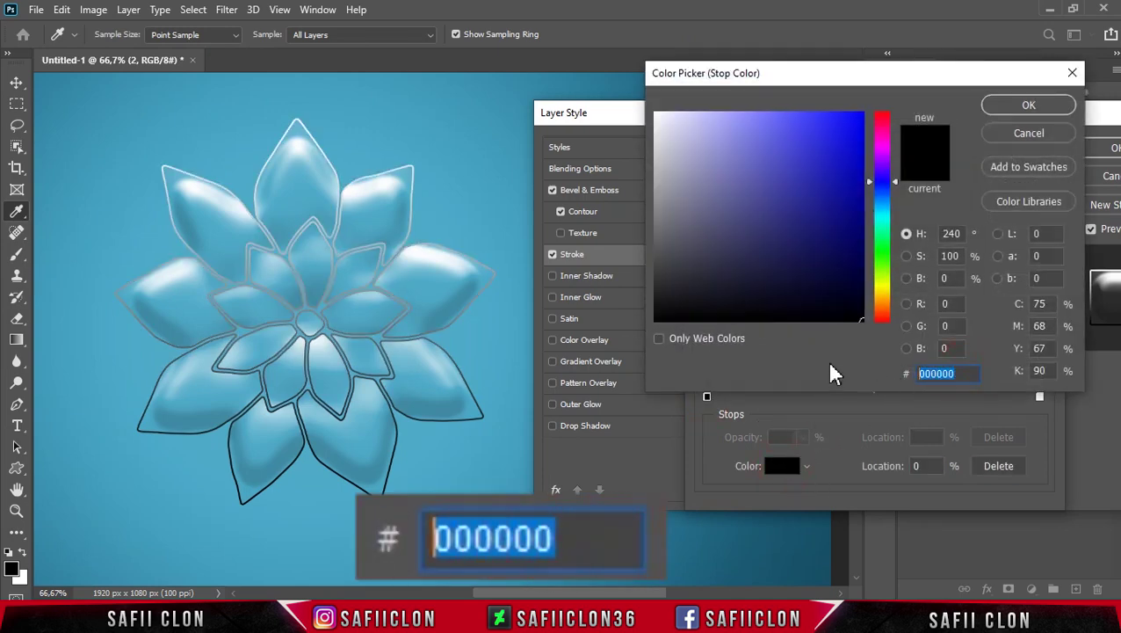
text(4a9)
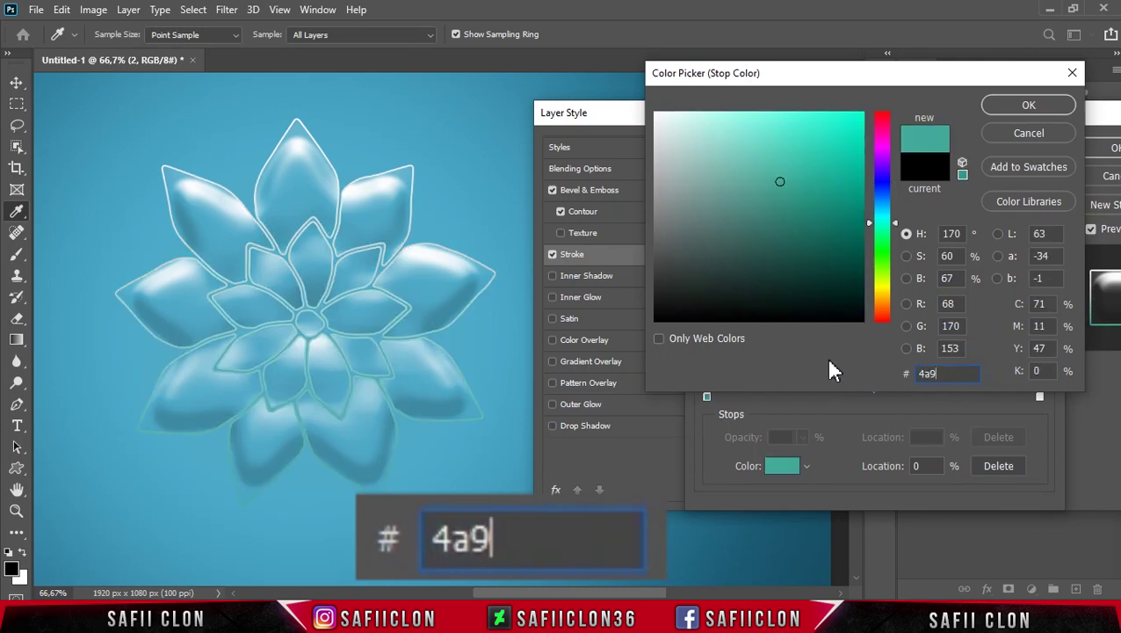
text(3fb)
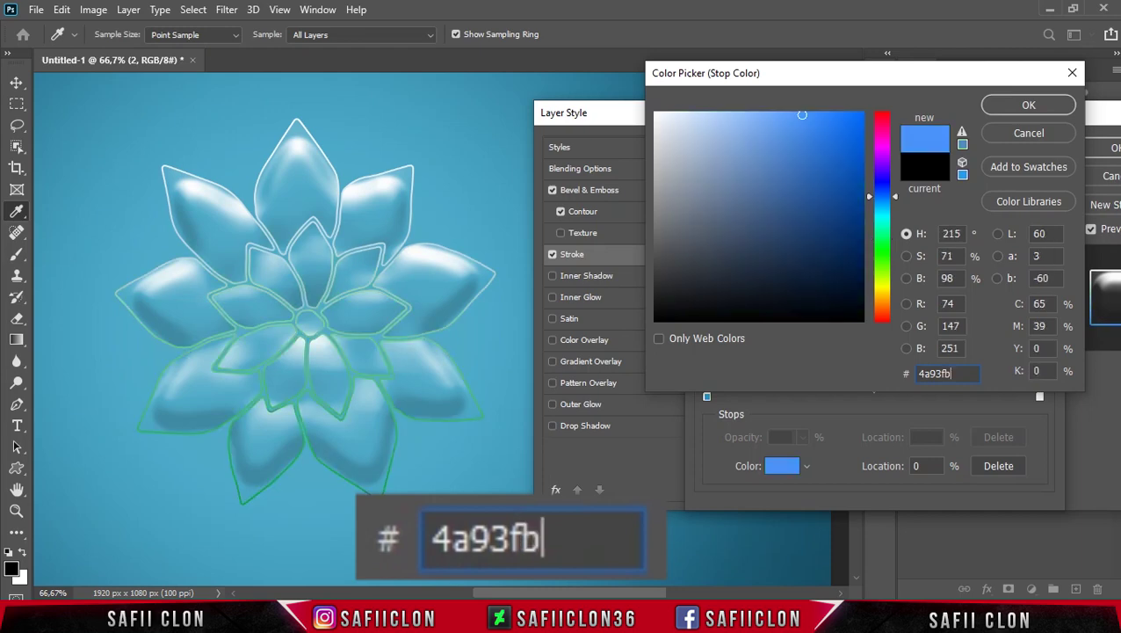
click(1013, 106)
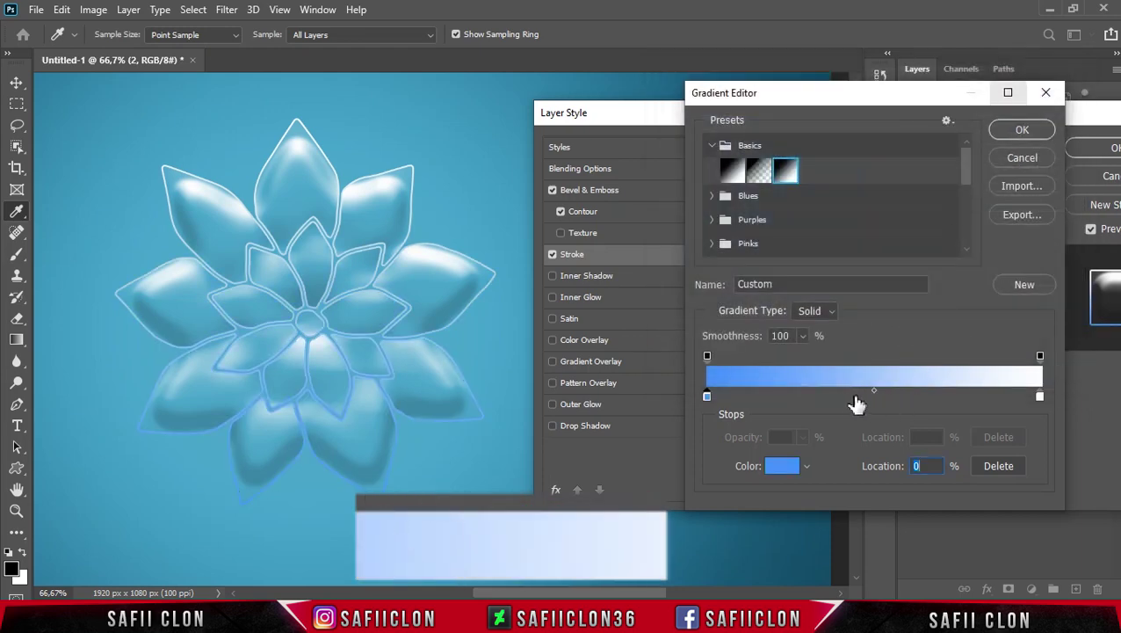
Add a pale blue #b6dcff middle stop to the stroke gradient
click(859, 397)
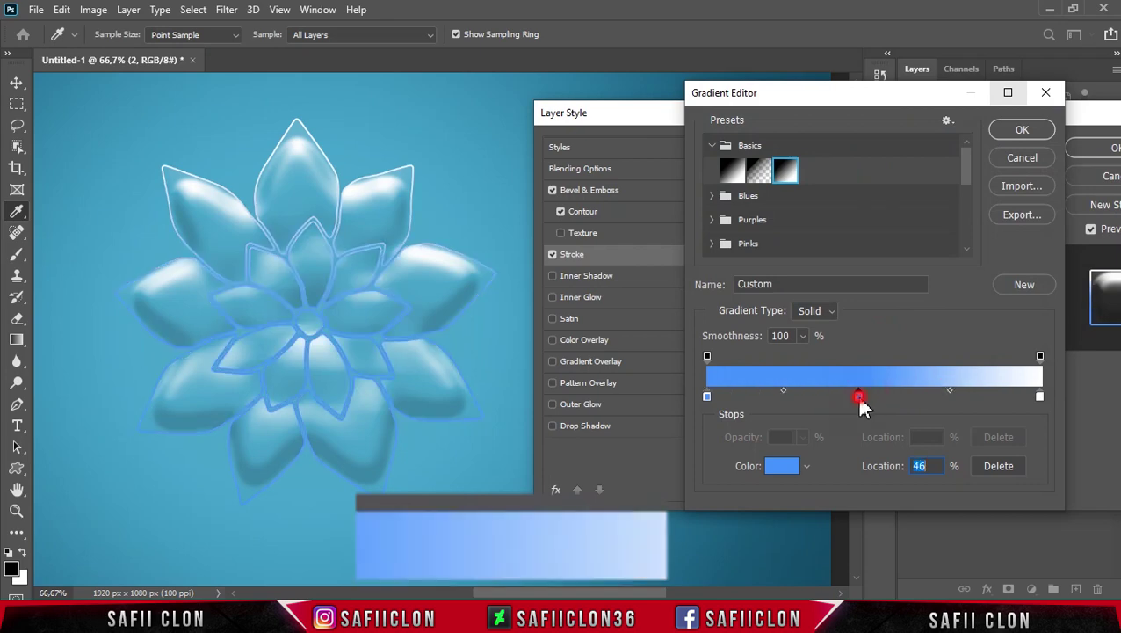
click(785, 469)
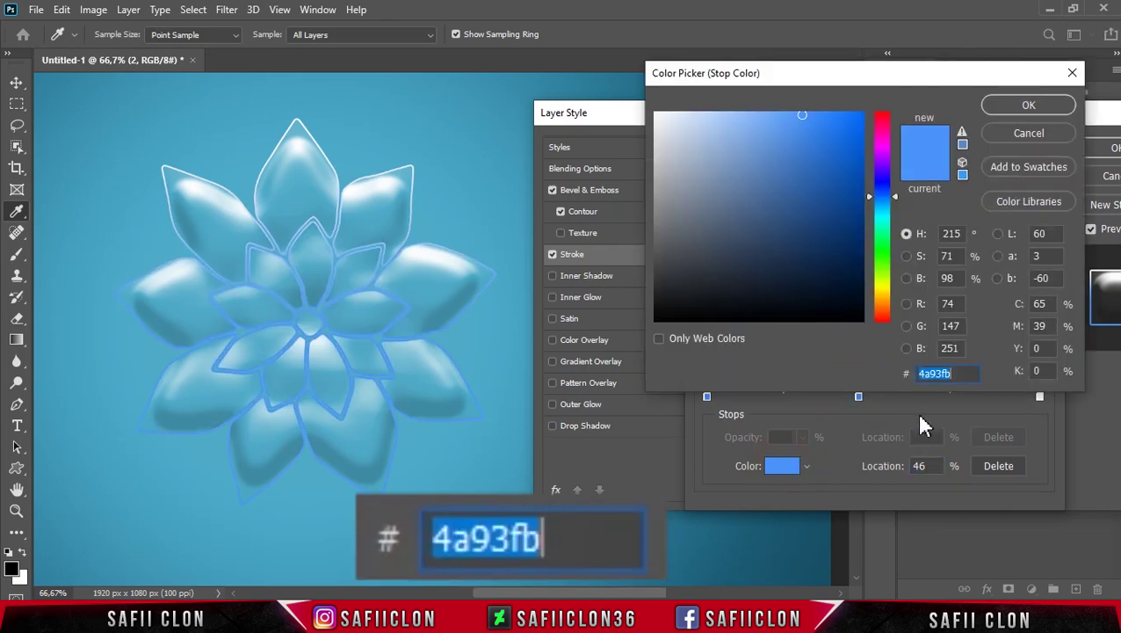
text(b)
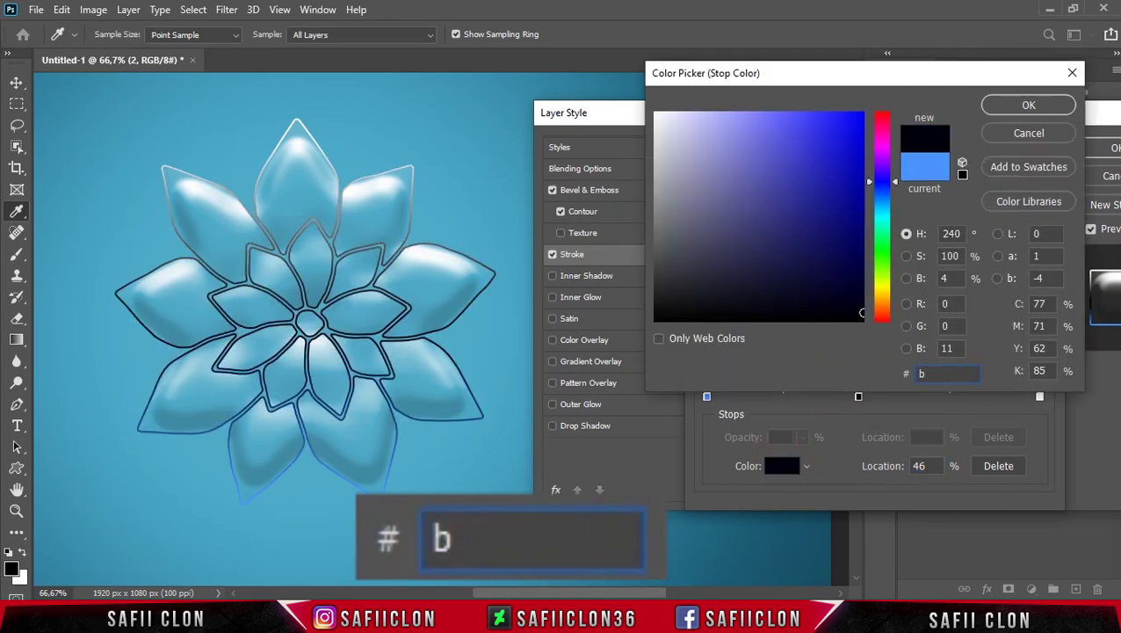
text(6dc)
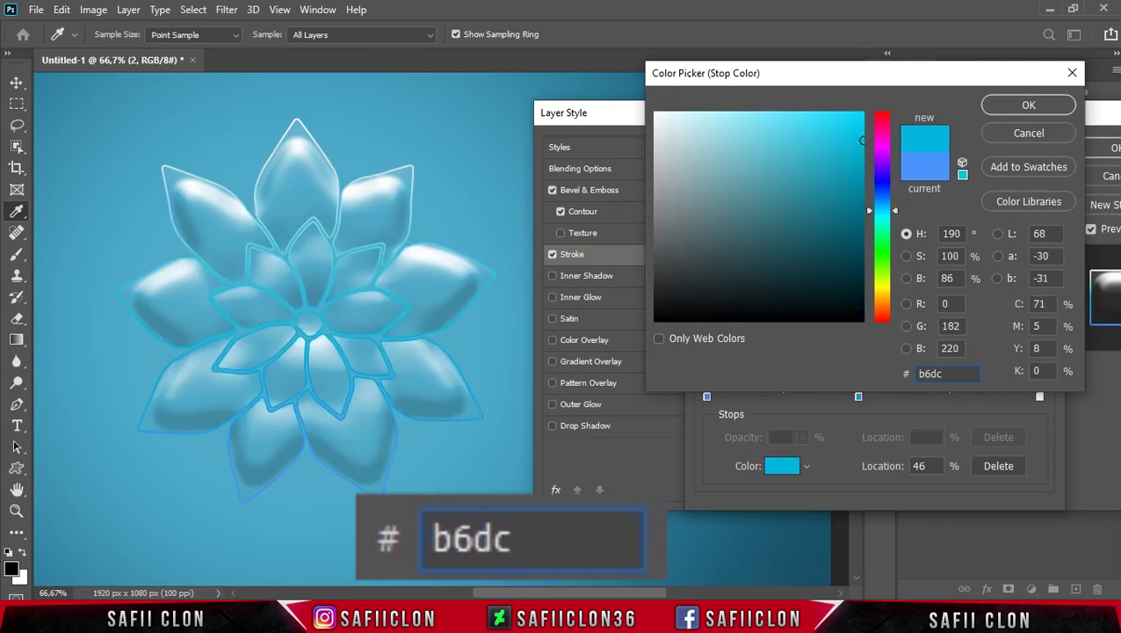
text(ff)
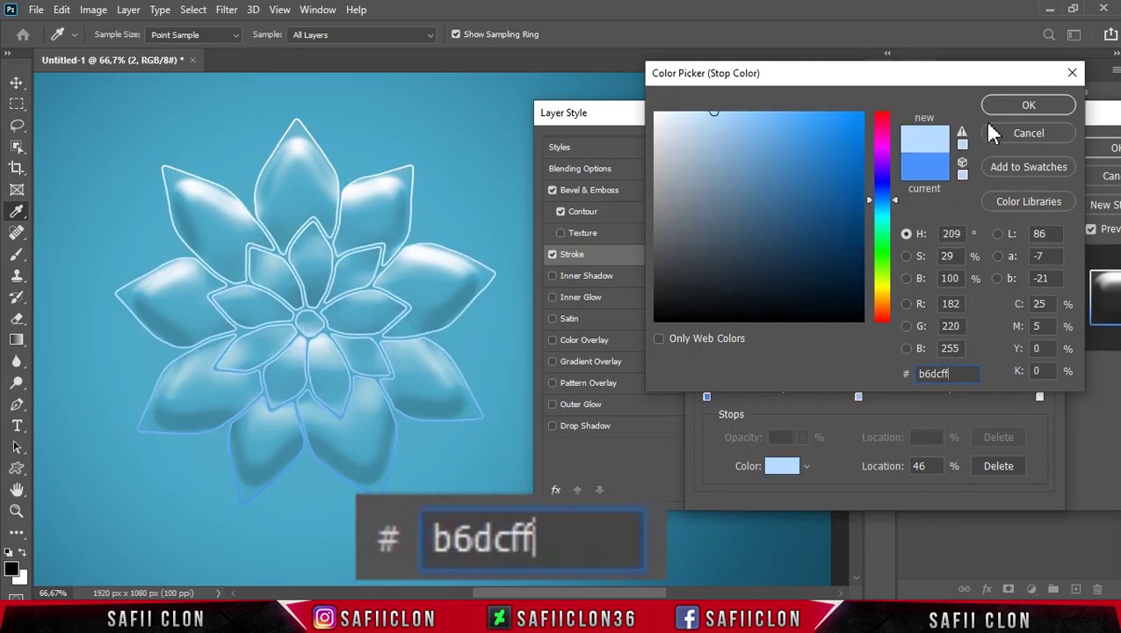
click(998, 105)
Make the end stop #72beff, move the middle stop to 47%, and accept the gradient
click(1040, 397)
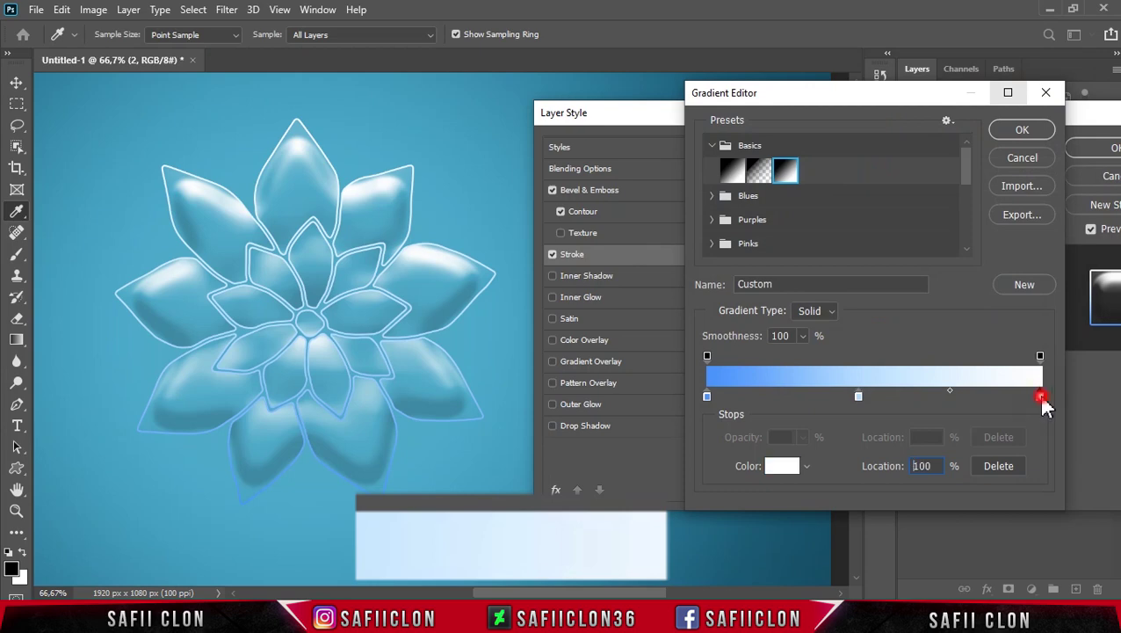
click(783, 466)
double_click(953, 375)
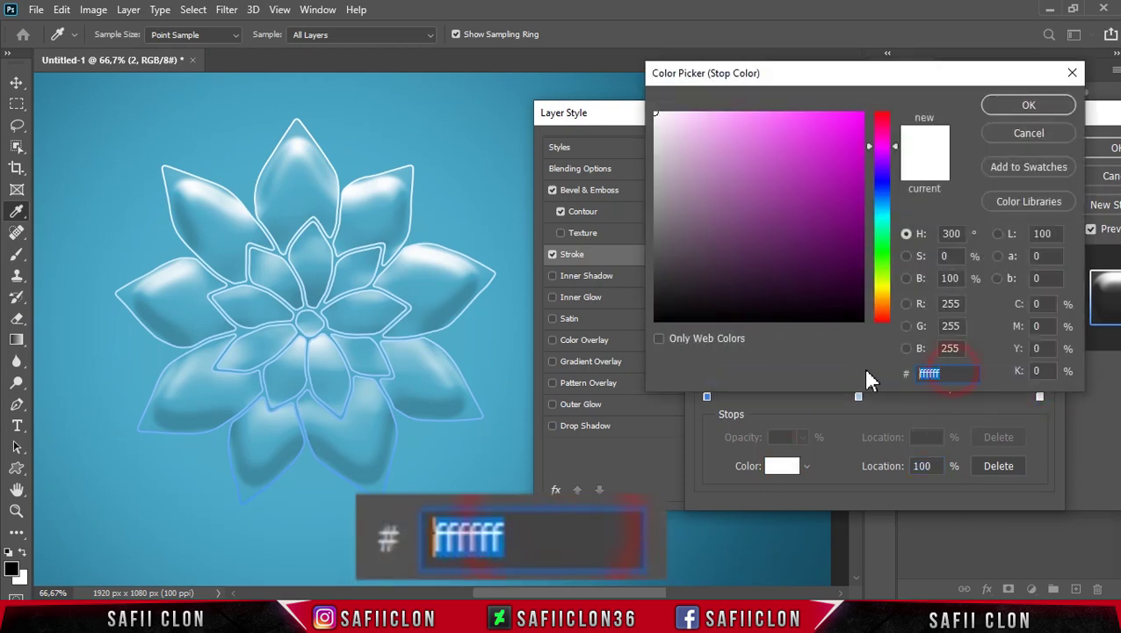
text(72be)
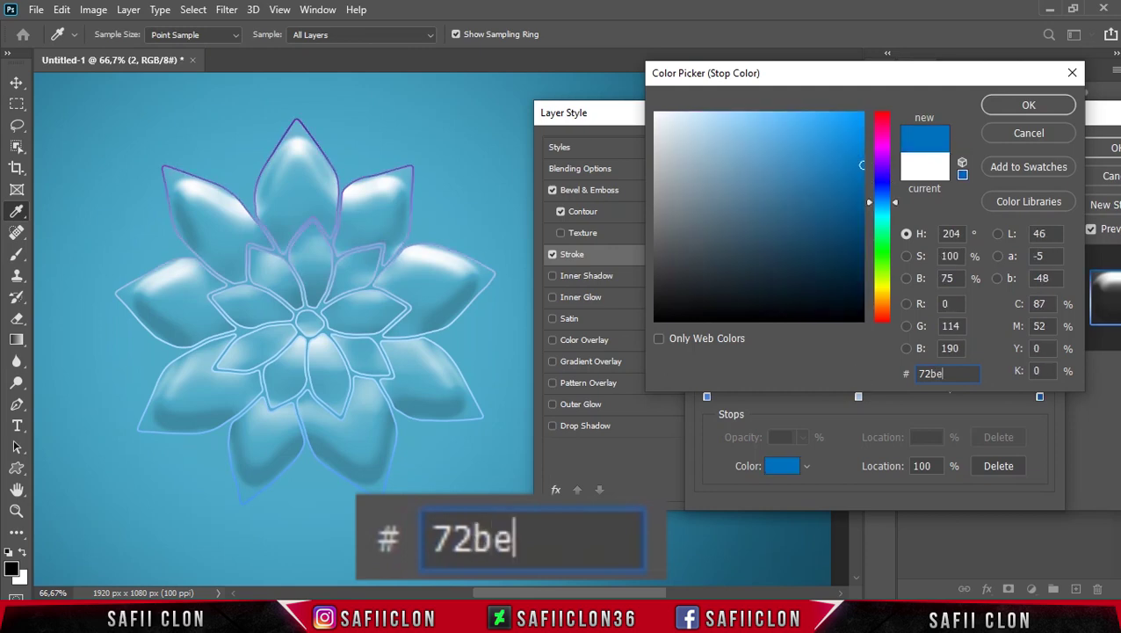
text(ff)
double_click(957, 372)
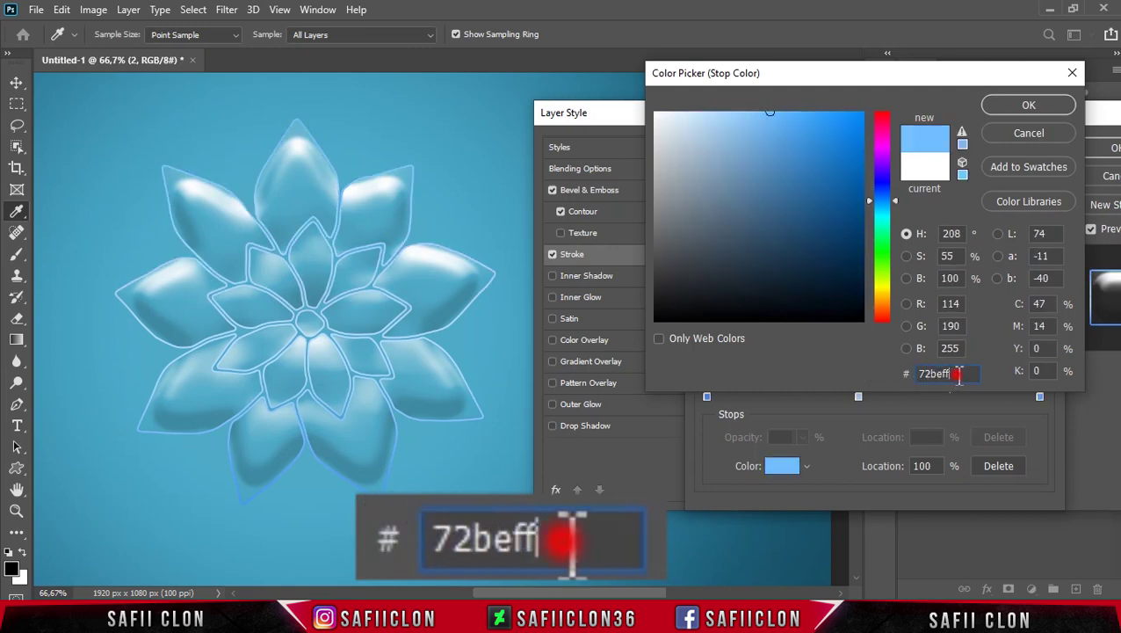
click(1027, 104)
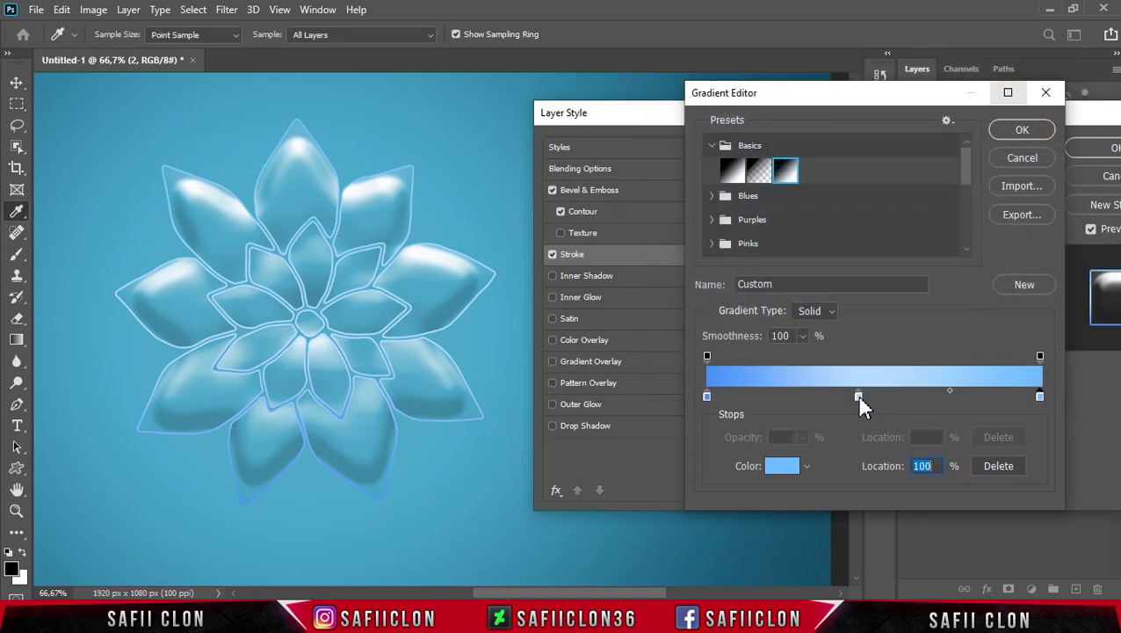
drag(858, 396, 862, 396)
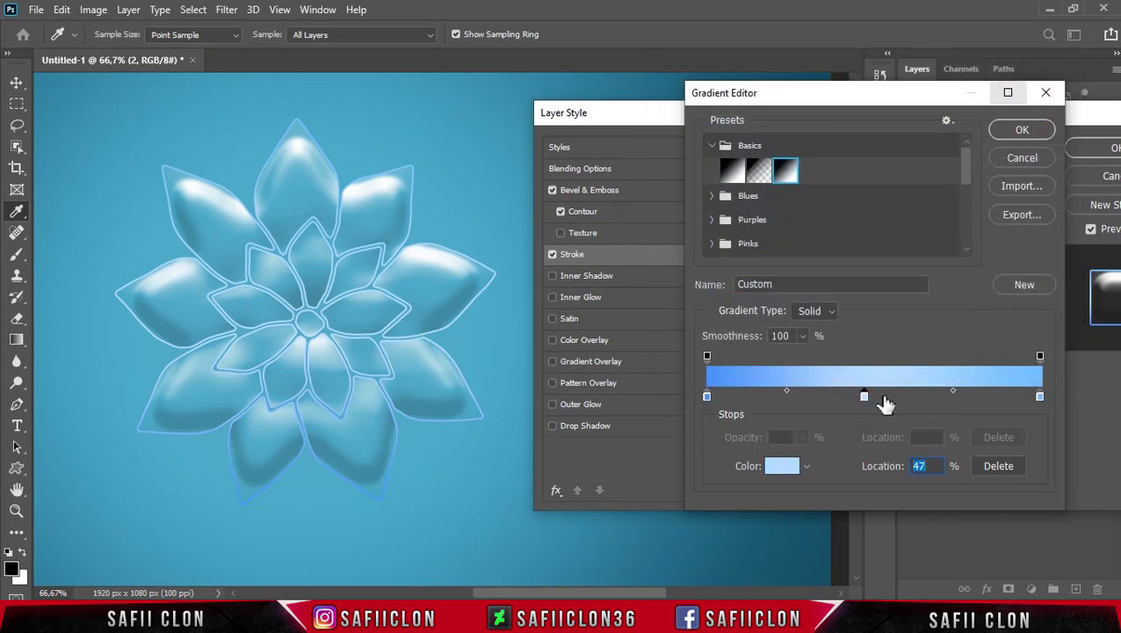
click(1022, 130)
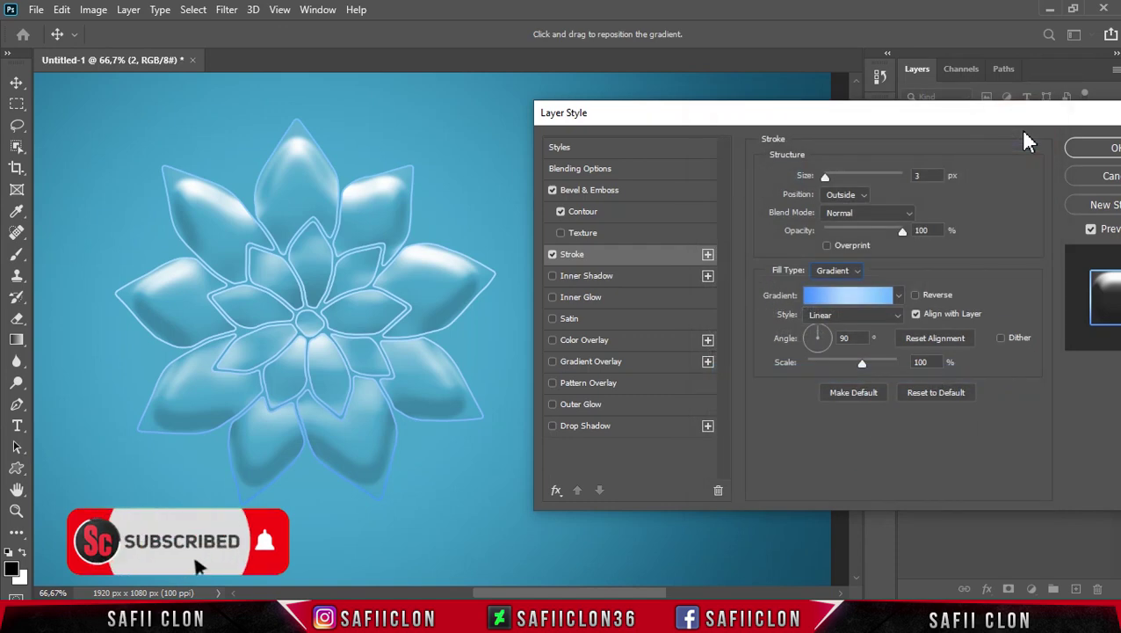
Keep the stroke gradient's Linear style, check its scale, and enable Inner Shadow
click(888, 315)
click(834, 310)
click(921, 362)
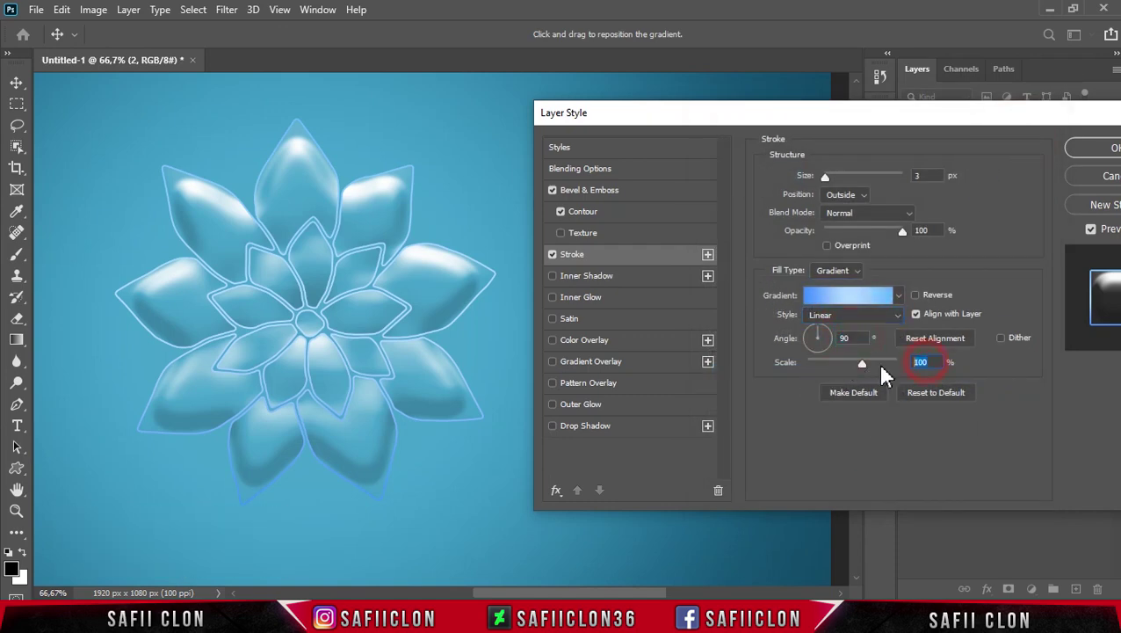
click(598, 277)
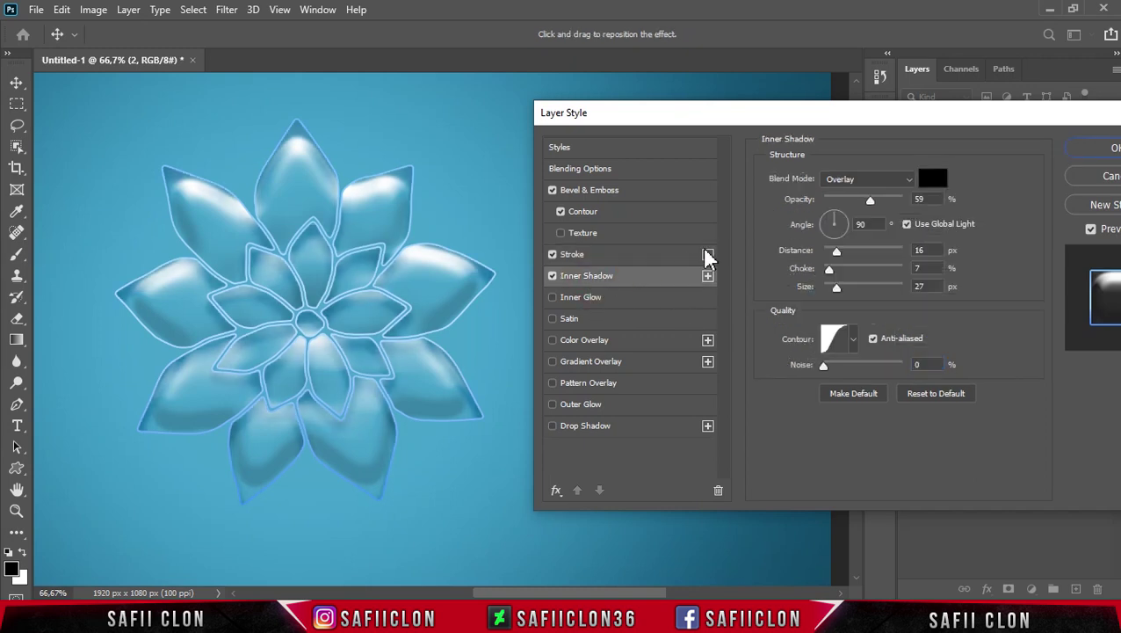
Set the inner shadow to Normal blending, black colour and 52% opacity
click(861, 182)
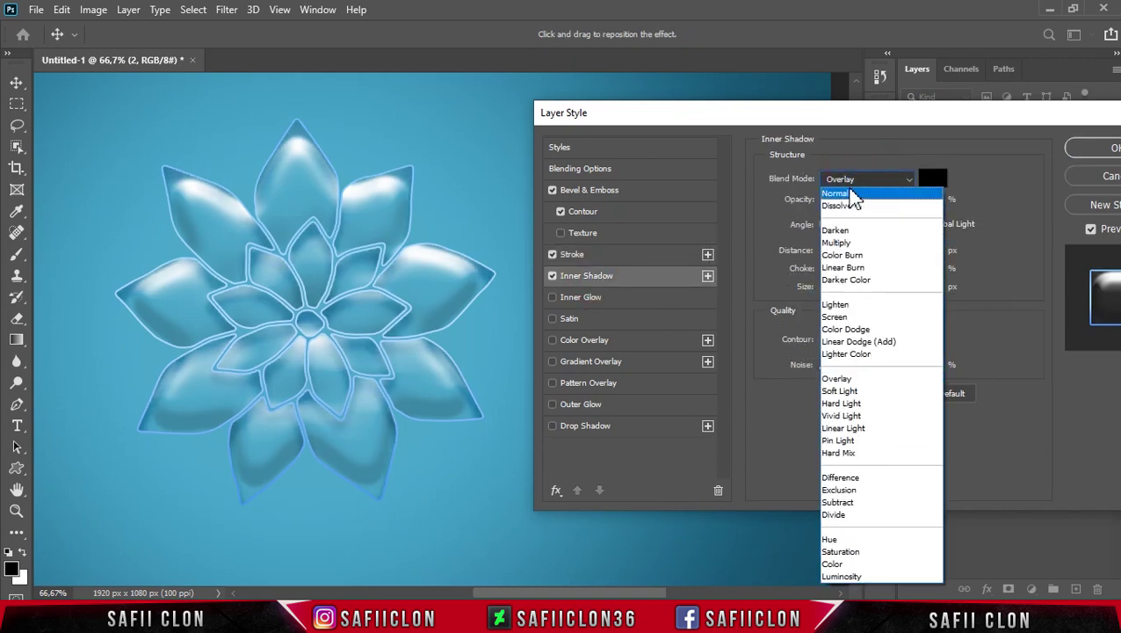
click(850, 190)
click(932, 179)
click(673, 305)
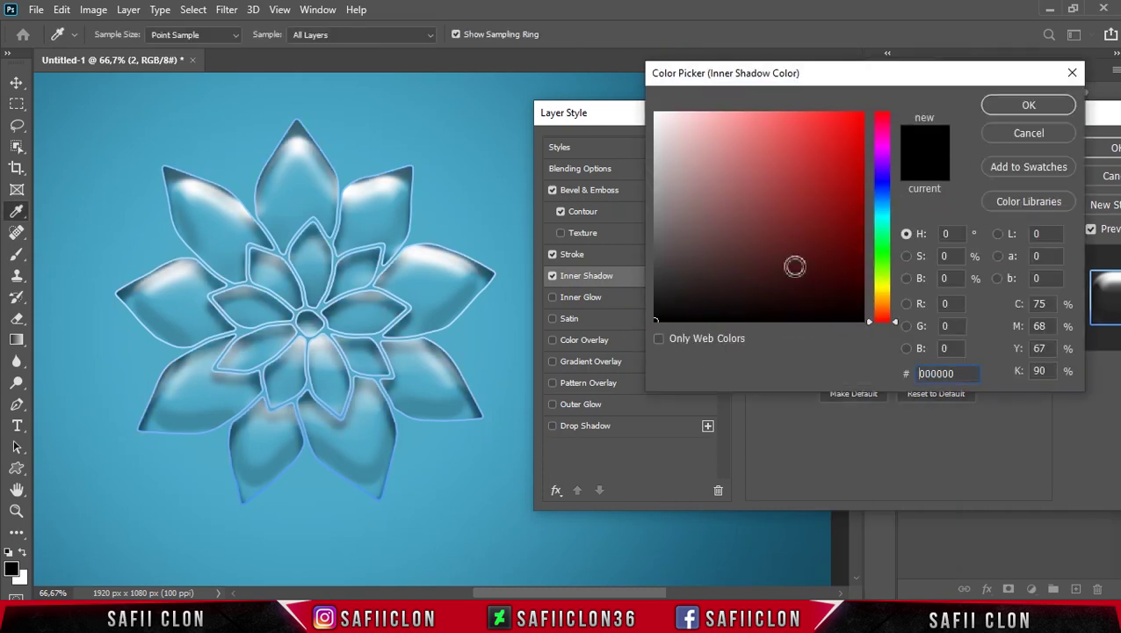
click(1024, 109)
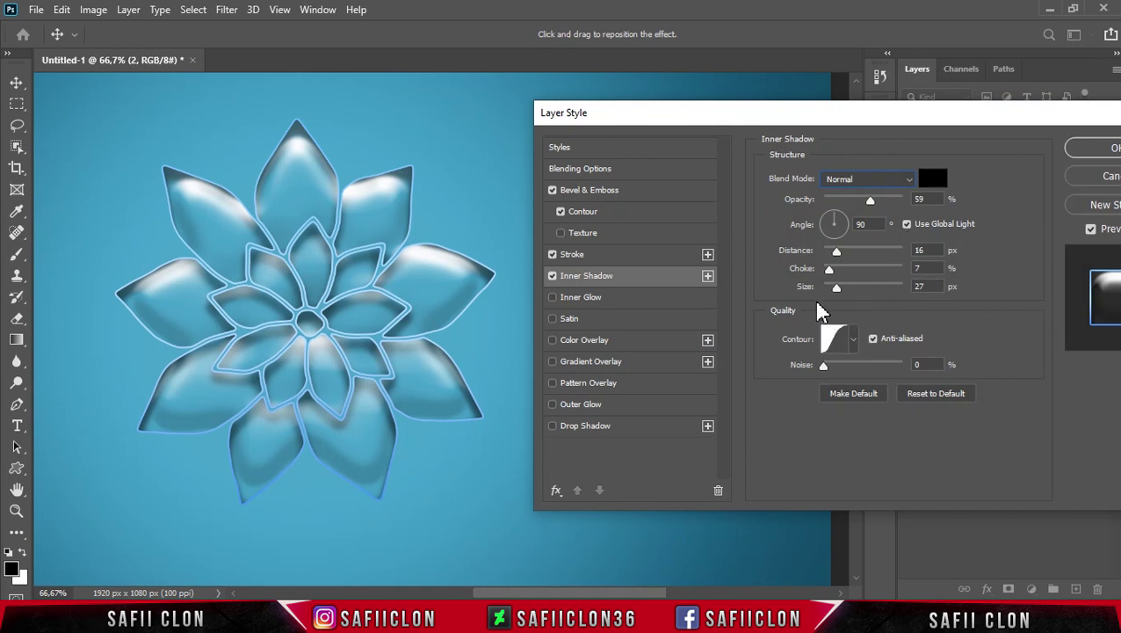
click(870, 204)
drag(870, 204, 865, 208)
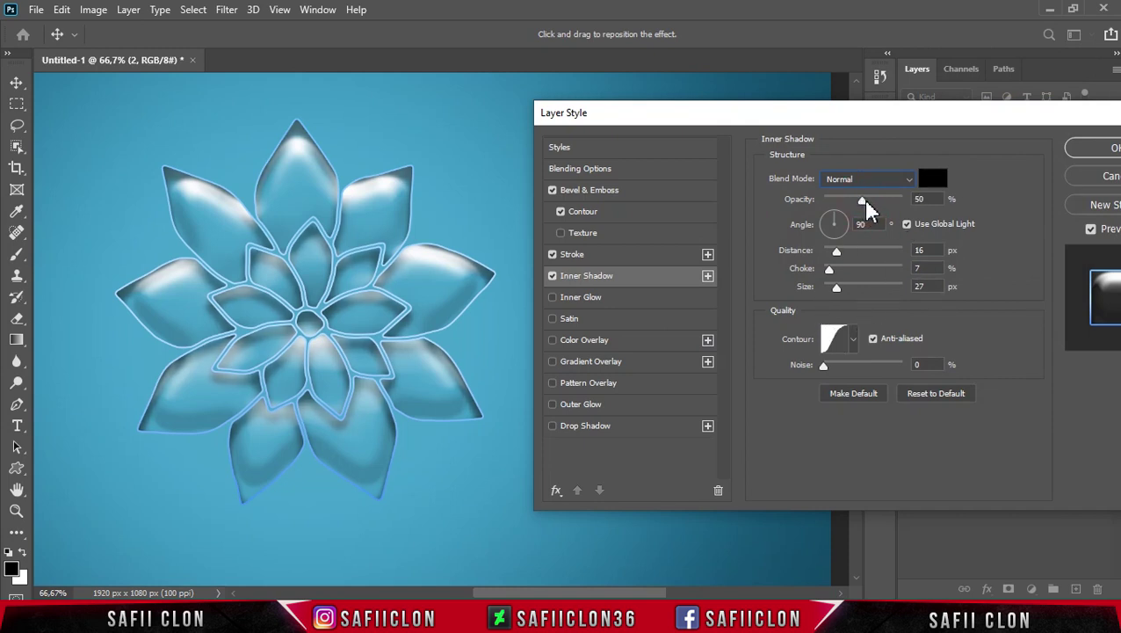
Give the inner shadow 21 px distance, 0 choke and a cone contour, and enable Inner Glow
click(861, 224)
drag(838, 252, 843, 256)
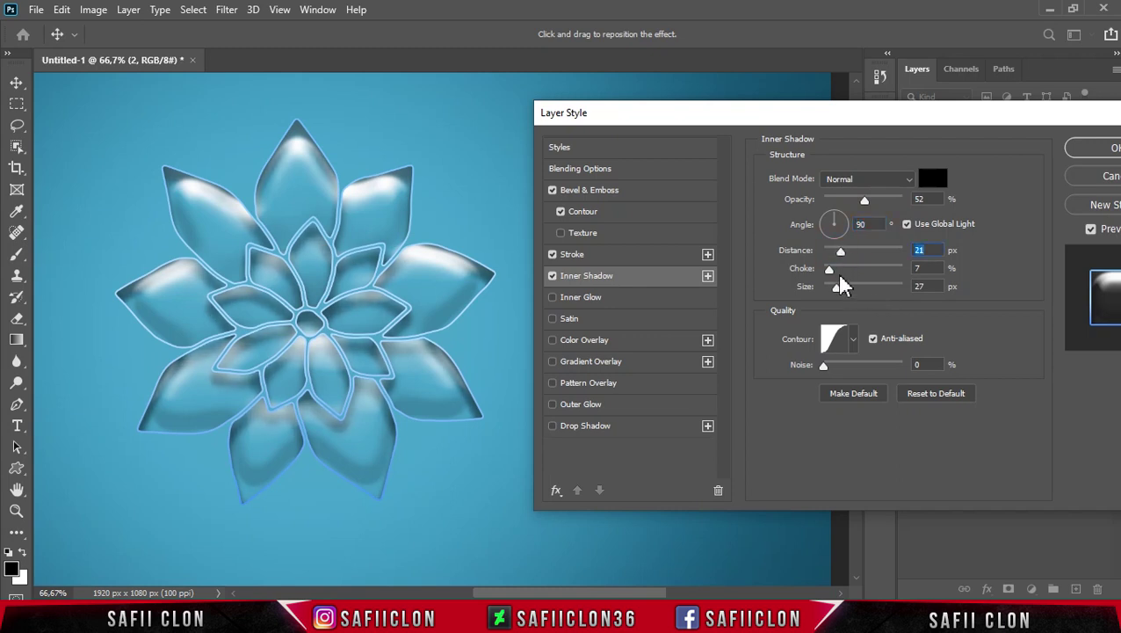
mouse_move(831, 270)
mouse_down()
mouse_move(837, 281)
mouse_move(826, 270)
mouse_up()
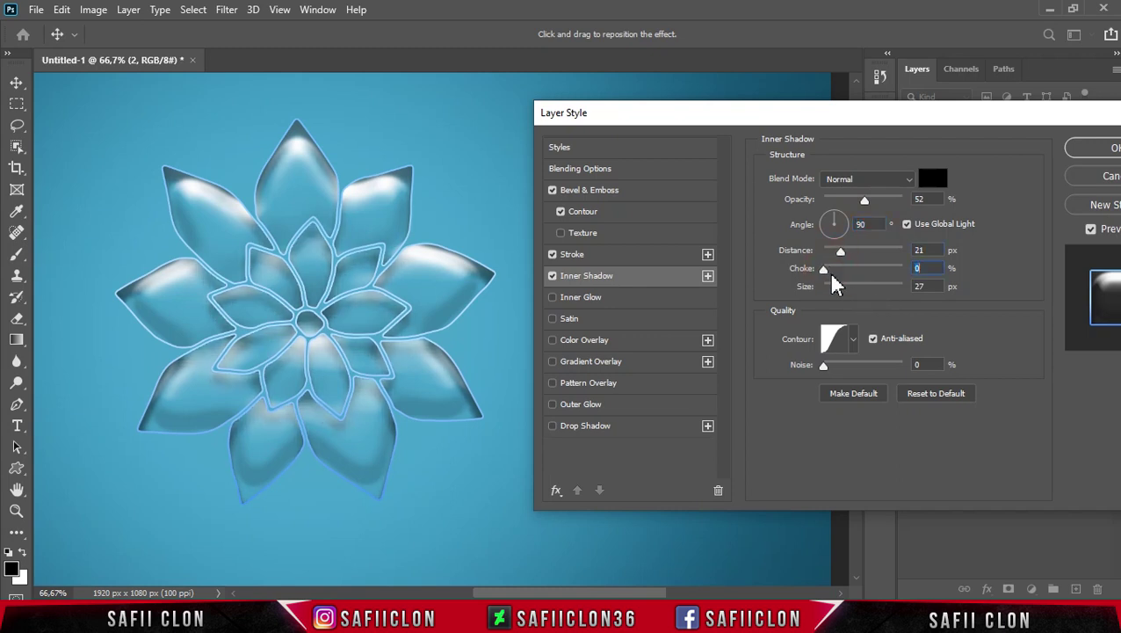
click(838, 289)
click(853, 340)
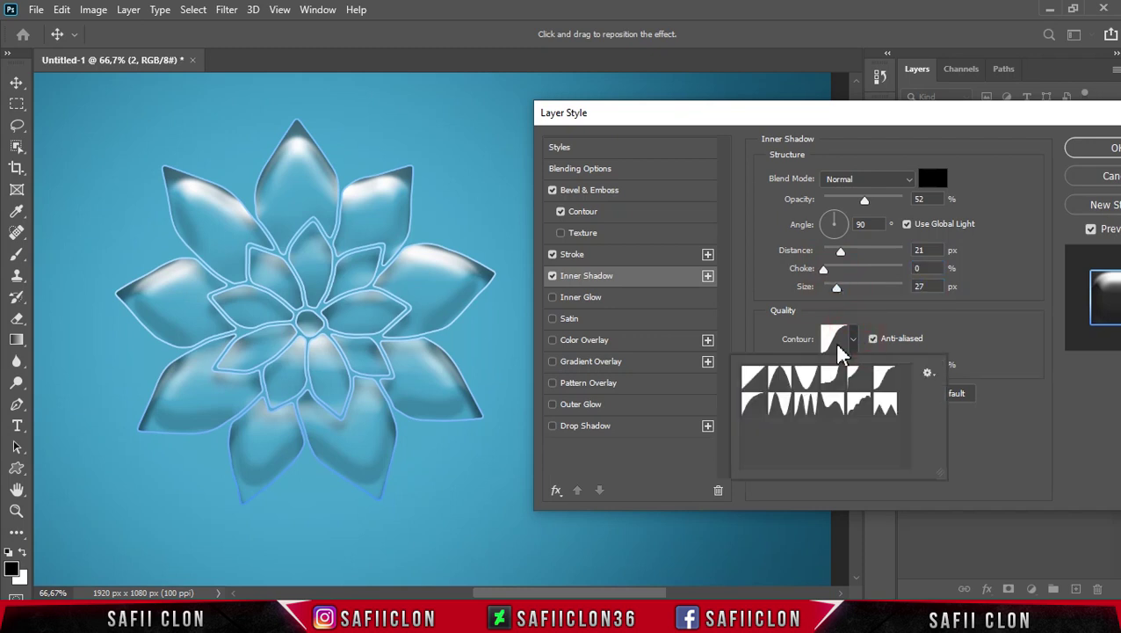
click(782, 380)
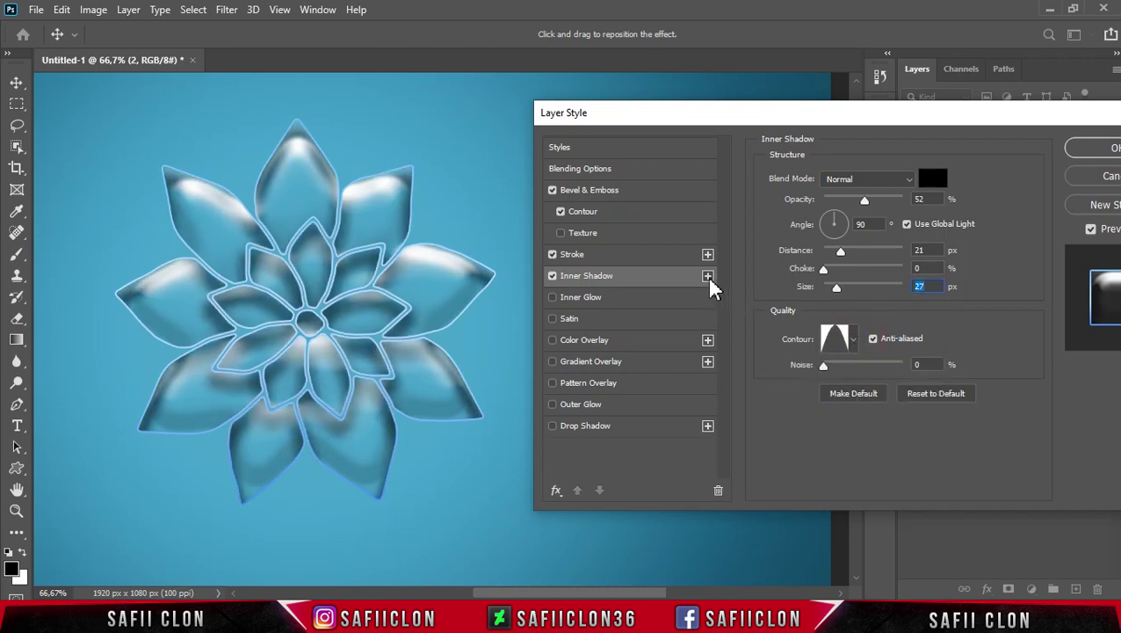
click(586, 303)
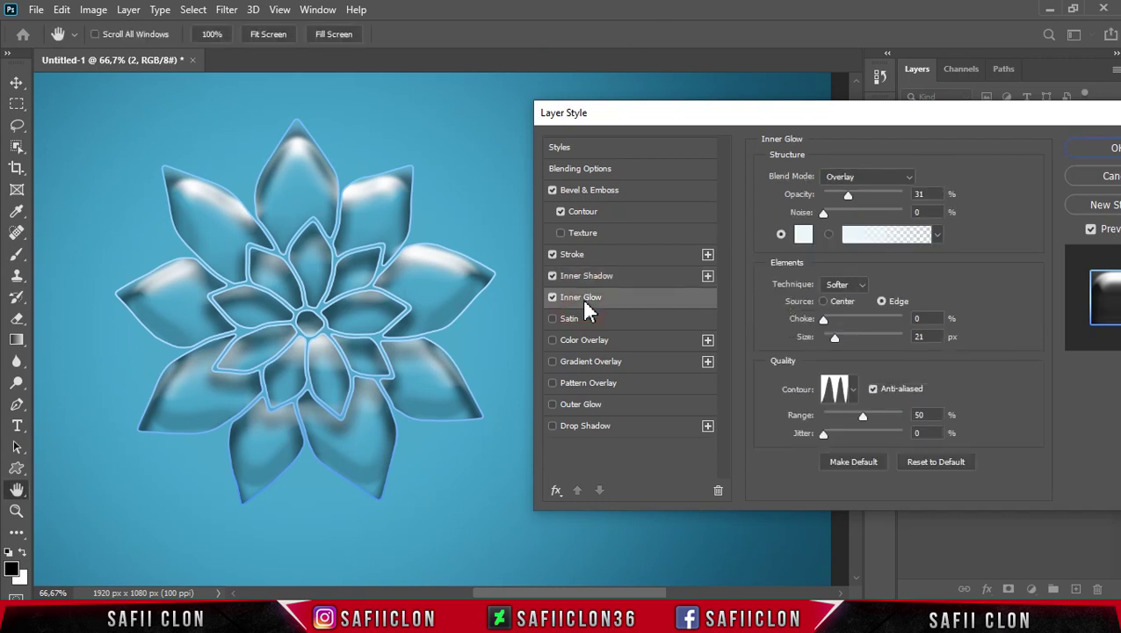
Set the inner glow to Lighten blending at 26% with a near-black colour
click(857, 180)
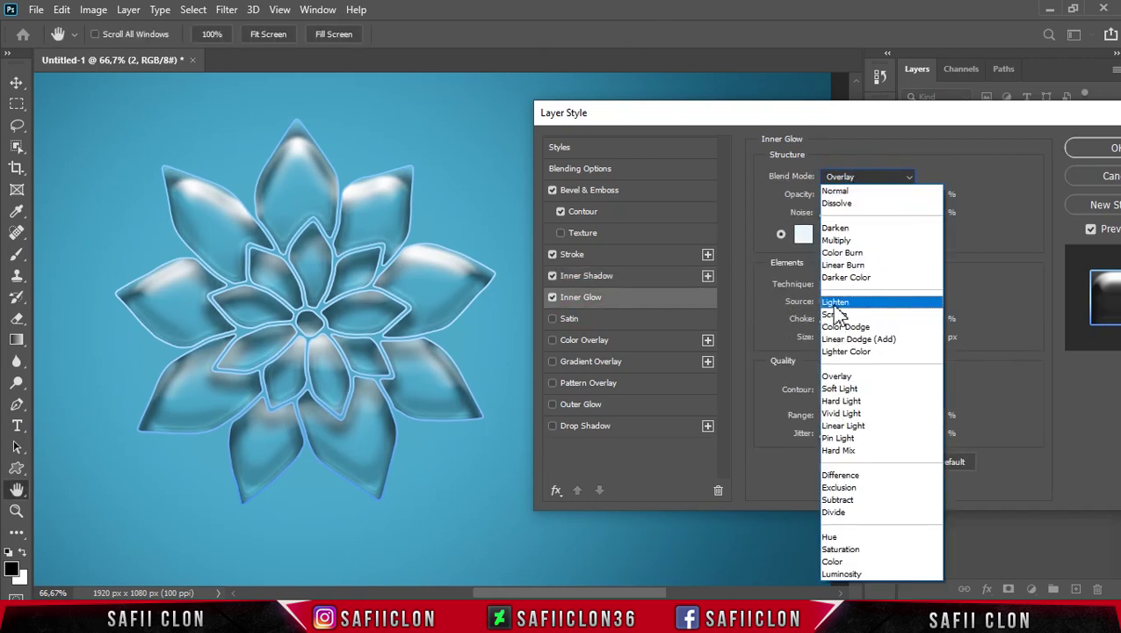
click(834, 304)
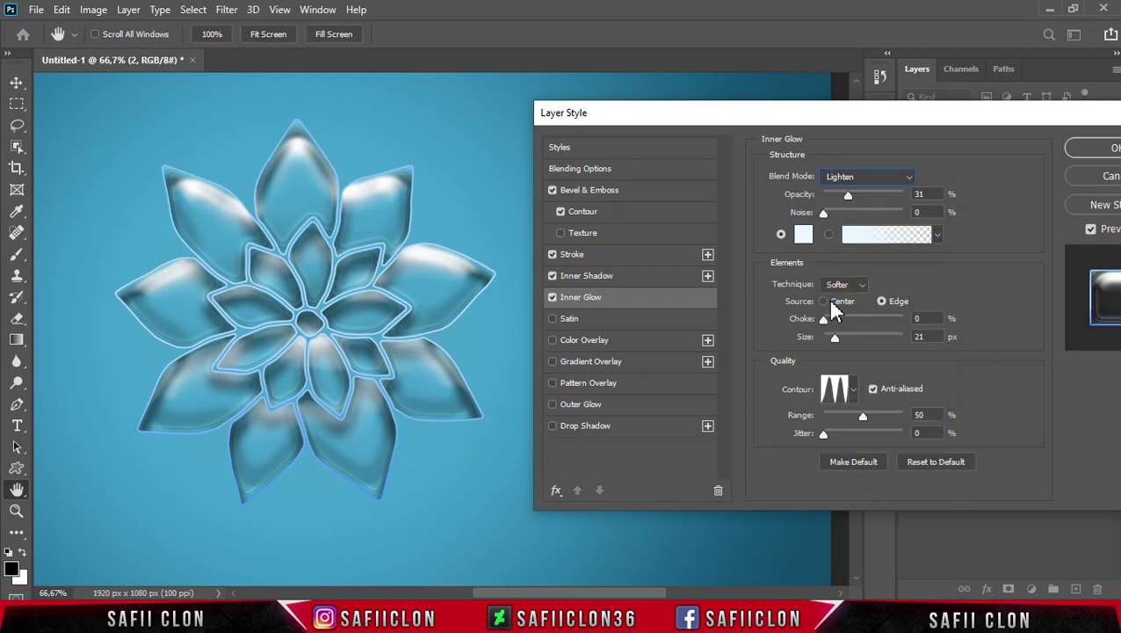
click(843, 194)
click(804, 234)
mouse_move(723, 201)
mouse_down()
mouse_move(644, 314)
mouse_move(791, 280)
mouse_move(654, 313)
mouse_up()
click(1007, 101)
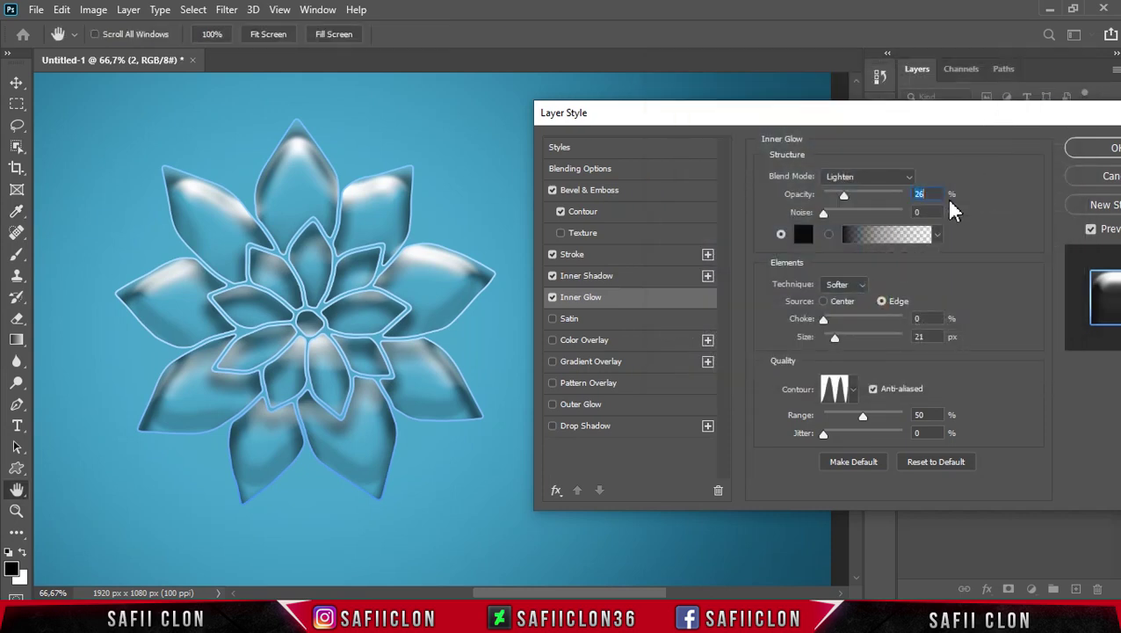
Give the inner glow Softer technique, 24 px size and a Linear contour, and enable Gradient Overlay
click(859, 288)
click(839, 300)
drag(835, 338, 837, 338)
click(851, 390)
click(756, 429)
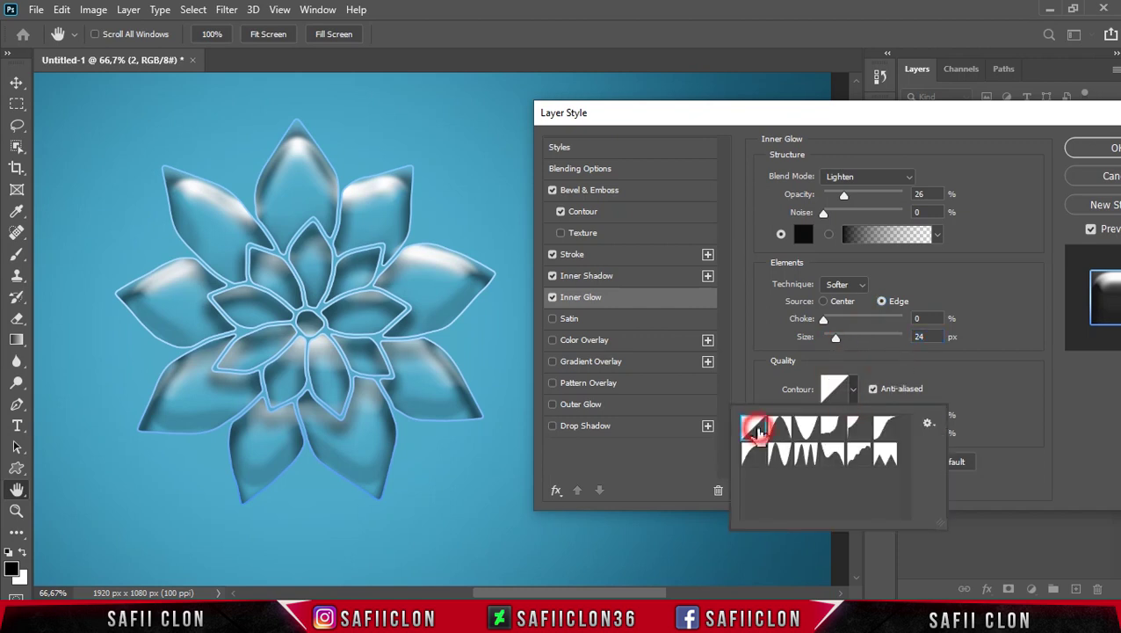
click(854, 391)
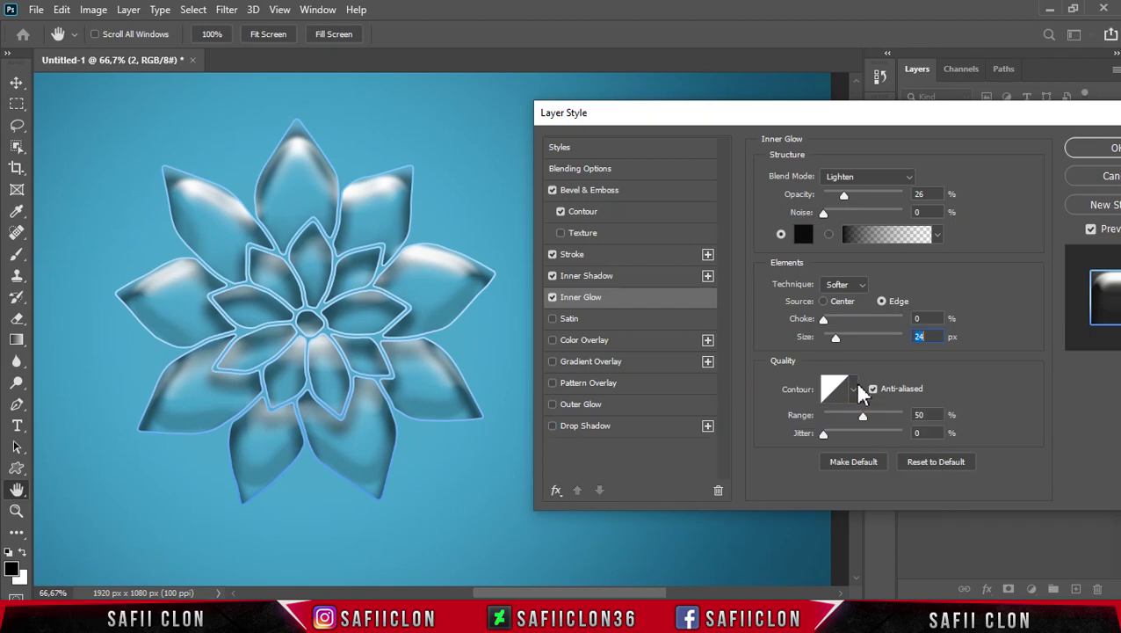
click(602, 368)
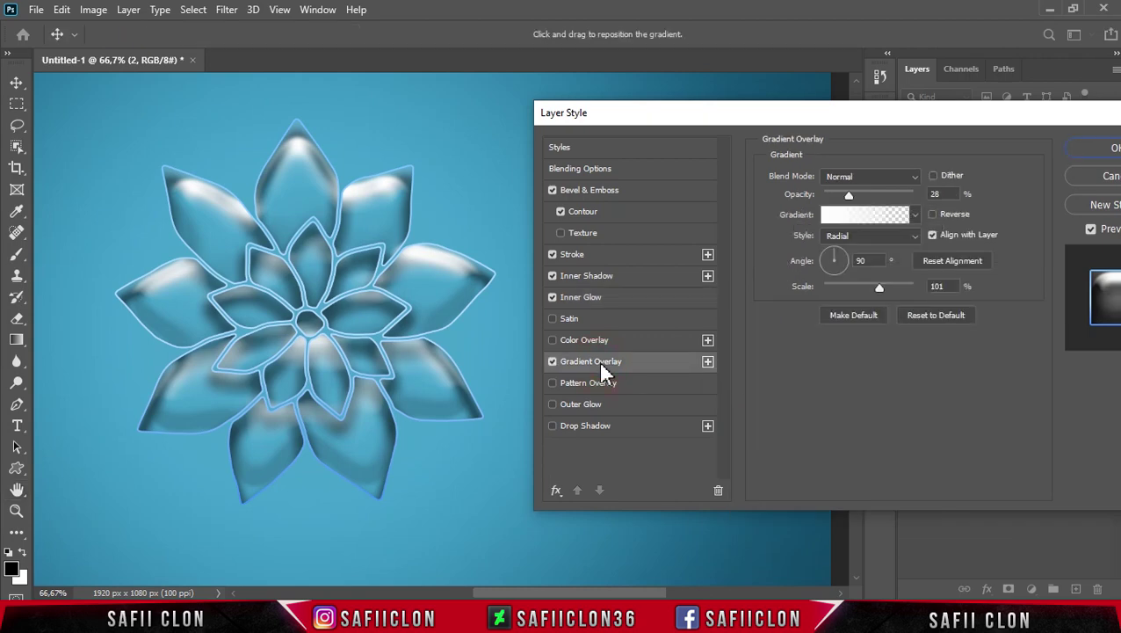
Keep the gradient overlay on Normal blending and lower its opacity to 15%
click(865, 178)
click(851, 195)
drag(849, 195, 849, 198)
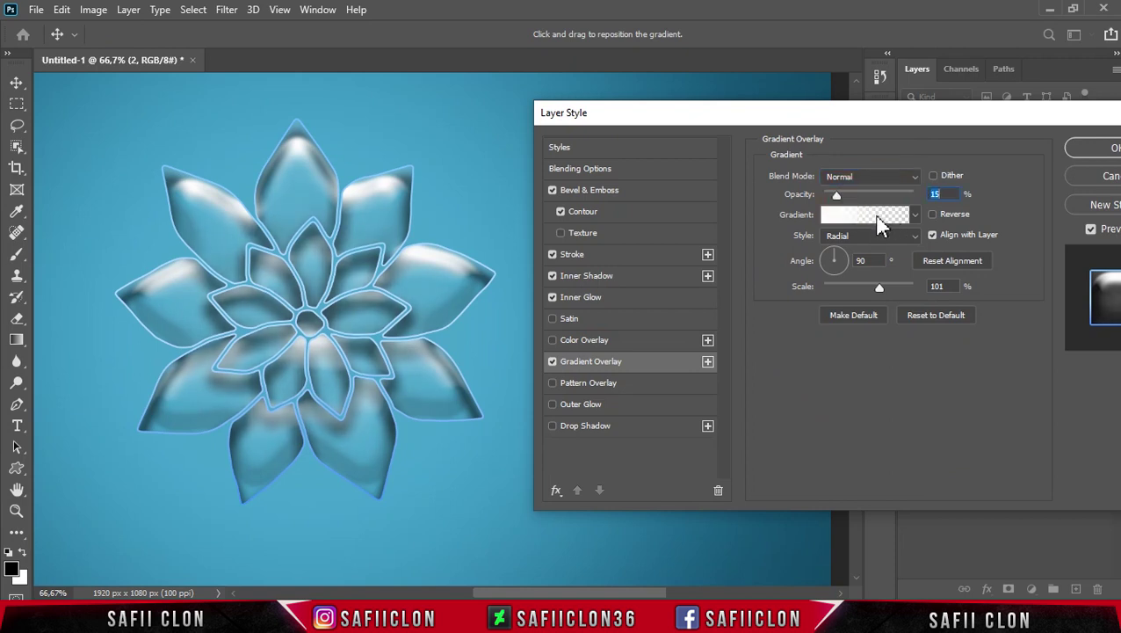
Edit the overlay gradient so both stops are white, making a white-to-transparent gradient
click(881, 225)
click(708, 396)
click(777, 466)
drag(738, 251, 656, 113)
click(1005, 105)
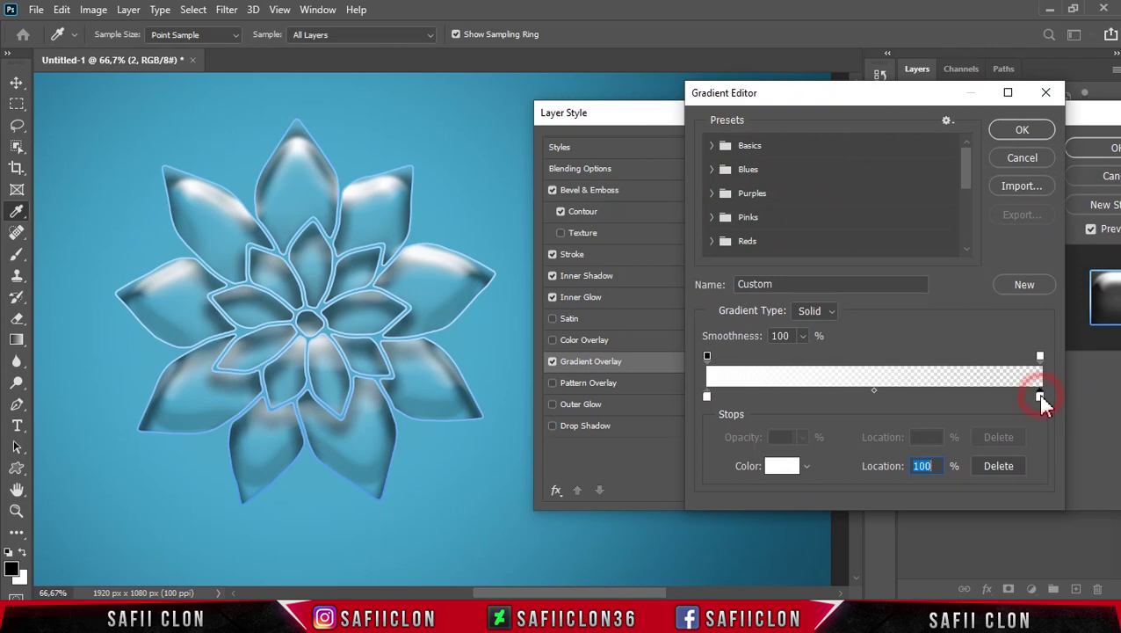
click(779, 466)
drag(765, 293, 656, 112)
click(998, 99)
click(1026, 104)
click(1022, 132)
Keep the Radial style at 99% scale and apply the layer style
click(870, 235)
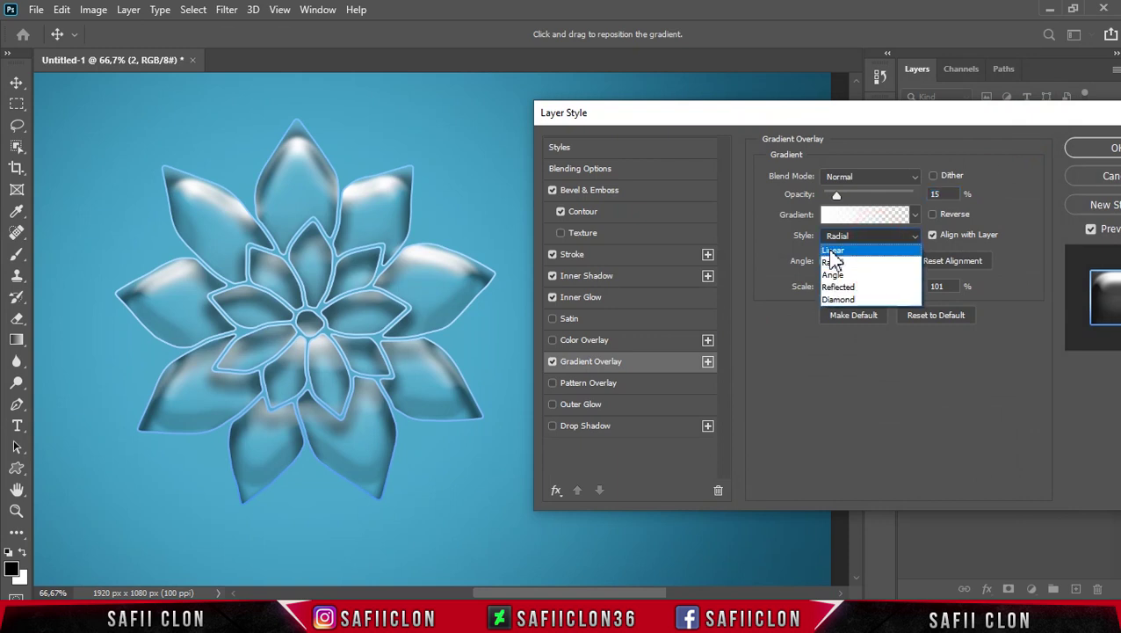
click(833, 262)
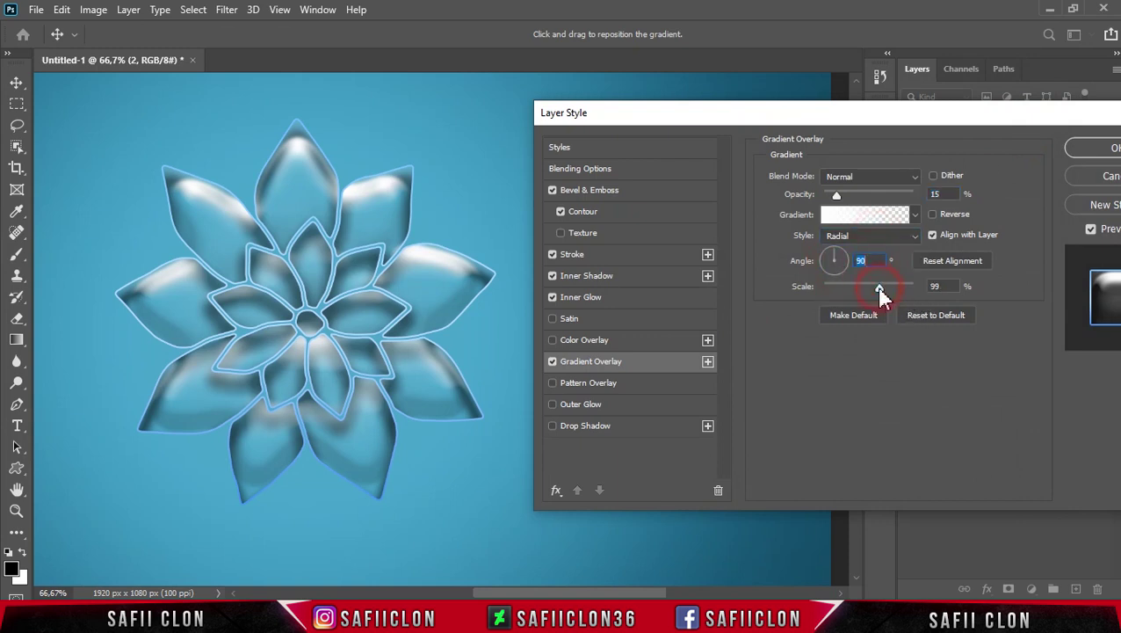
drag(922, 123, 655, 117)
click(877, 139)
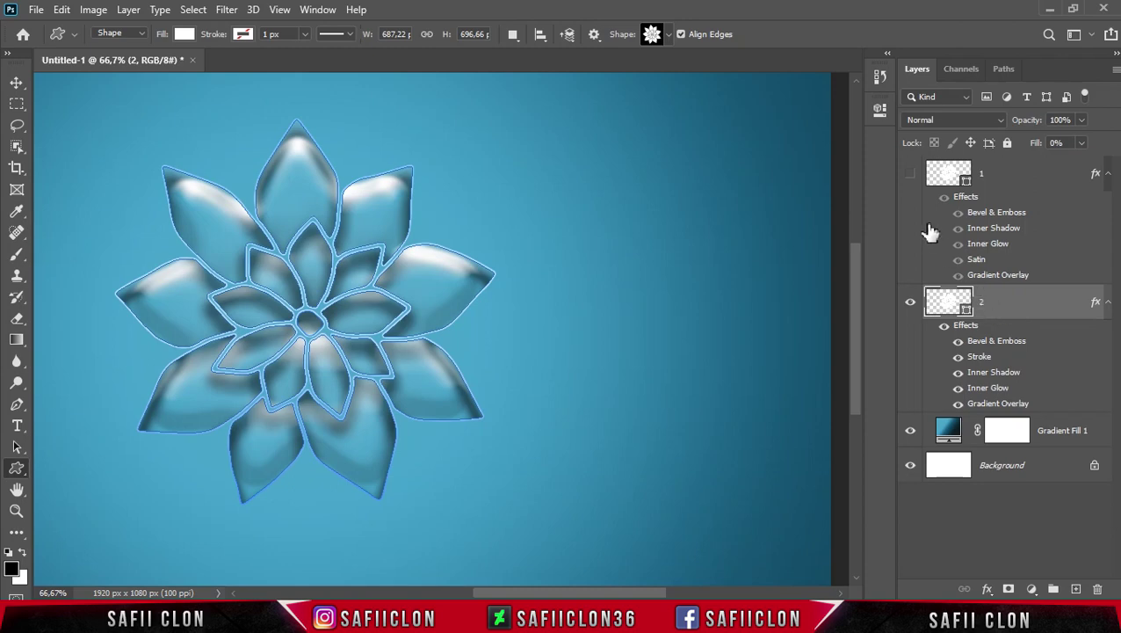
Make layer 1 visible again and open its Blending Options in the Layer Style dialog
click(912, 178)
click(911, 176)
click(1016, 185)
right_click(1016, 183)
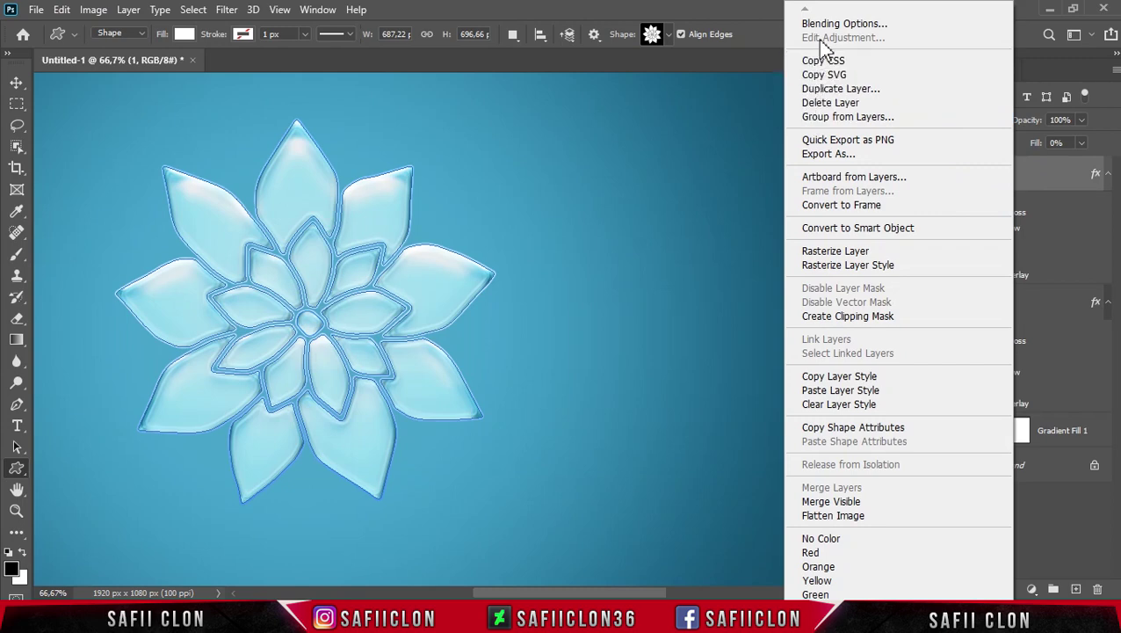
click(835, 25)
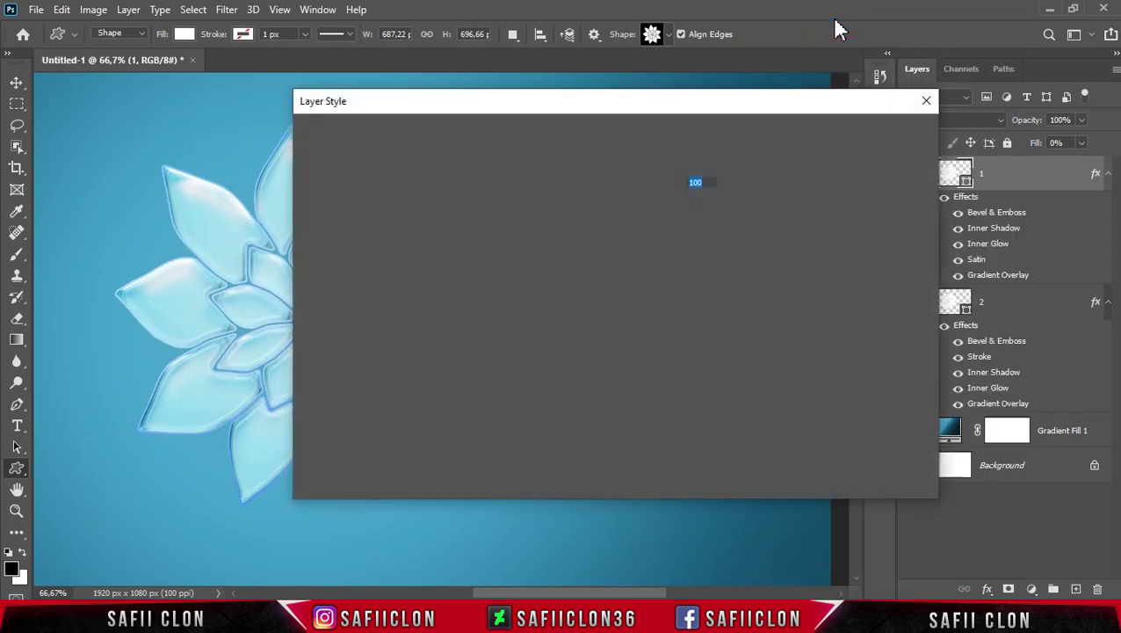
drag(540, 101, 810, 103)
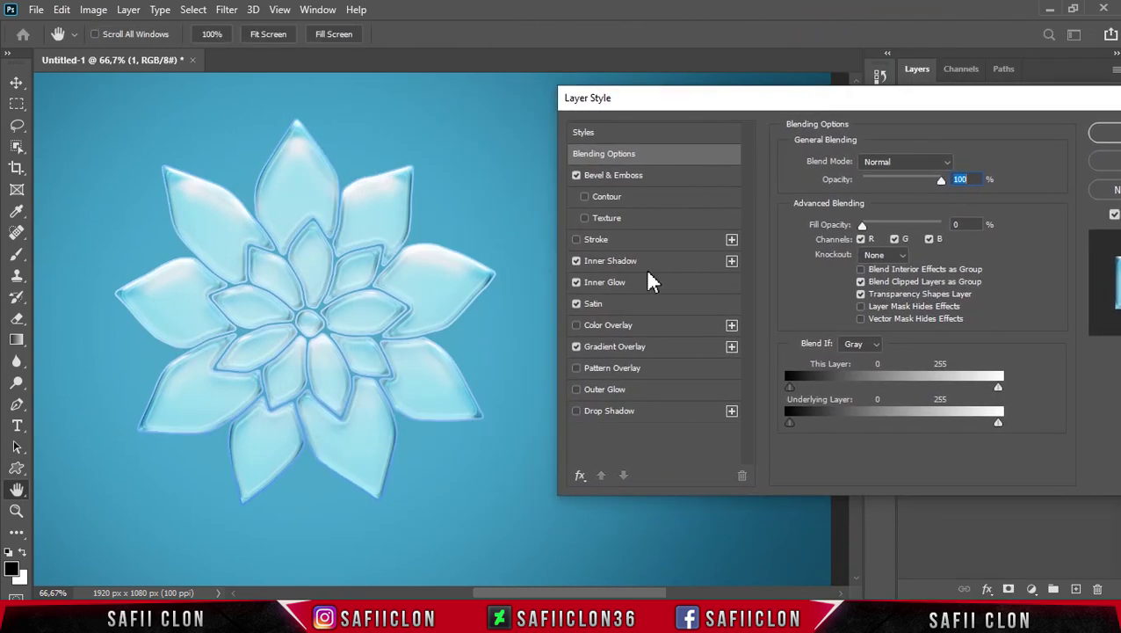
Lower layer 1's Satin opacity to 26% and apply the style
click(621, 304)
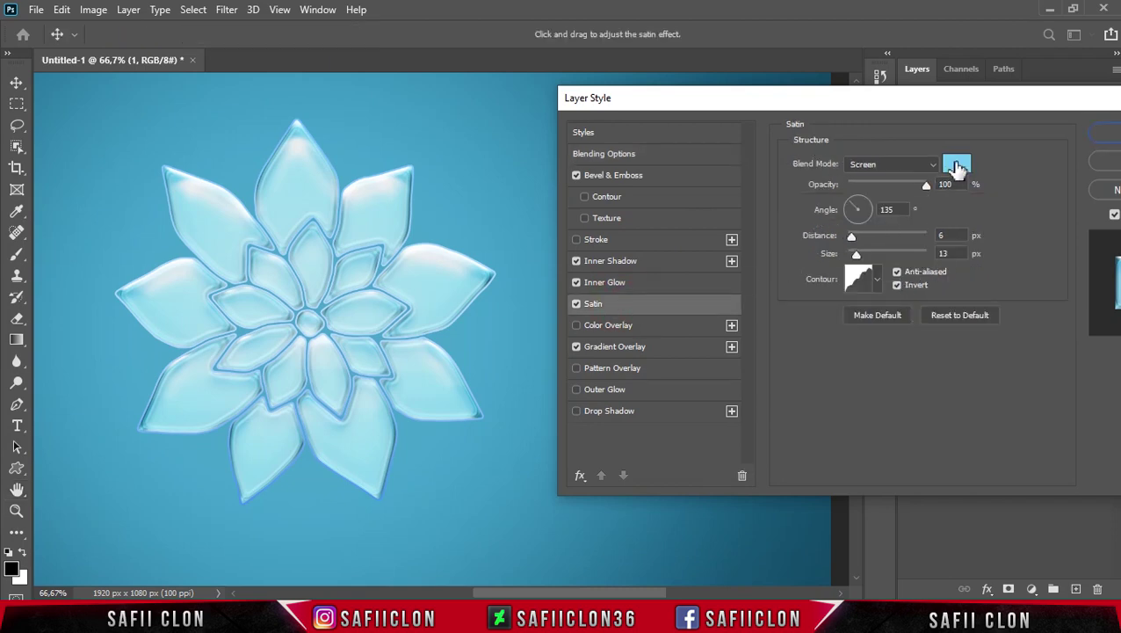
drag(911, 186, 881, 185)
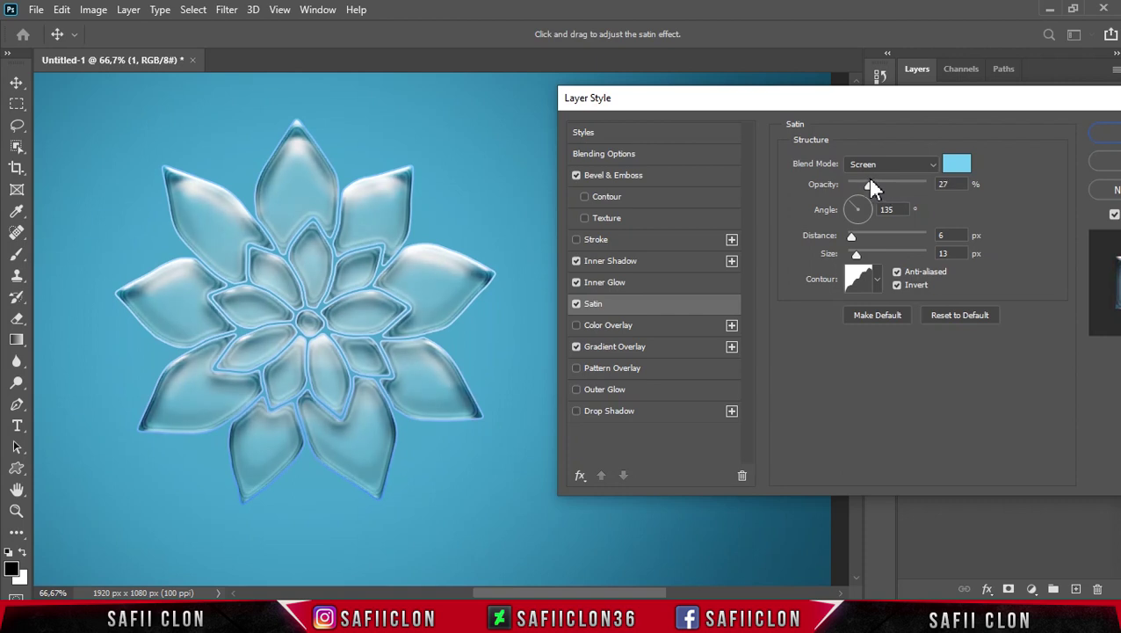
drag(870, 184, 867, 184)
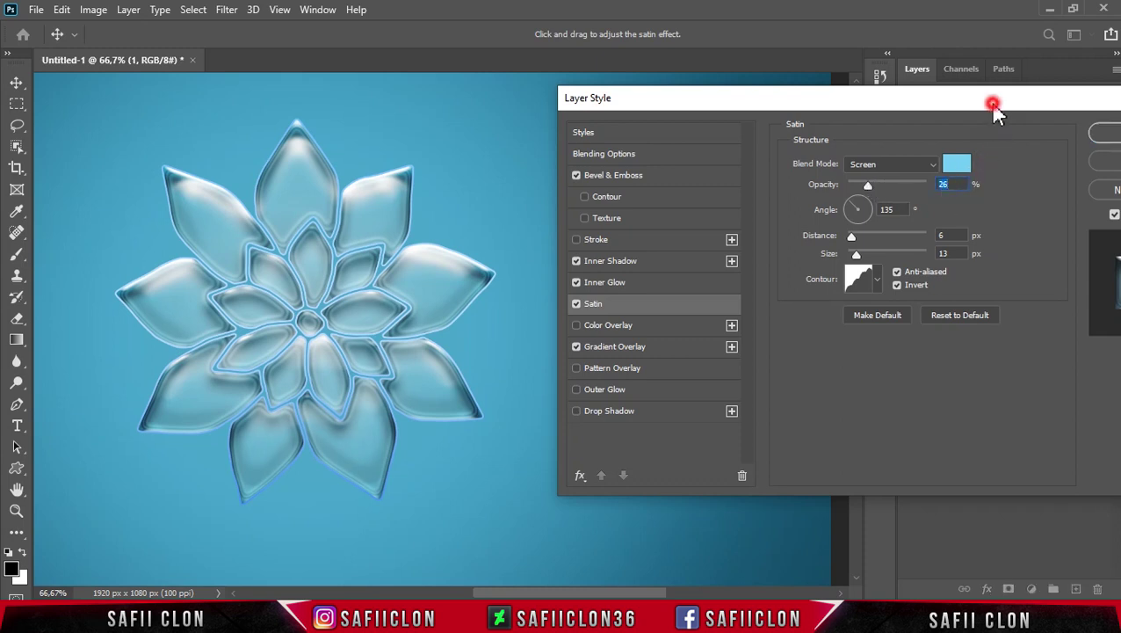
drag(993, 102, 831, 112)
click(970, 142)
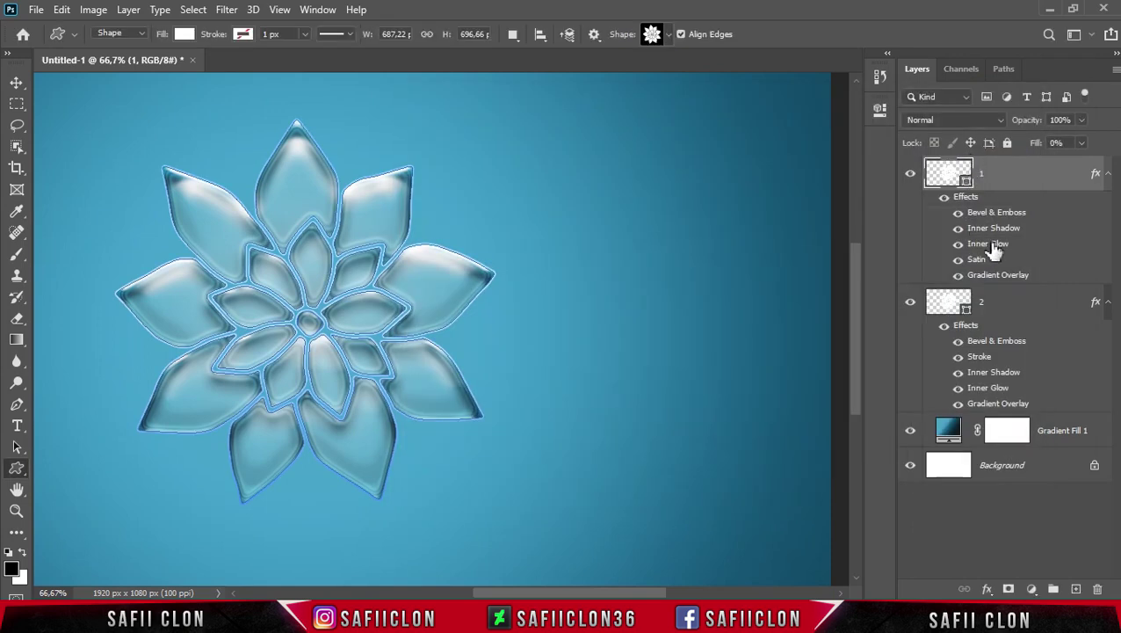
Collapse the fx lists on layers 1 and 2 and switch to the Move tool
click(1107, 174)
click(1106, 211)
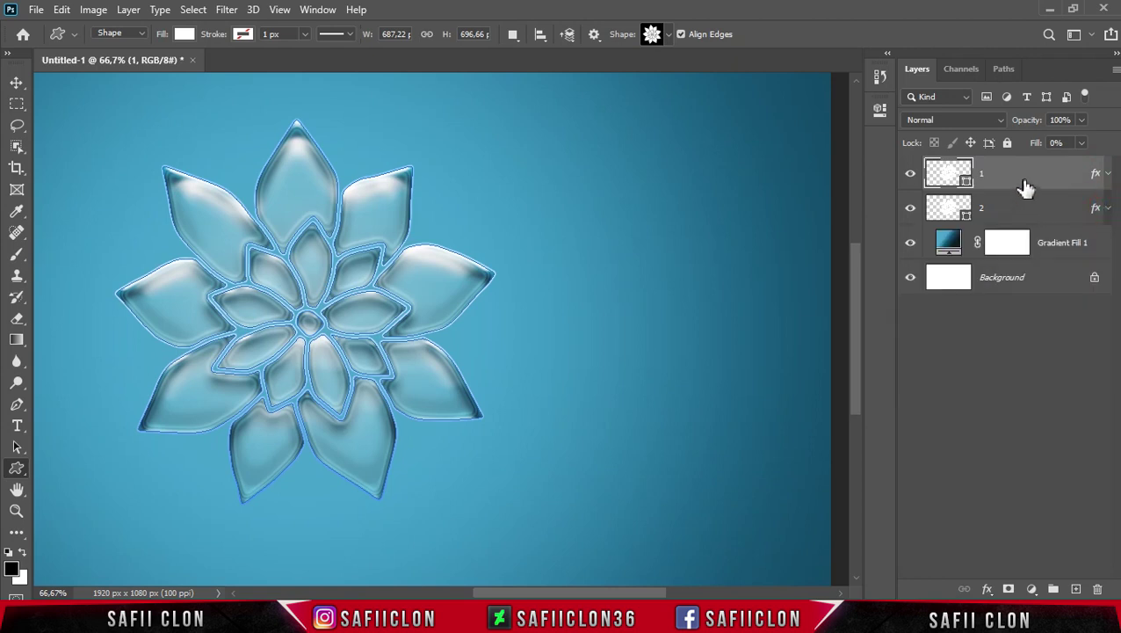
click(17, 82)
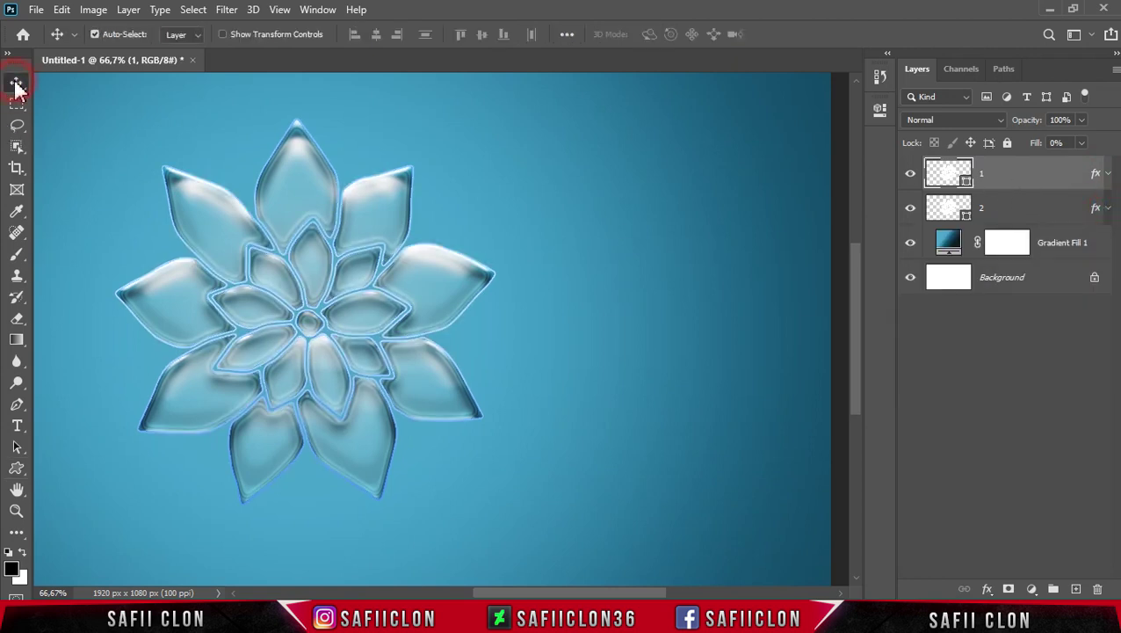
drag(563, 593, 526, 592)
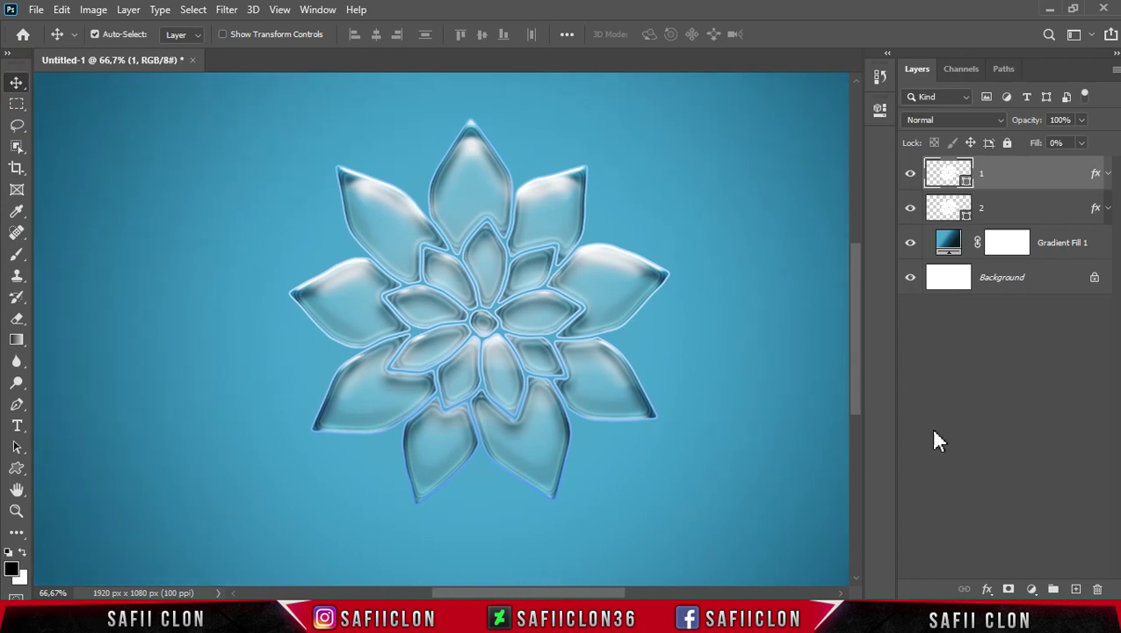
Add an empty layer above Gradient Fill 1 and select the Brush tool
click(1058, 245)
click(1076, 589)
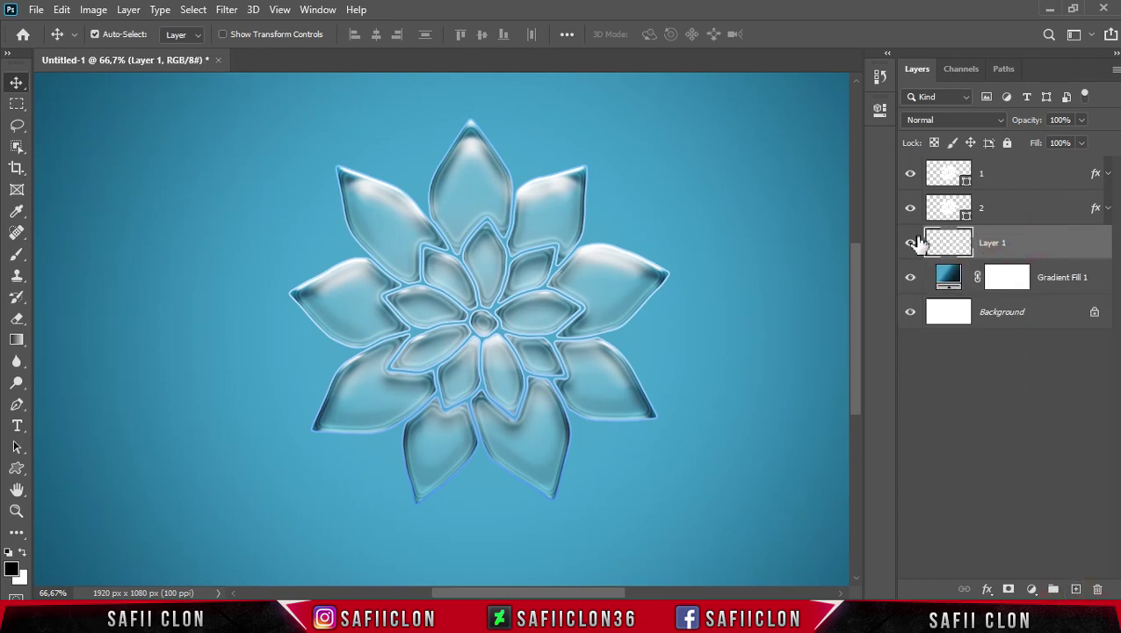
right_click(16, 255)
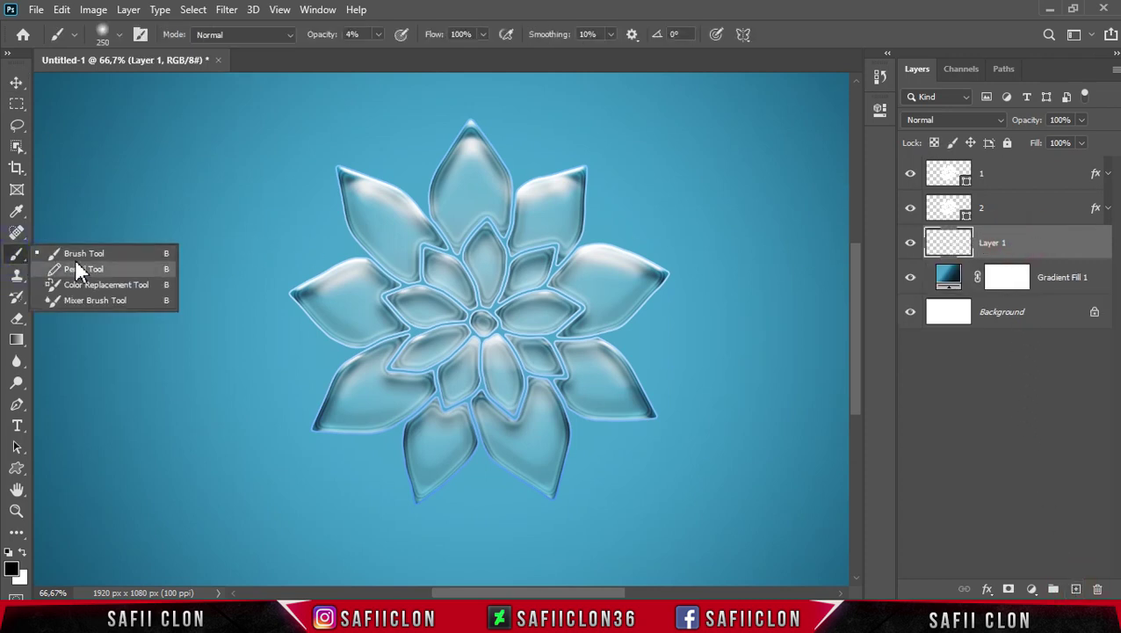
click(75, 251)
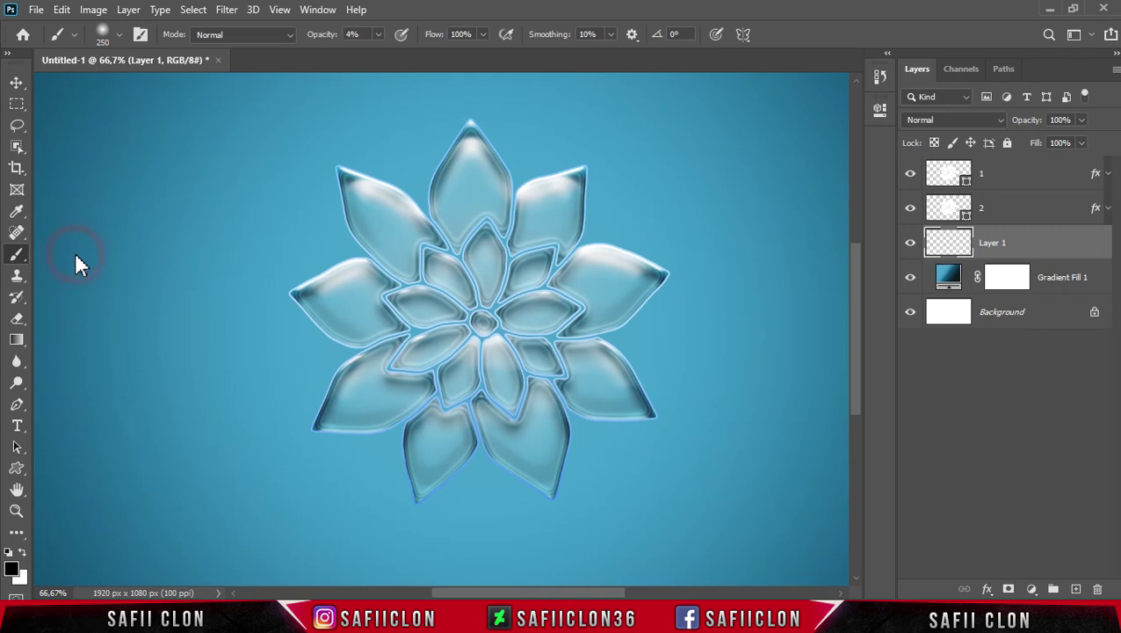
Choose the General Brushes Soft Round tip at 369 px
click(118, 35)
click(30, 192)
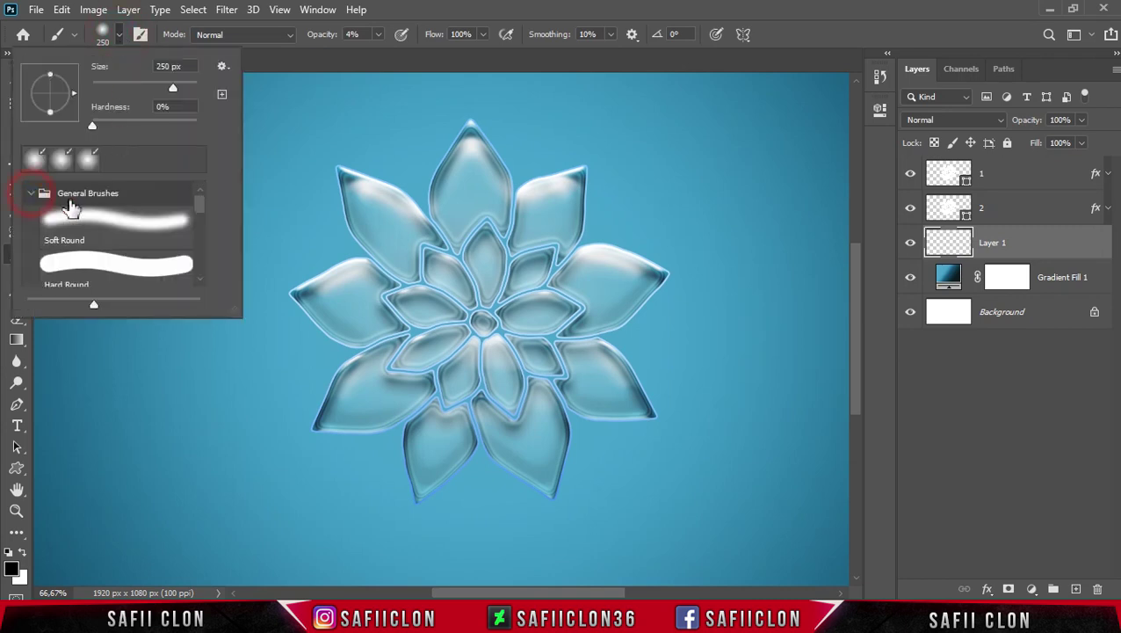
click(222, 66)
click(277, 198)
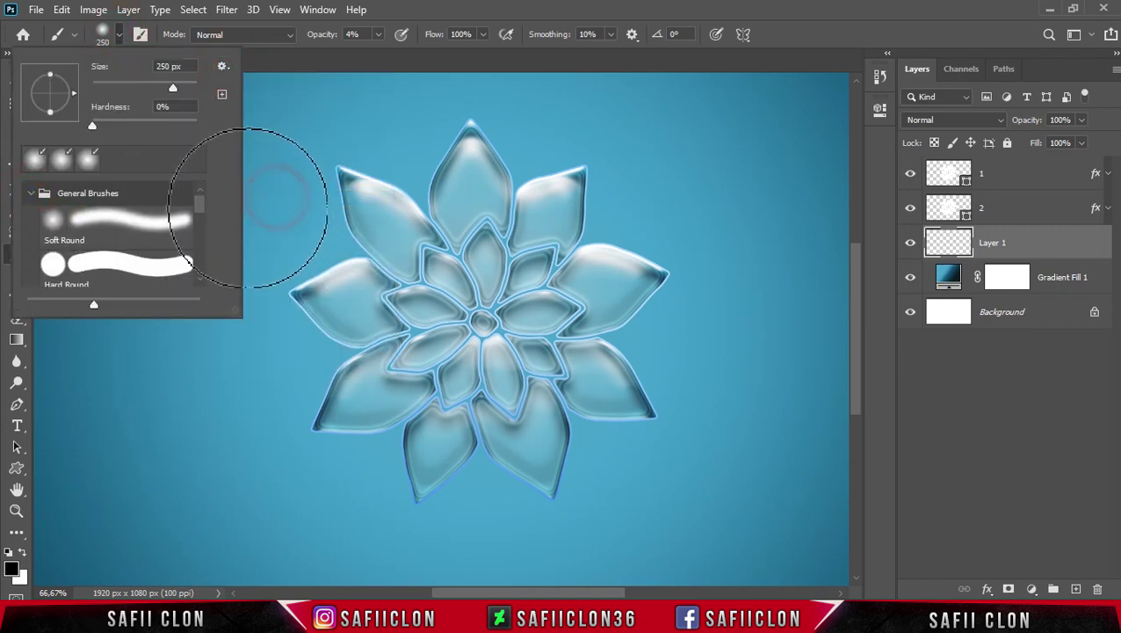
drag(230, 310, 347, 428)
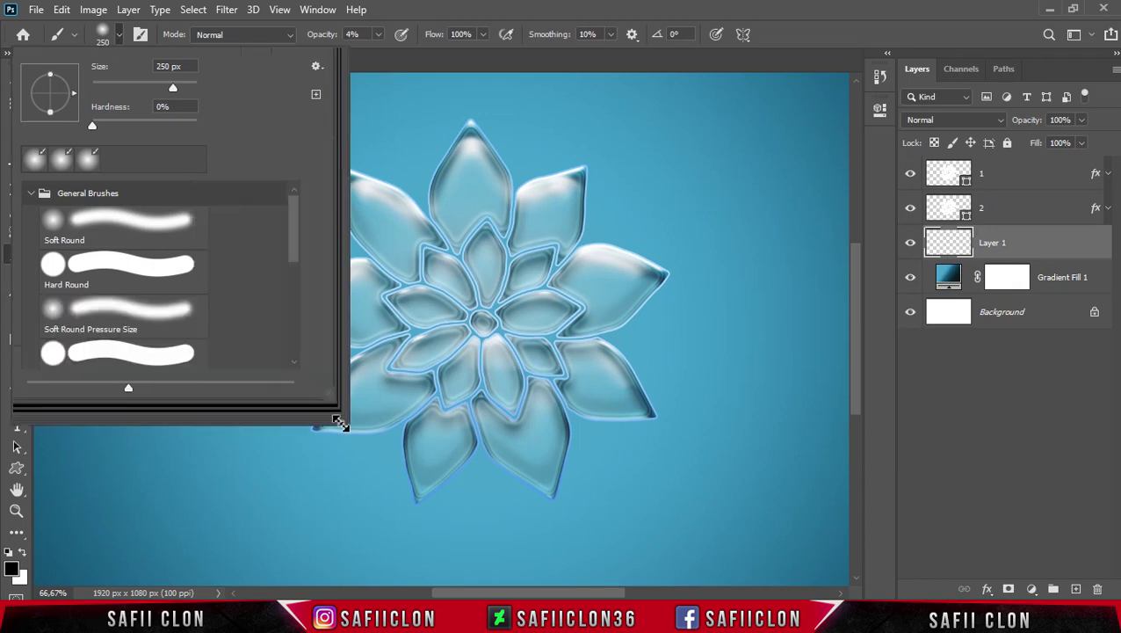
click(106, 219)
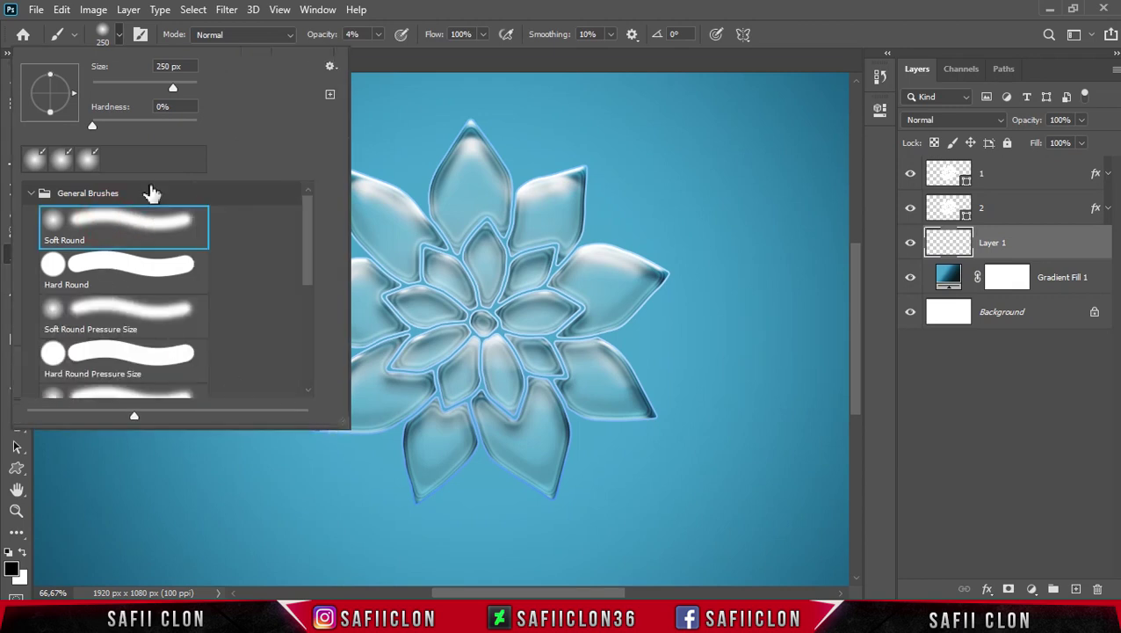
drag(174, 87, 181, 90)
click(120, 33)
Set brush opacity to 100% and the foreground colour to pure black
click(376, 35)
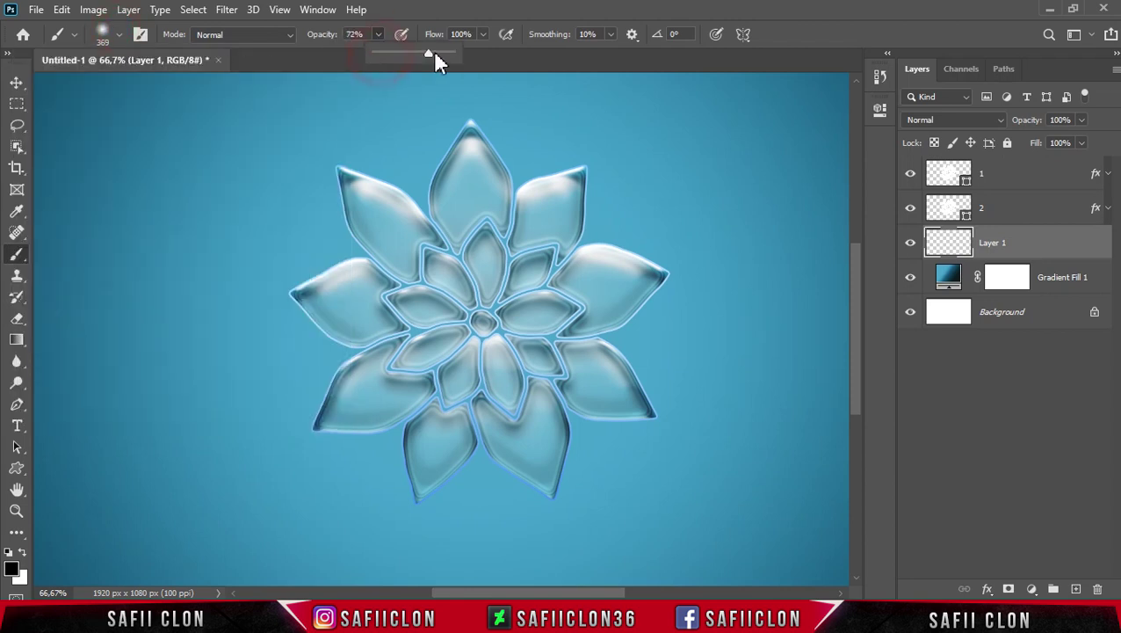
click(378, 35)
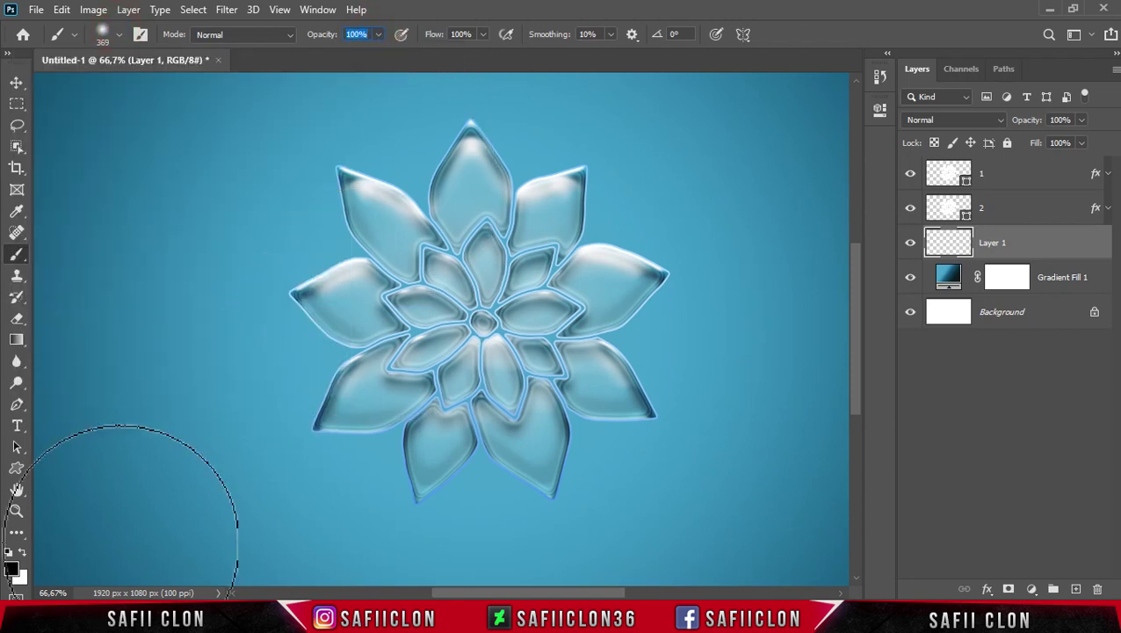
click(11, 570)
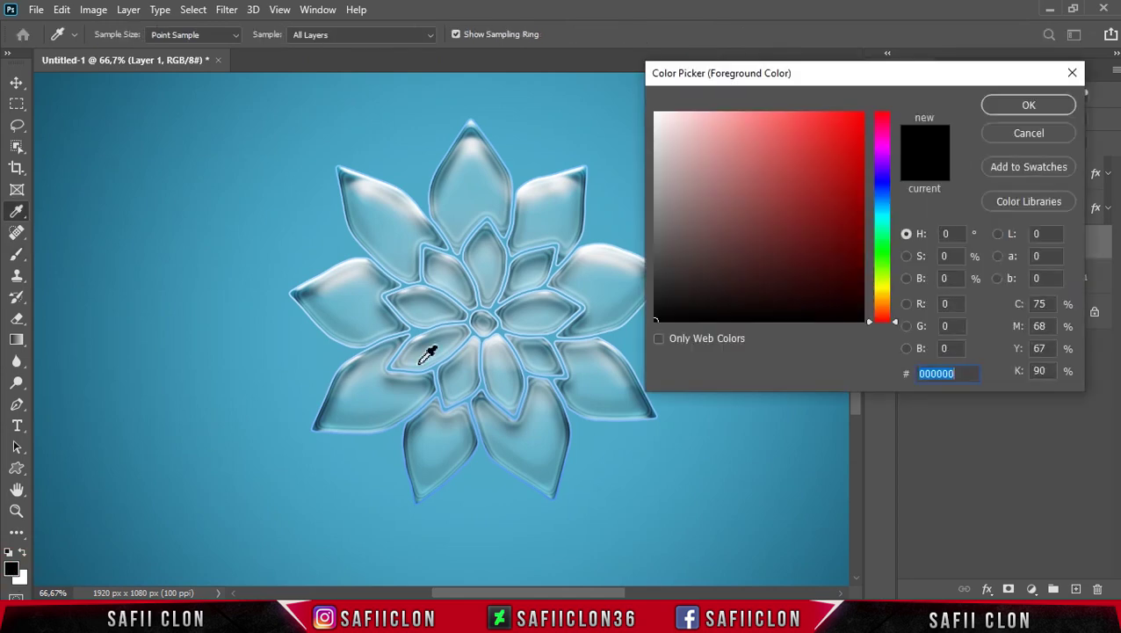
click(664, 312)
drag(664, 311, 655, 322)
click(1020, 106)
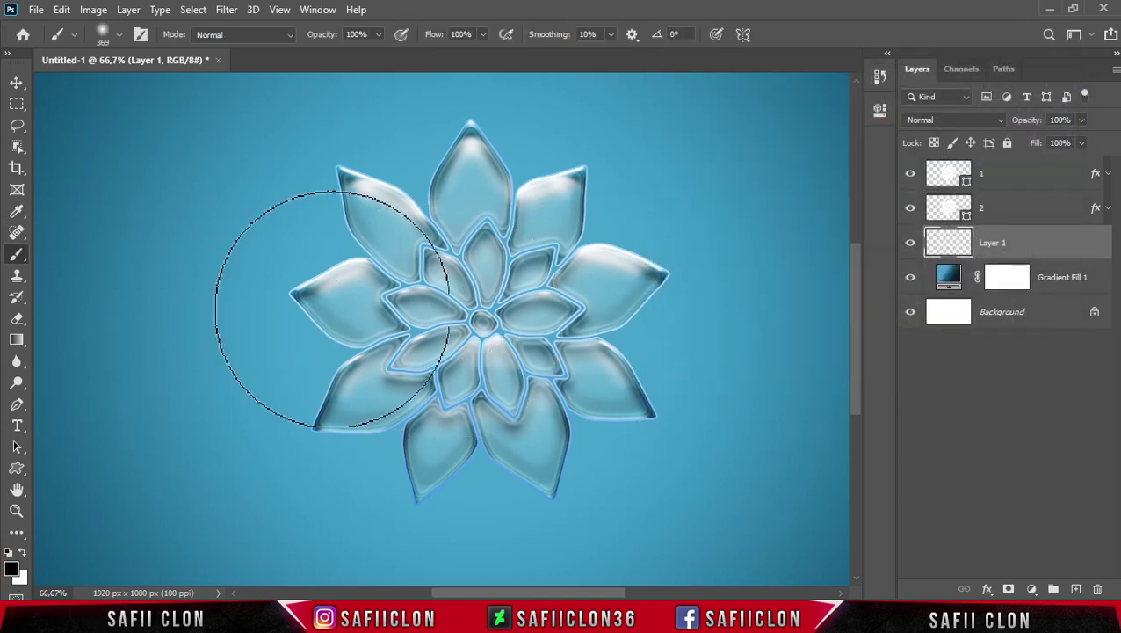
Paint a soft black dab and transform it into a wide, flat shadow beneath the flower
click(277, 298)
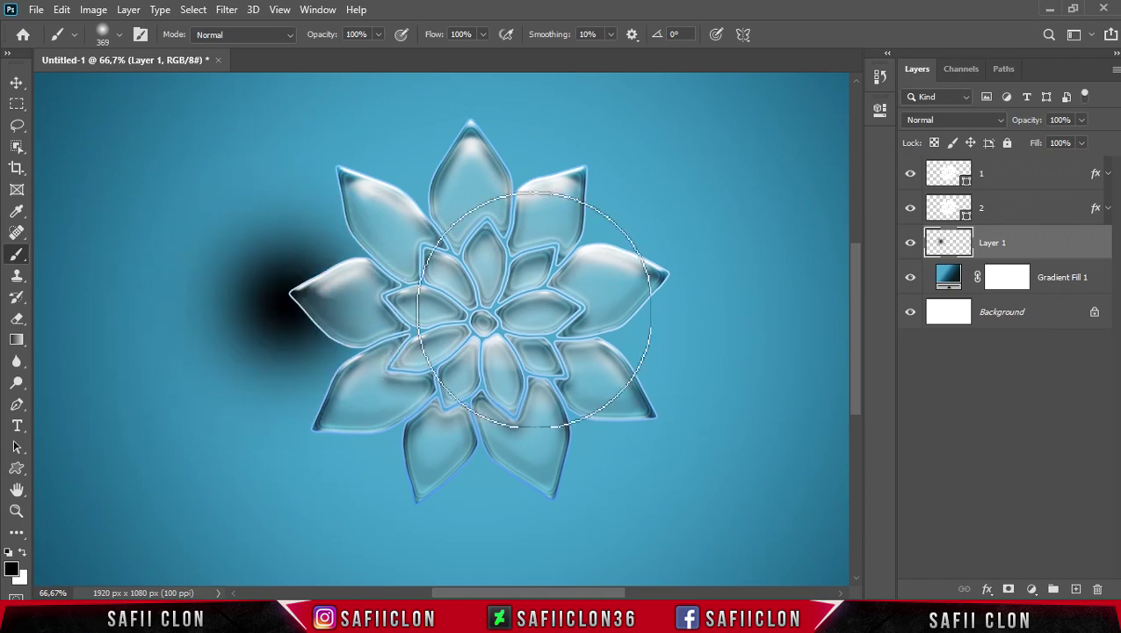
key(ctrl+minus)
key(ctrl+minus)
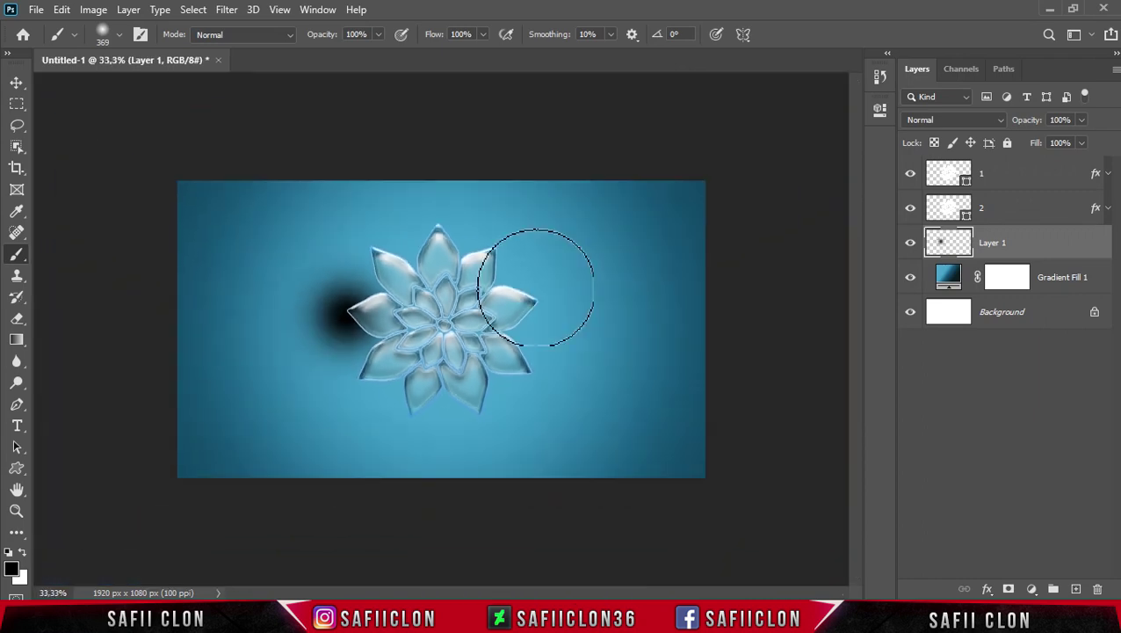
key(ctrl+t)
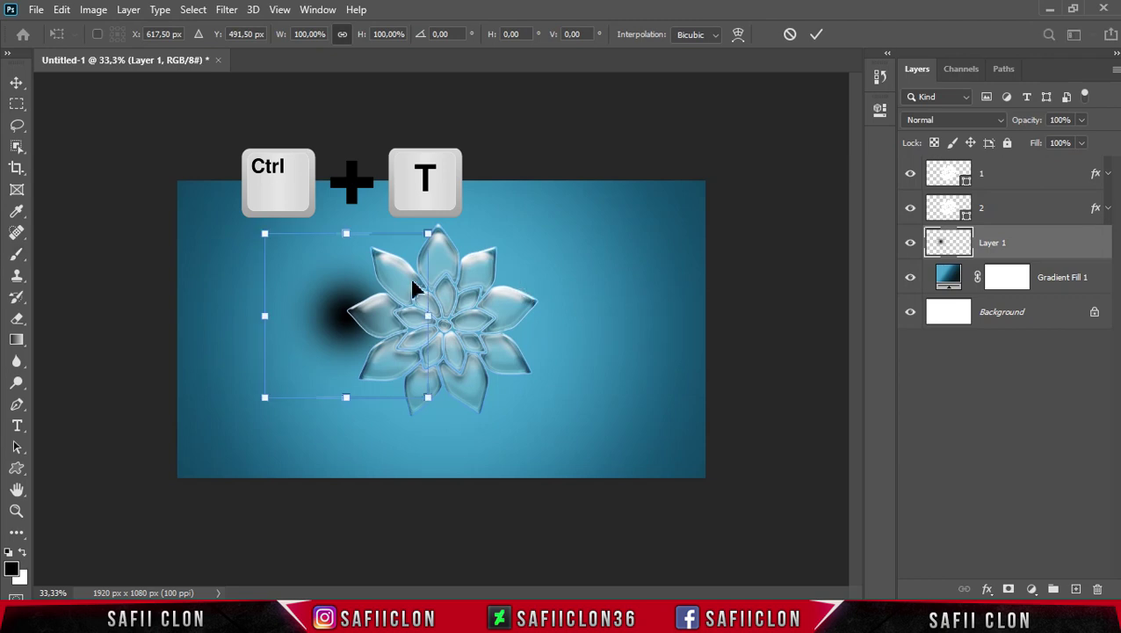
mouse_move(346, 233)
mouse_down()
mouse_move(345, 363)
mouse_move(546, 448)
mouse_up()
key(ctrl+plus)
key(ctrl+plus)
drag(721, 442, 777, 441)
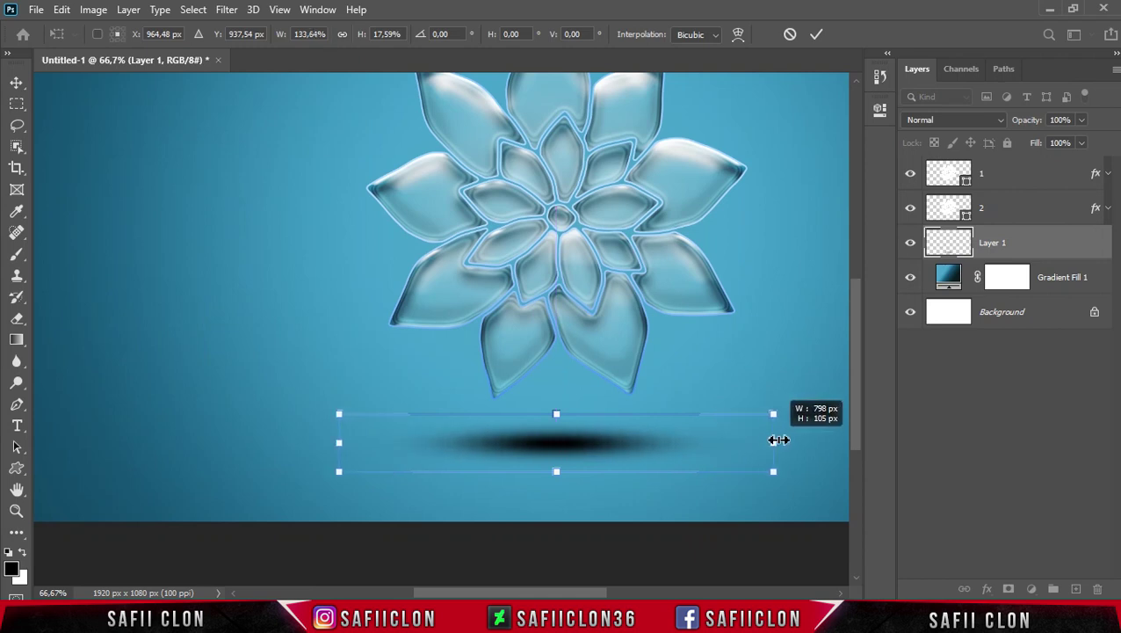
drag(556, 409, 556, 417)
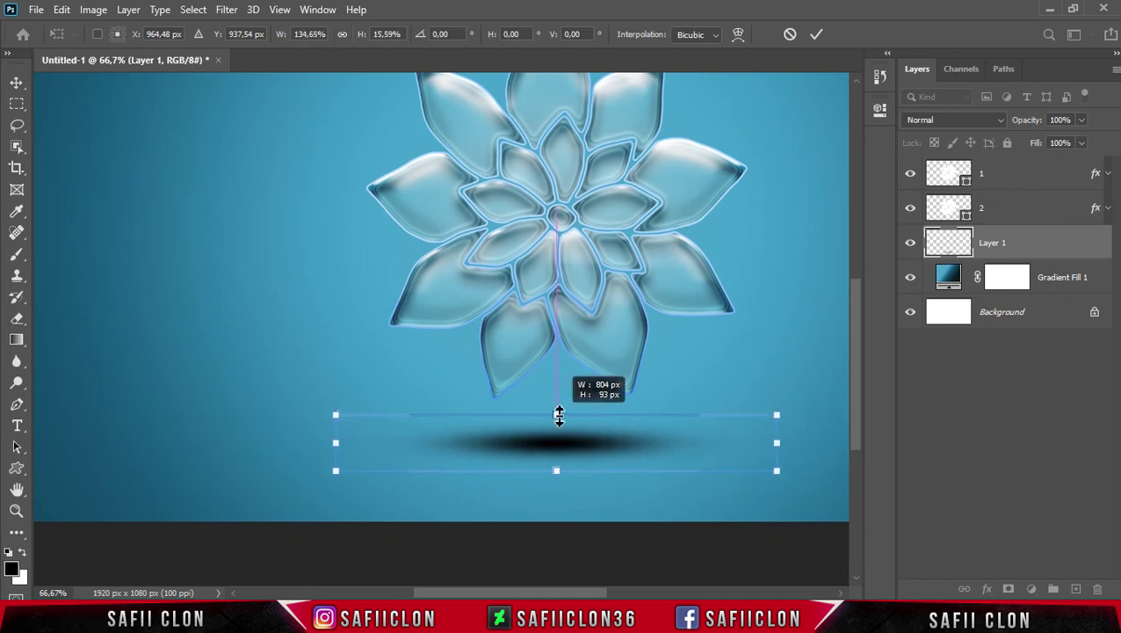
click(817, 34)
Lower the shadow layer's opacity to 66% and toggle its visibility to compare
key(b)
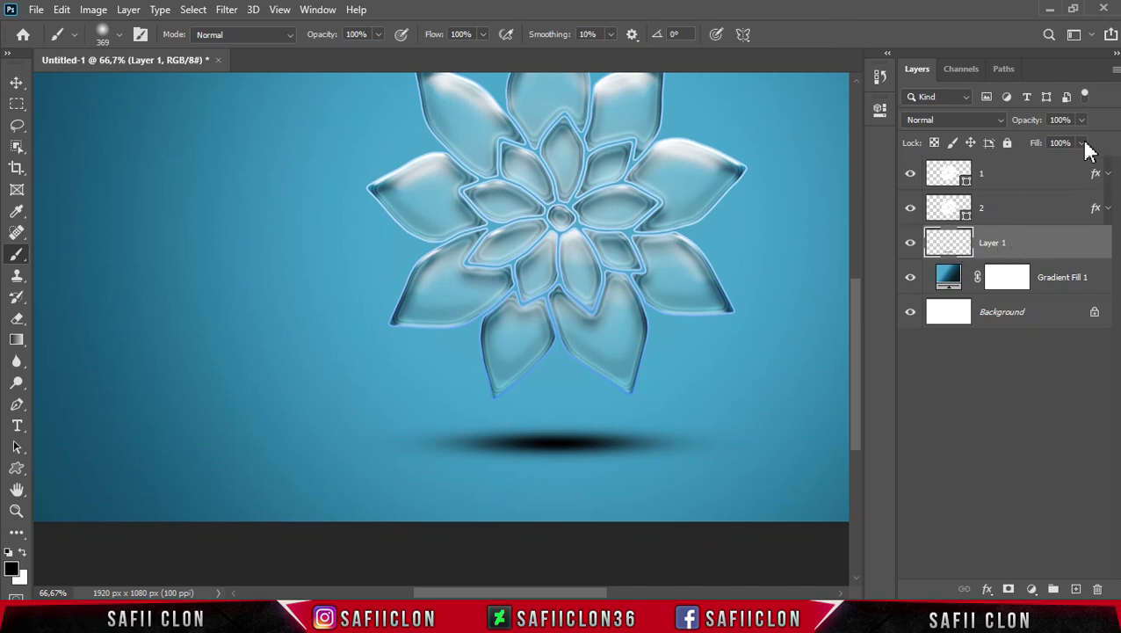
click(1083, 120)
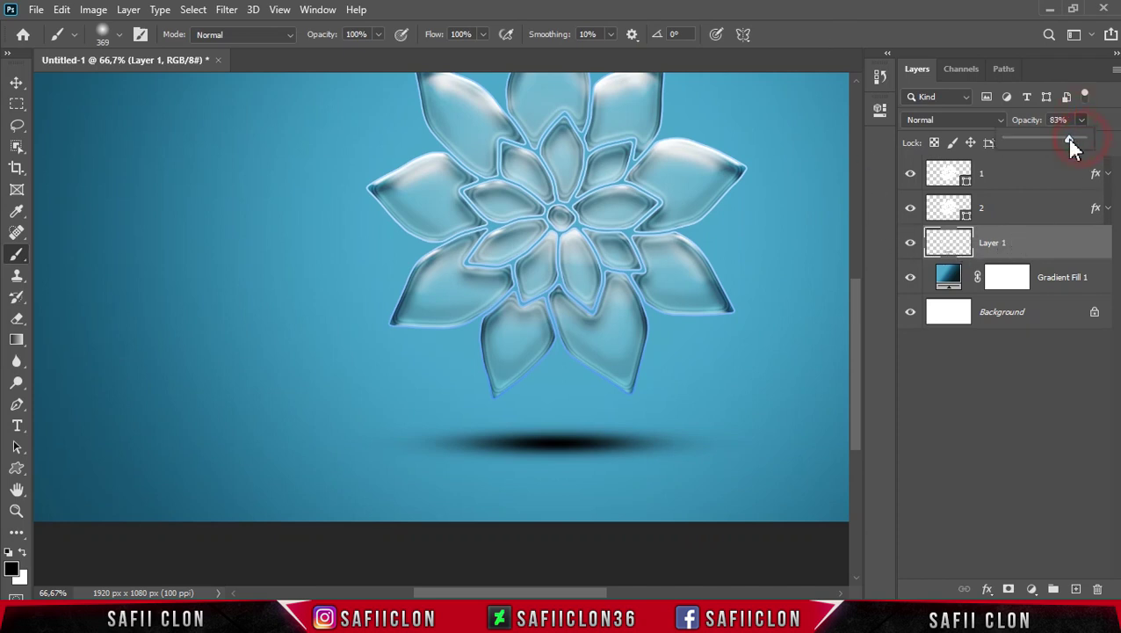
drag(1070, 140, 1064, 141)
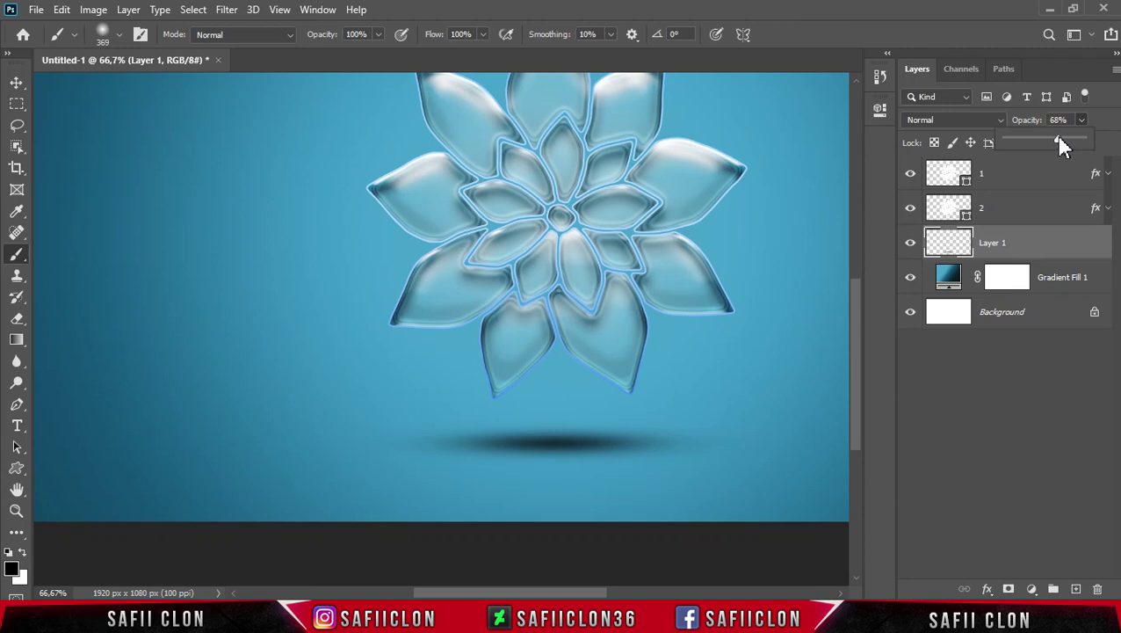
click(1092, 130)
click(911, 243)
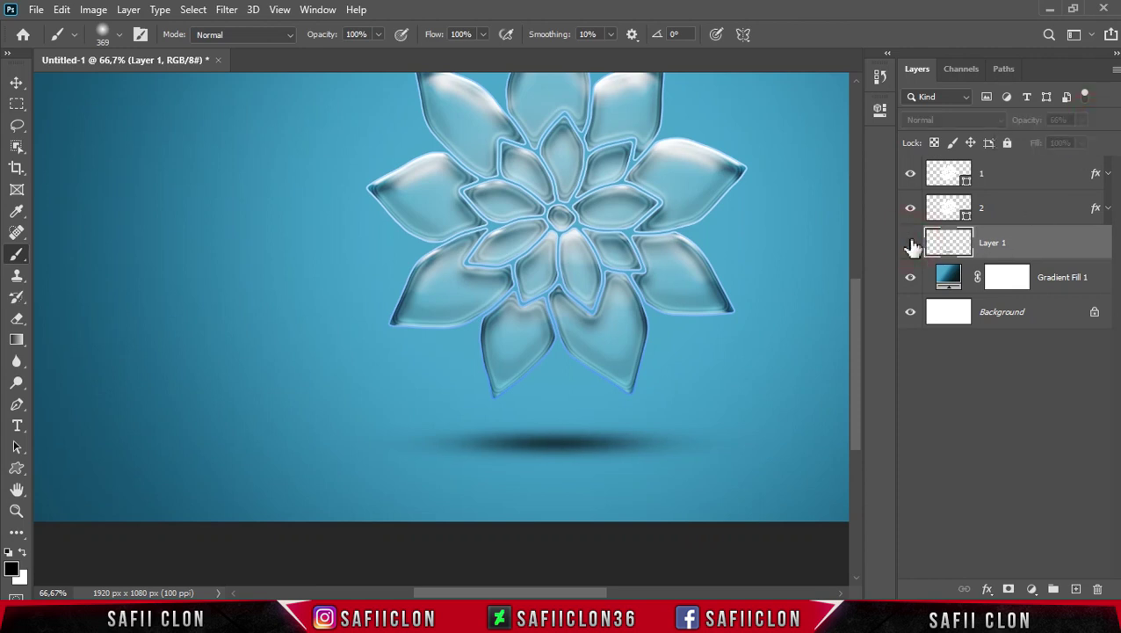
click(911, 243)
click(911, 244)
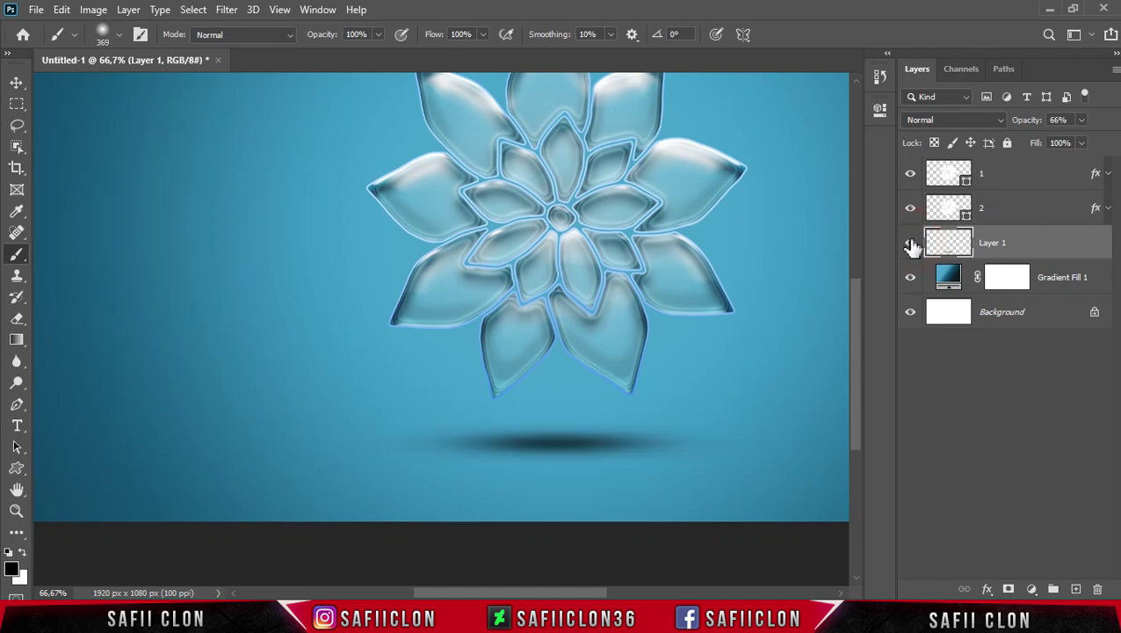
click(912, 244)
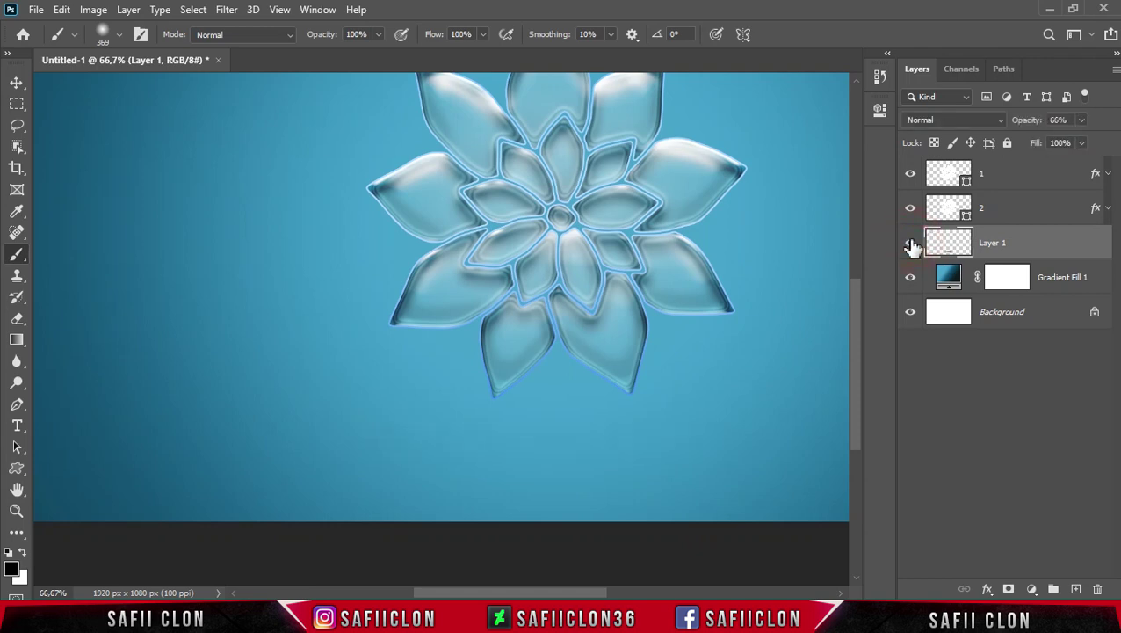
click(911, 245)
Add a new empty layer above the shadow layer and keep the regular Brush tool
key(ctrl+minus)
key(ctrl+minus)
key(ctrl+minus)
key(ctrl+plus)
key(ctrl+plus)
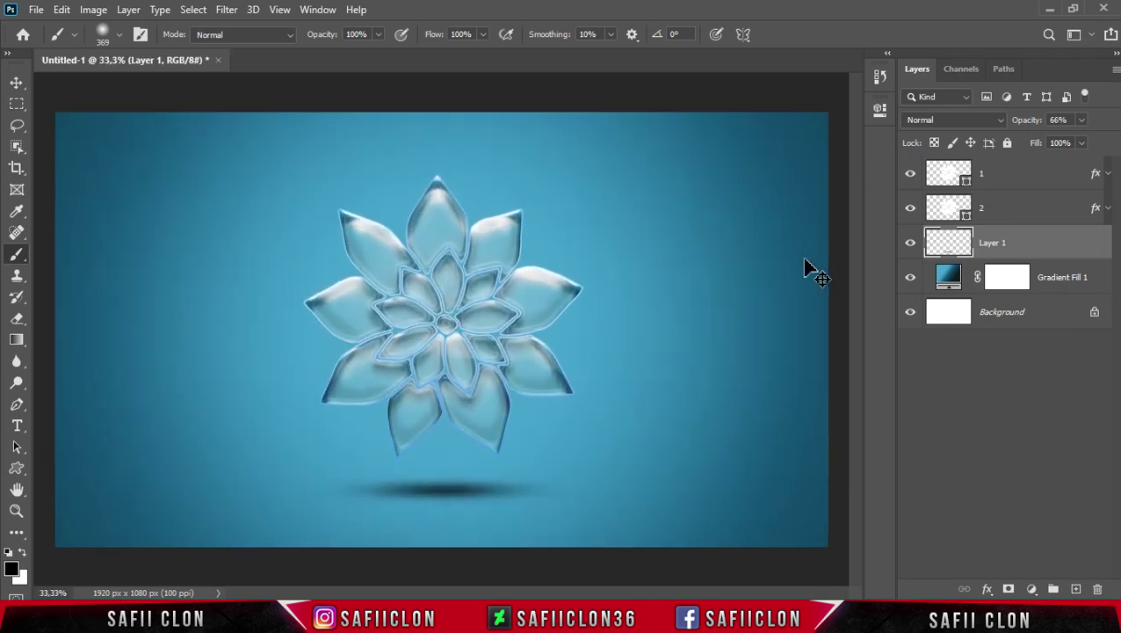
click(1030, 245)
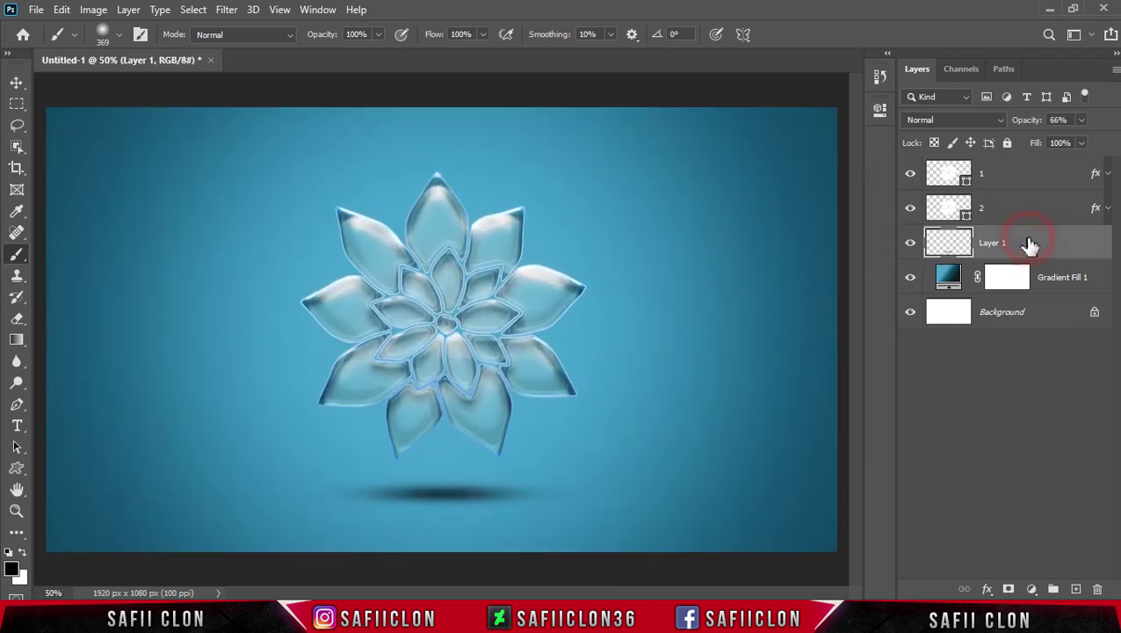
click(1077, 590)
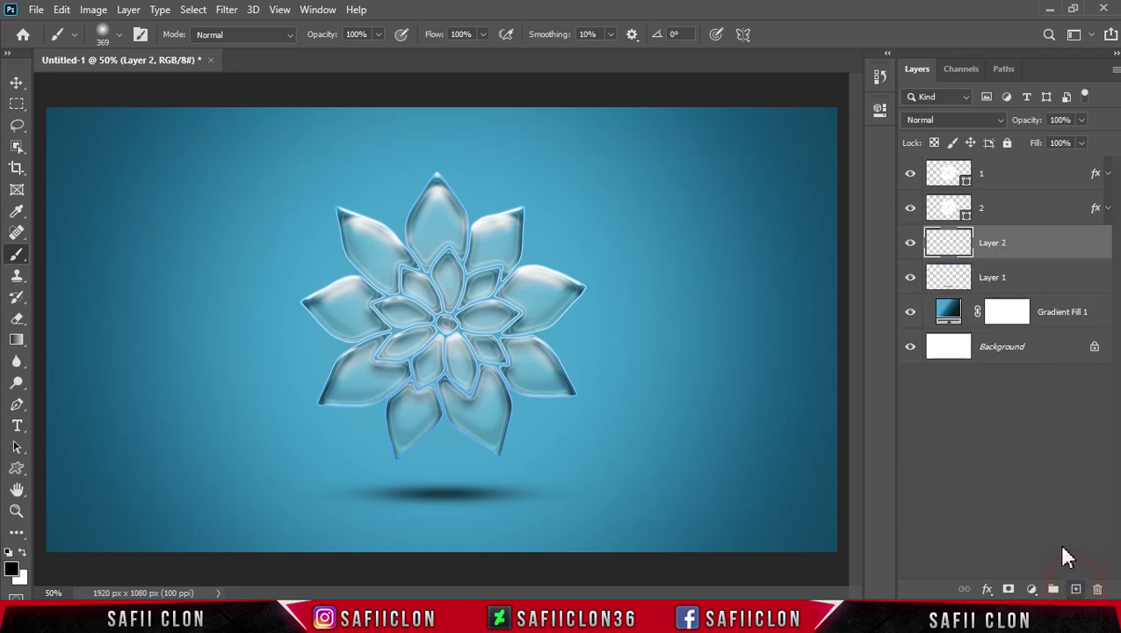
click(1023, 242)
right_click(17, 254)
click(88, 252)
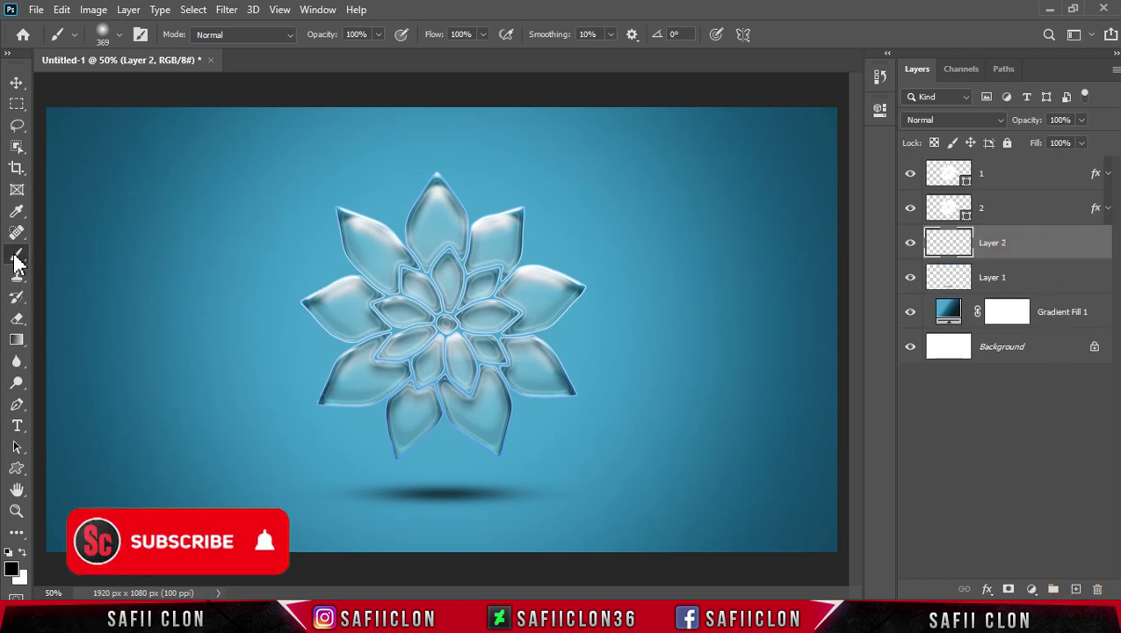
Set brush opacity to 5% and the foreground colour to near-black
click(377, 35)
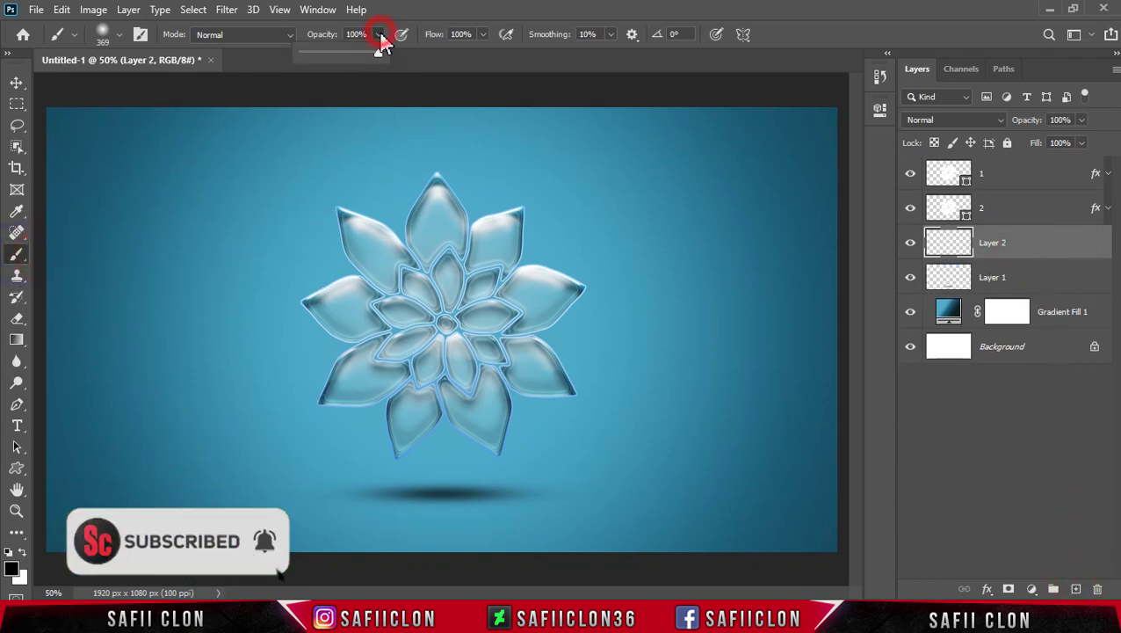
drag(372, 54, 309, 54)
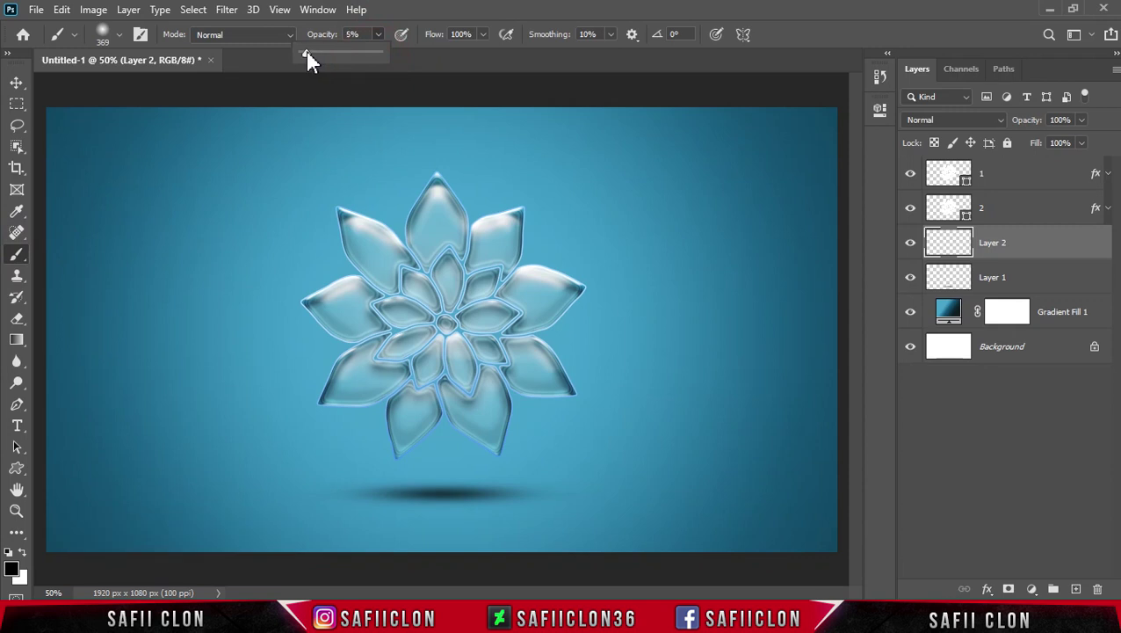
key(Return)
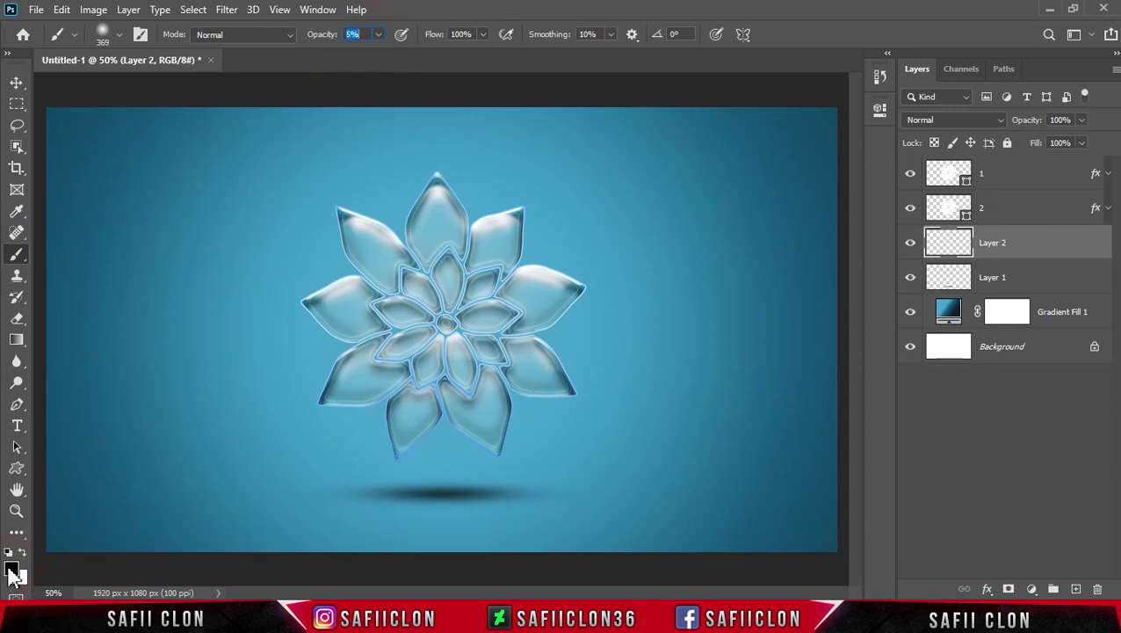
click(13, 571)
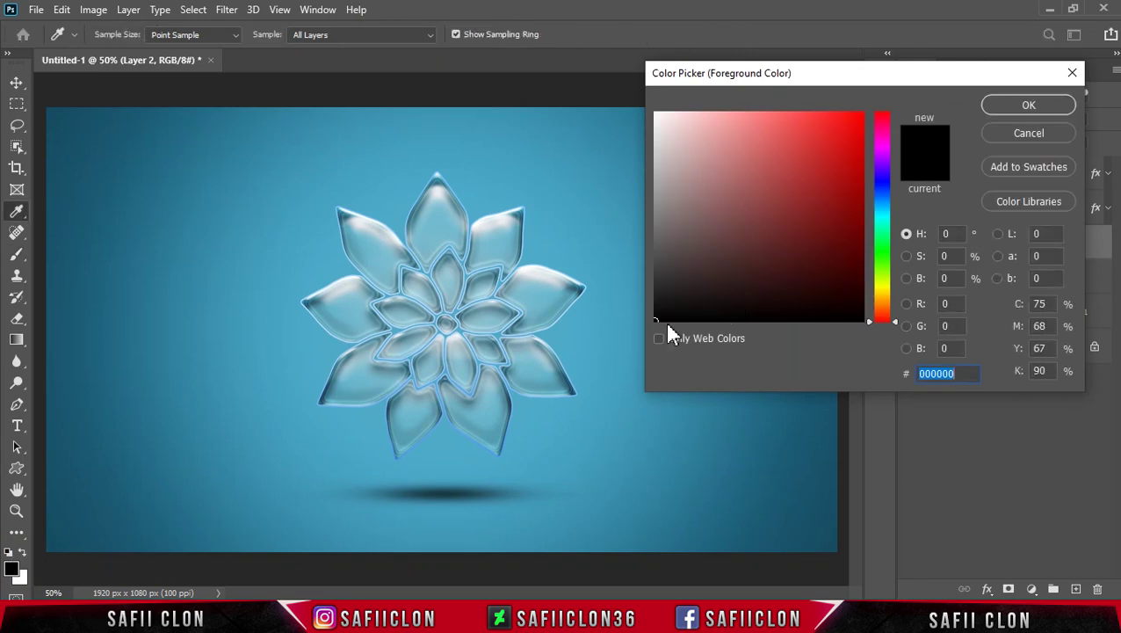
click(655, 317)
click(1006, 103)
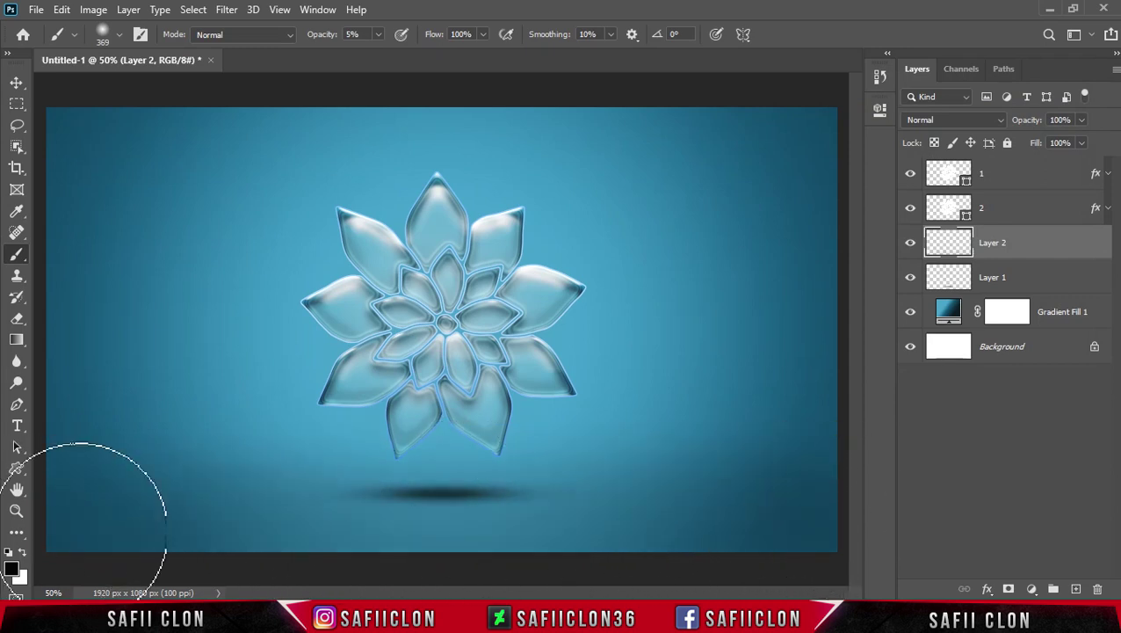
Darken the lower canvas edges with faint strokes, compare the vignette on and off, then switch to Move
click(501, 571)
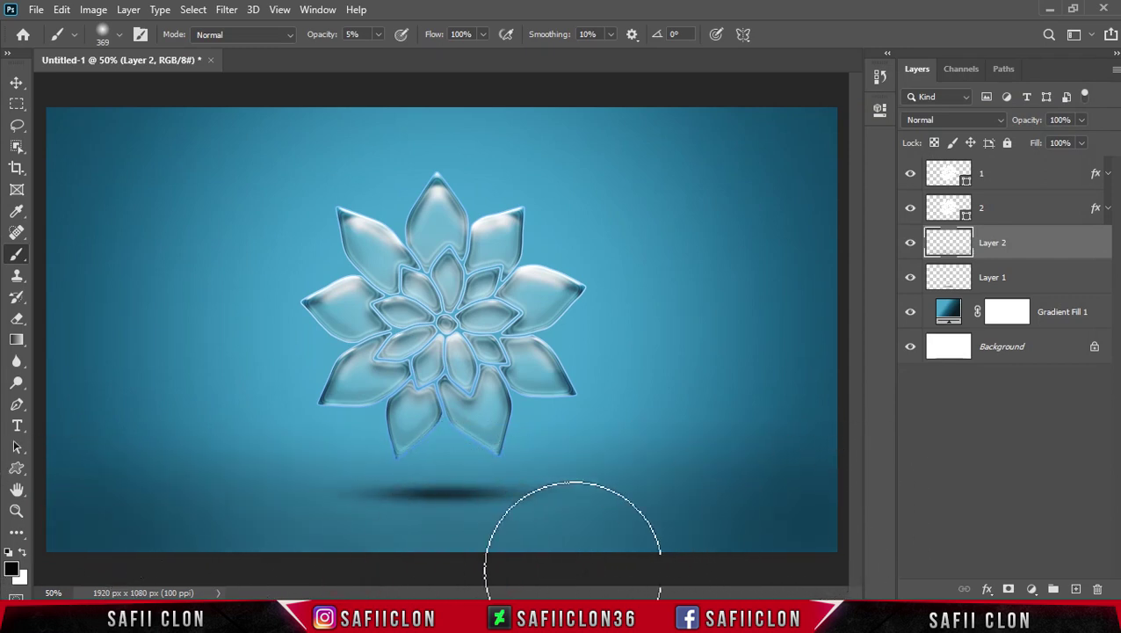
click(277, 505)
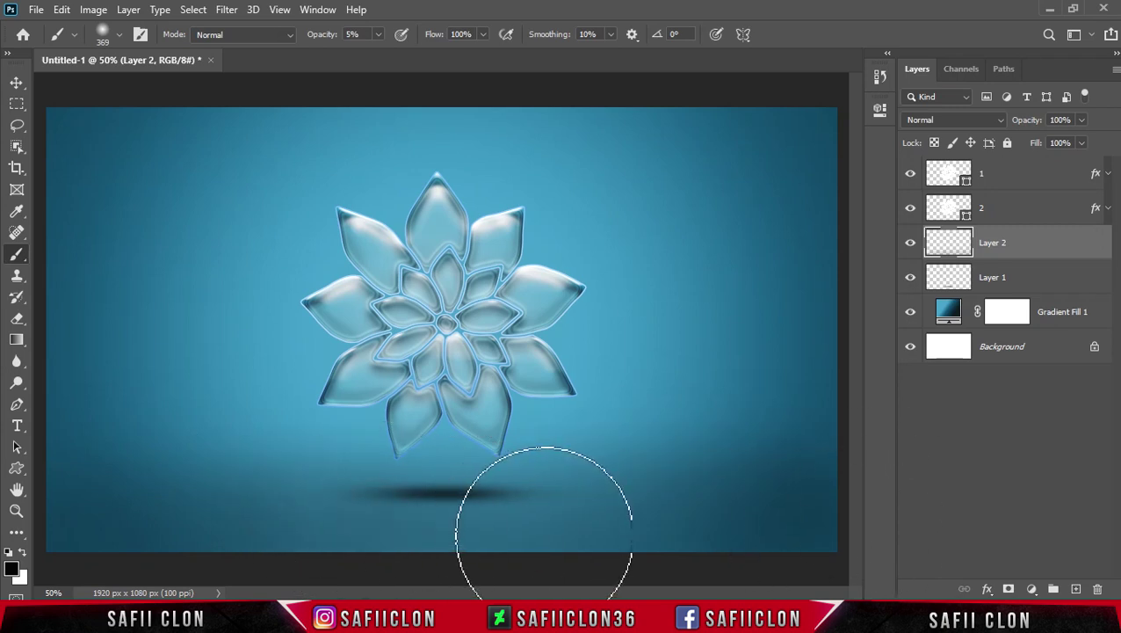
click(910, 246)
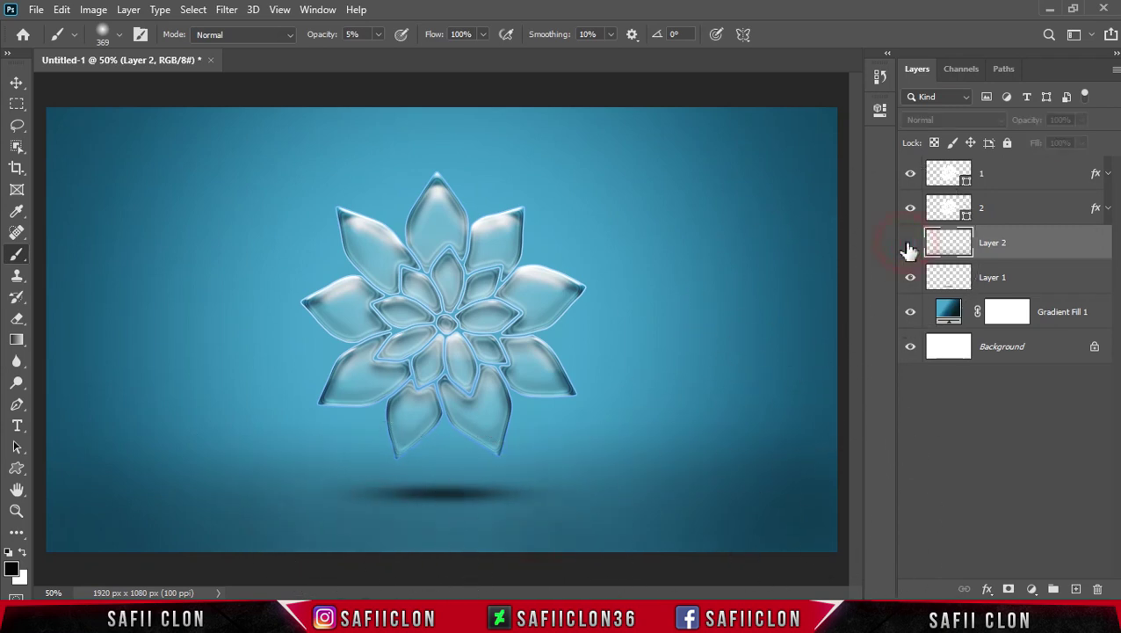
click(911, 246)
click(910, 245)
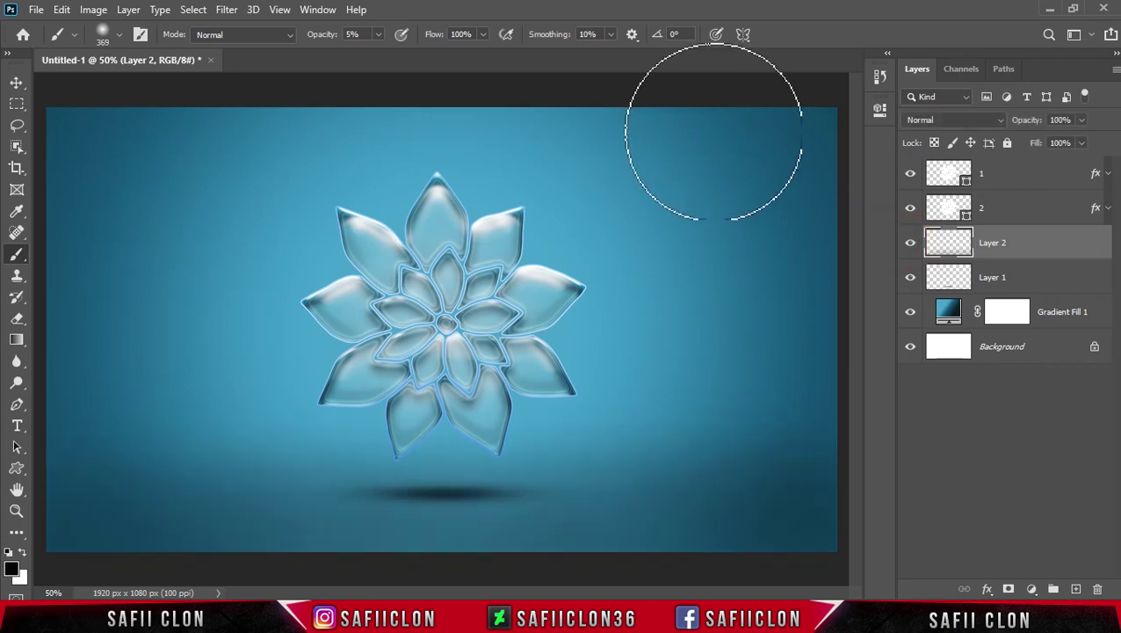
click(16, 82)
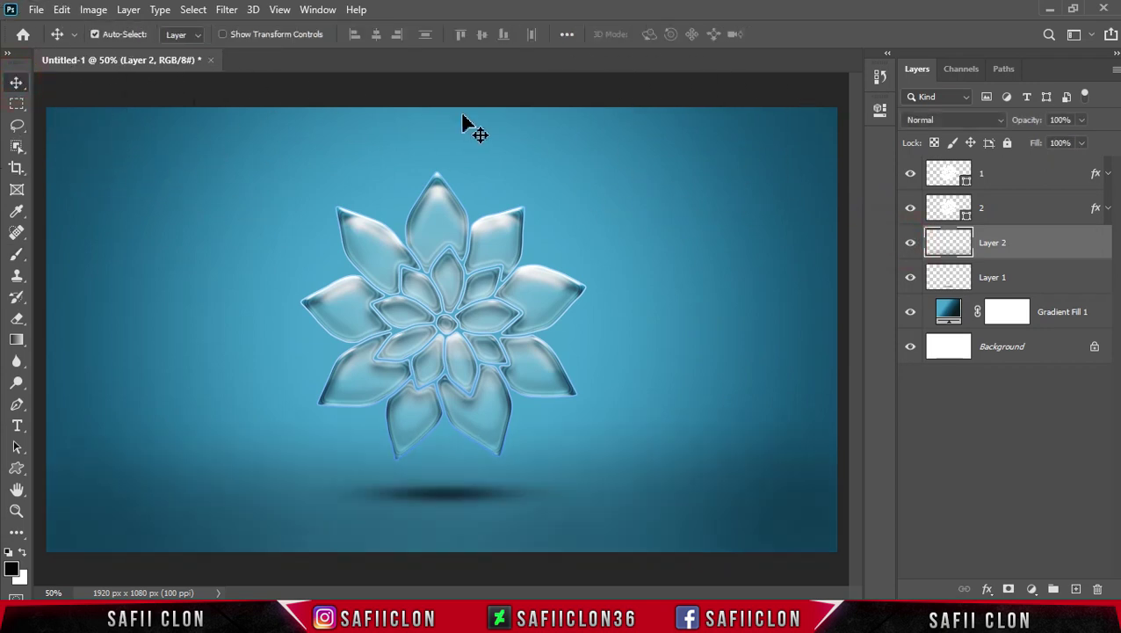
key(ctrl+equal)
key(ctrl+equal)
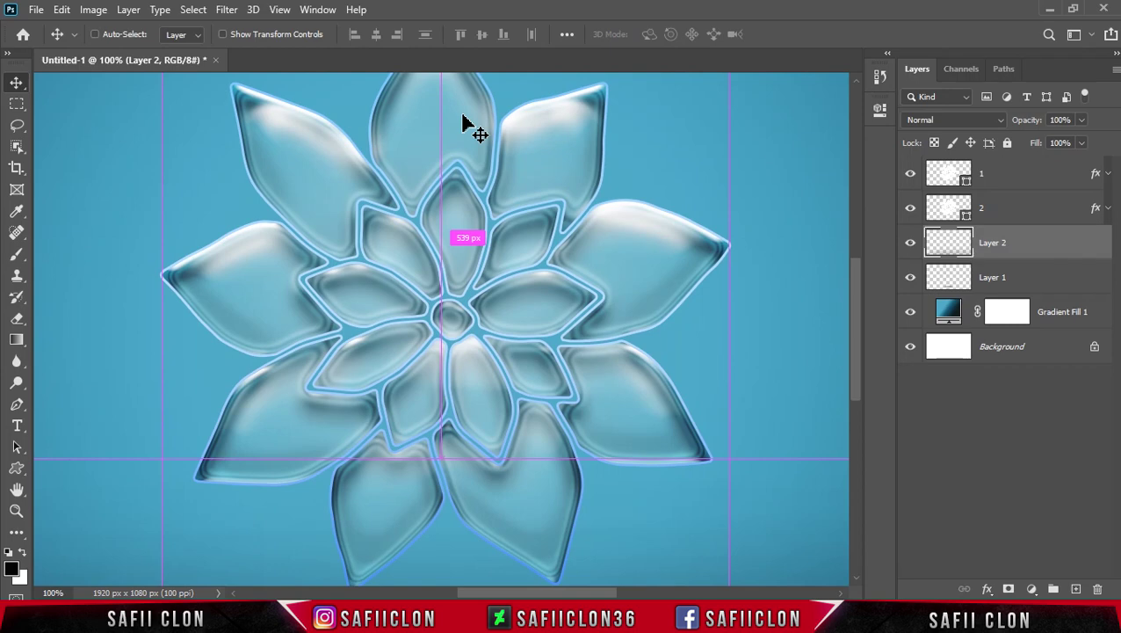
key(ctrl+minus)
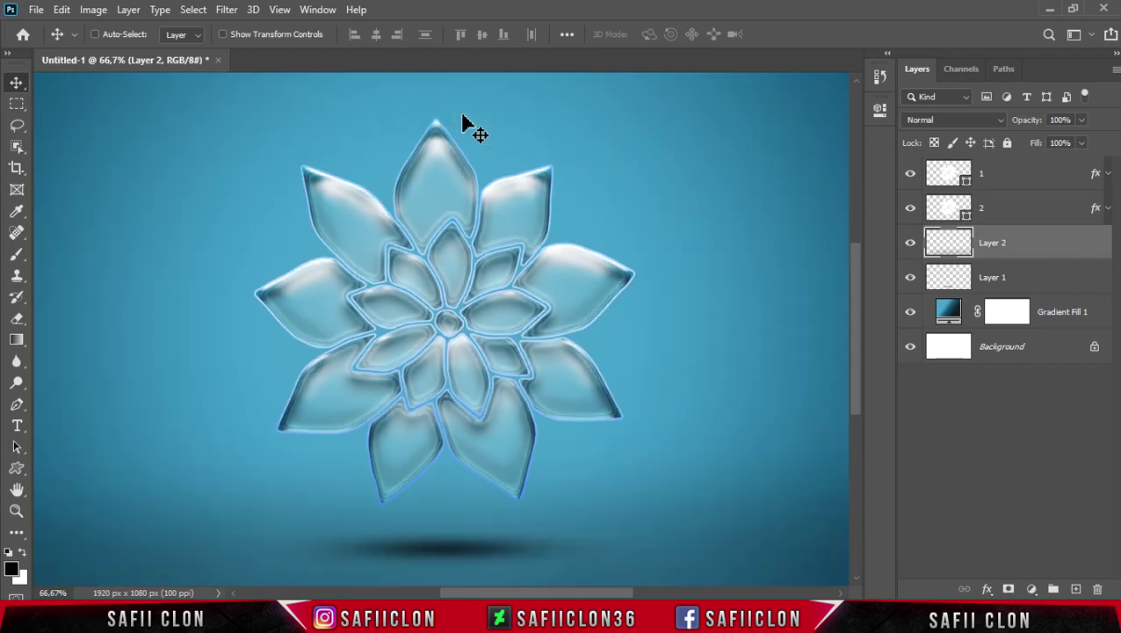
key(ctrl+minus)
key(ctrl+equal)
key(ctrl+equal)
key(ctrl+minus)
key(ctrl+minus)
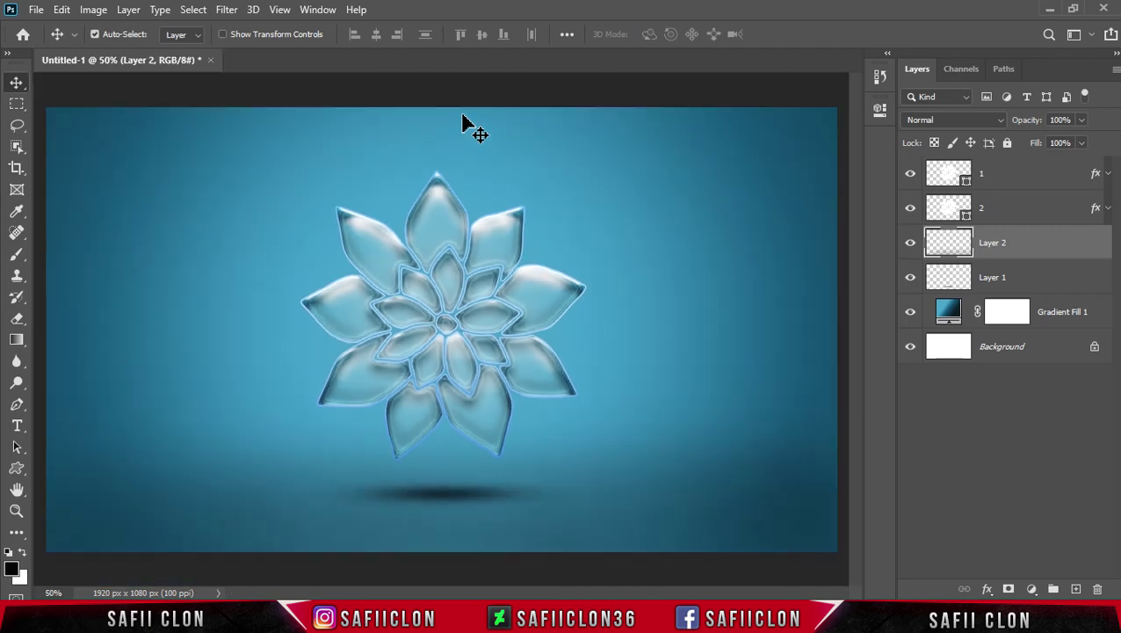
click(908, 179)
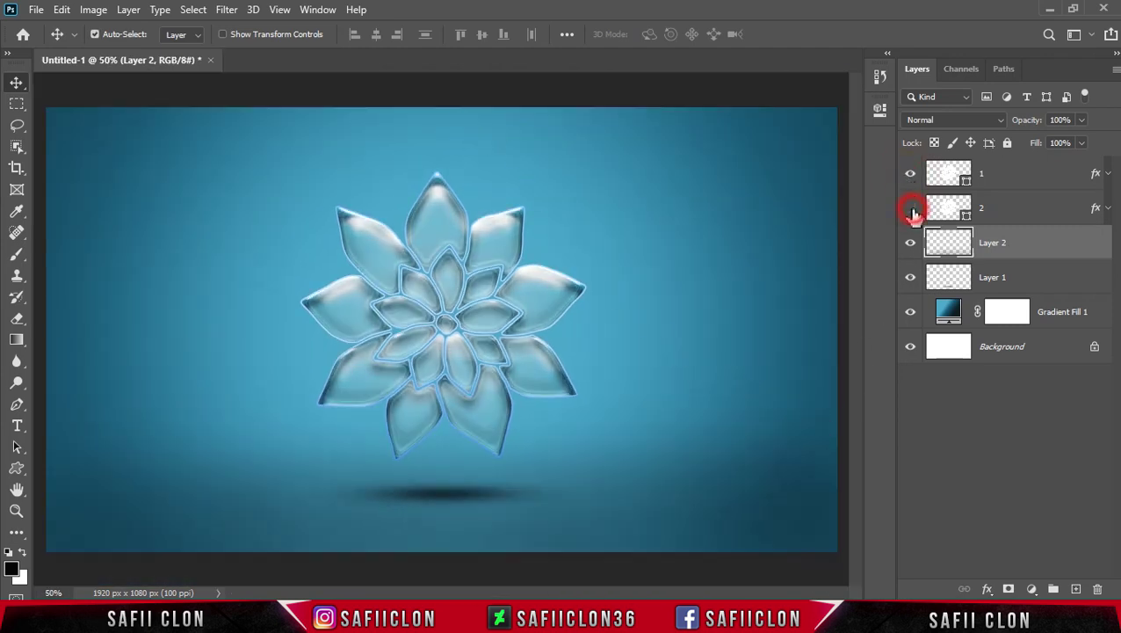
click(912, 211)
click(911, 212)
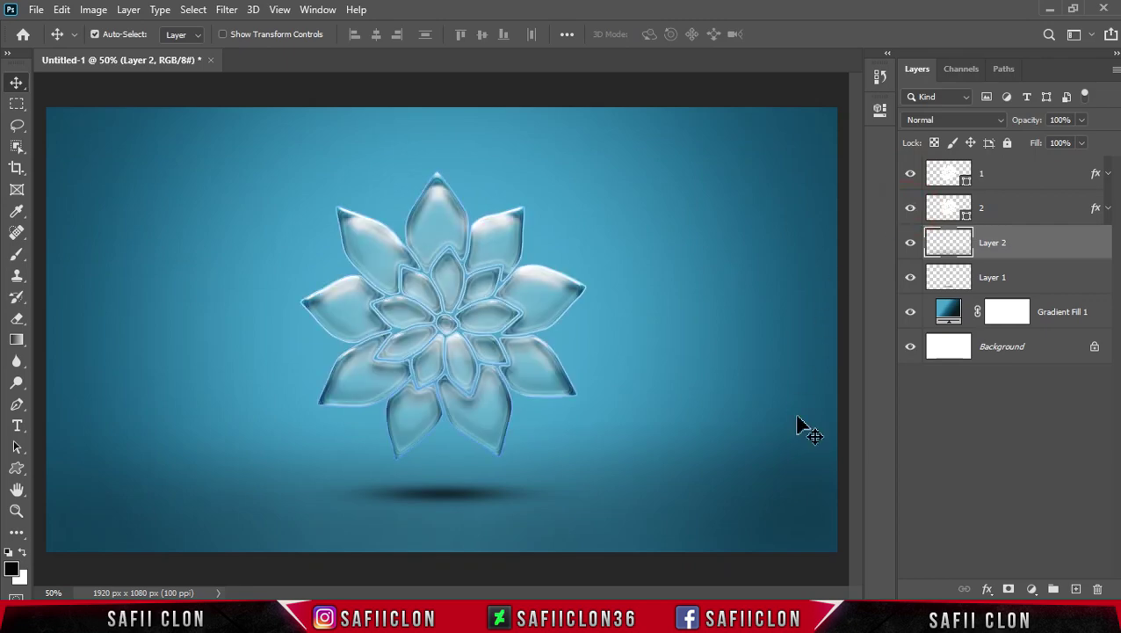